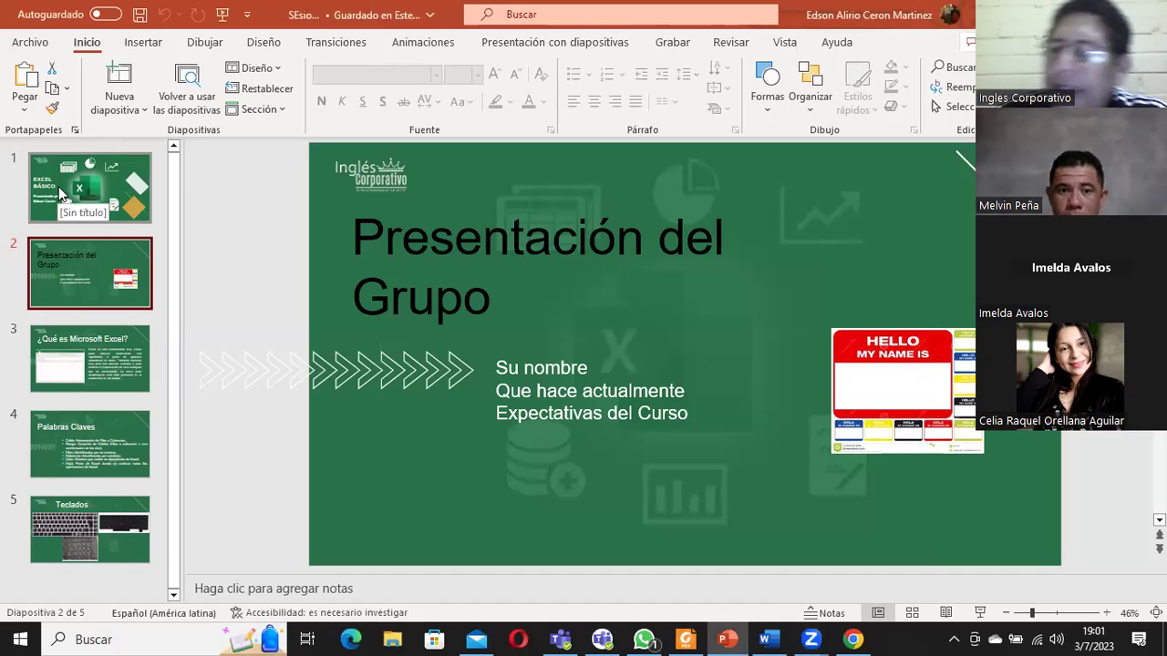
# Display slide 1, the EXCEL BÁSICO title slide with its presenter credit.
pyautogui.click(60, 191)
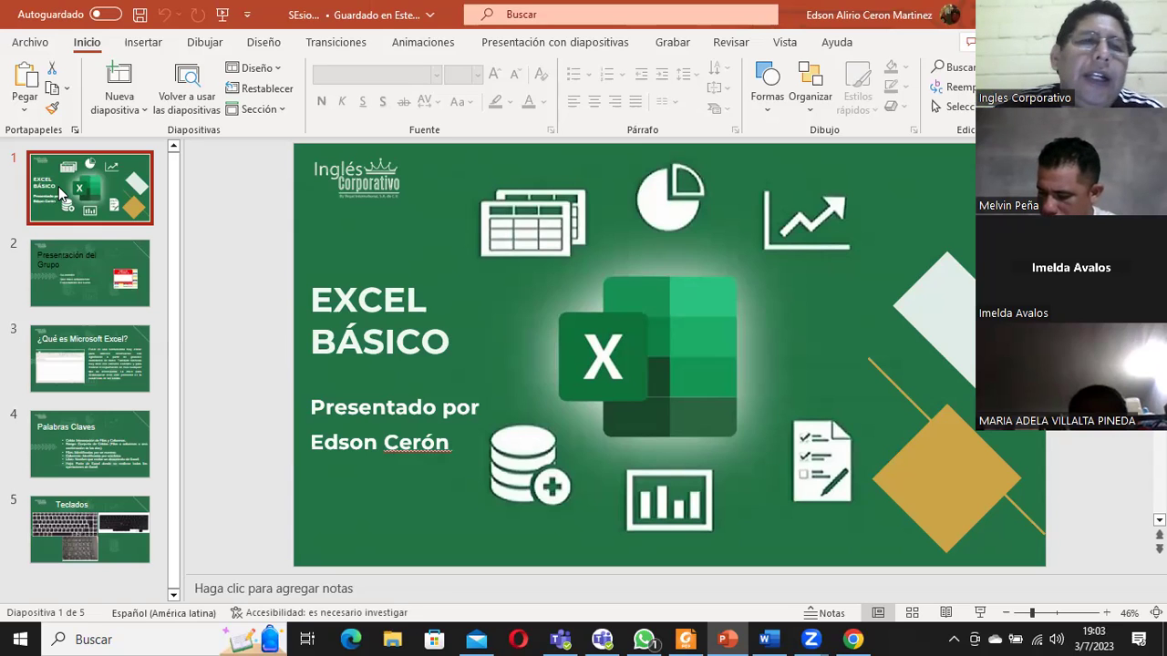
# Switch to slide 2, Presentación del Grupo, asking name, occupation and course expectations.
pyautogui.click(107, 271)
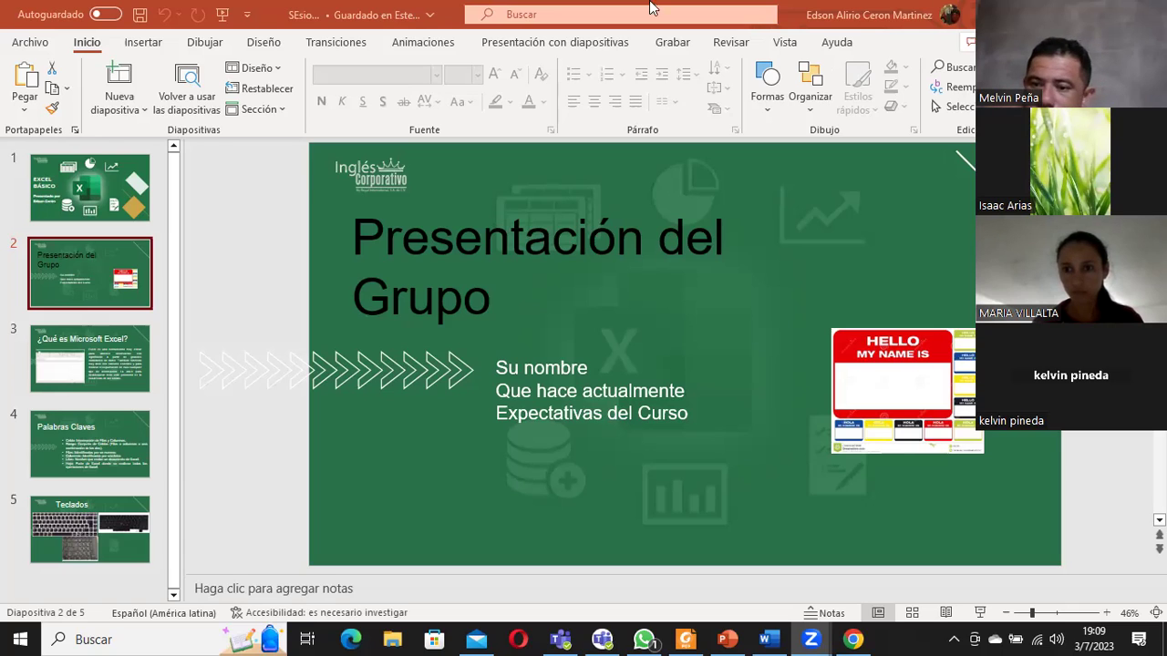
pyautogui.click(360, 14)
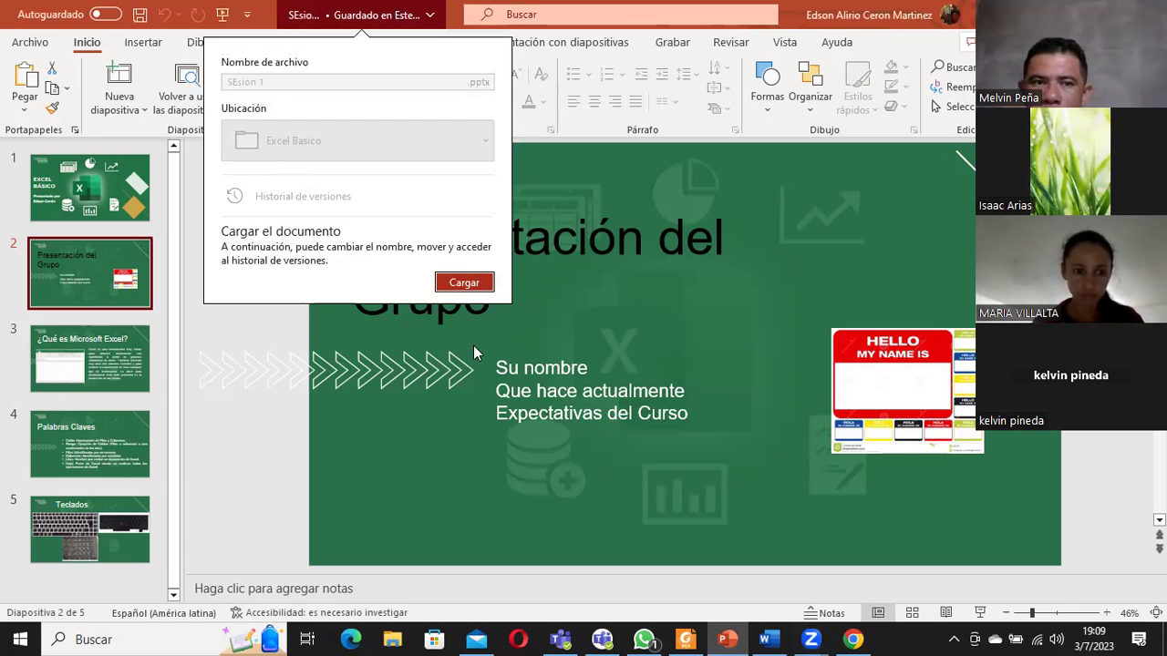
pyautogui.click(706, 280)
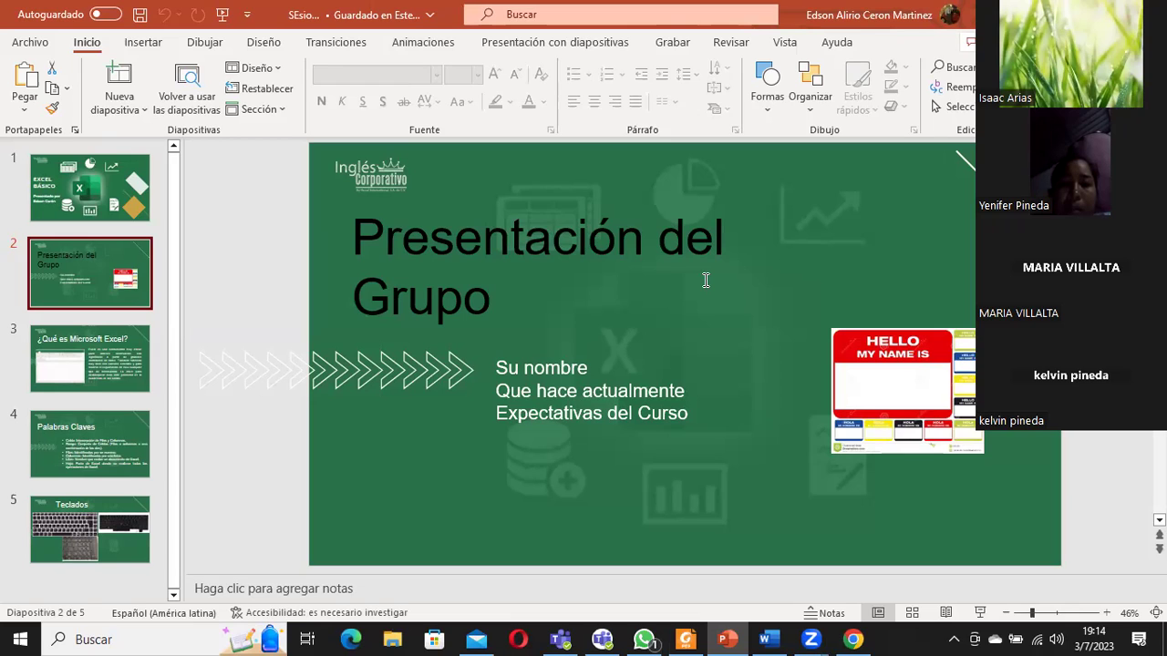
# Go to slide 3, '¿Qué es Microsoft Excel?', with its spreadsheet screenshot and description.
pyautogui.click(126, 361)
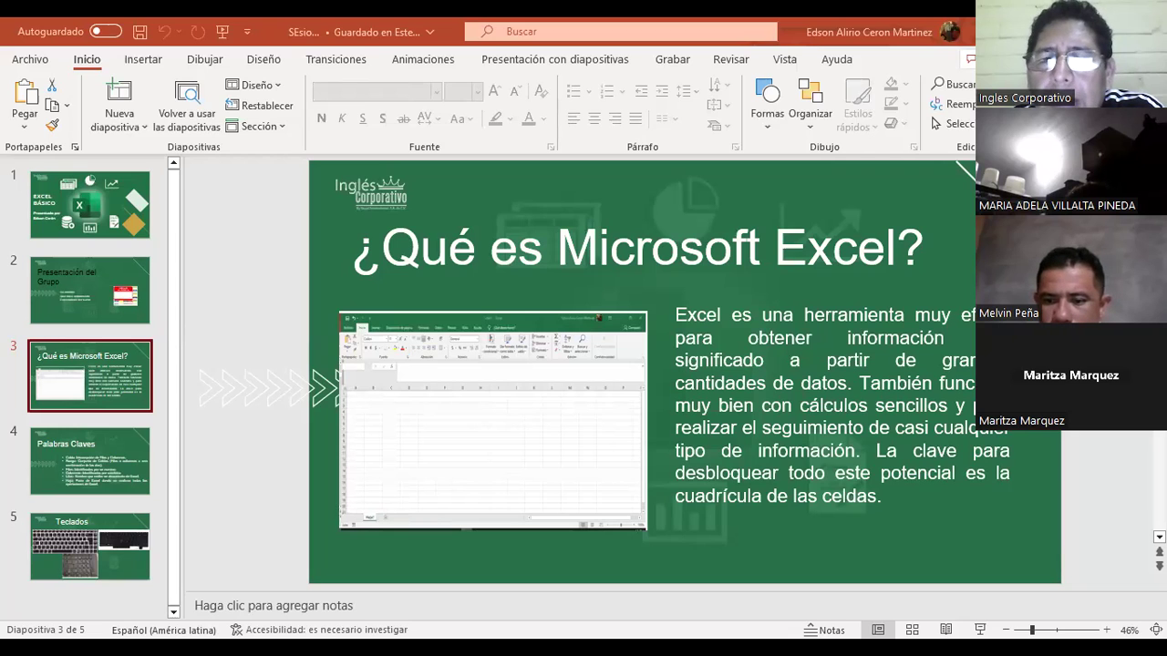
# Open slide 4, Palabras Claves, defining Celda, Rango, Filas, Columnas, Libro and Hoja.
pyautogui.click(107, 450)
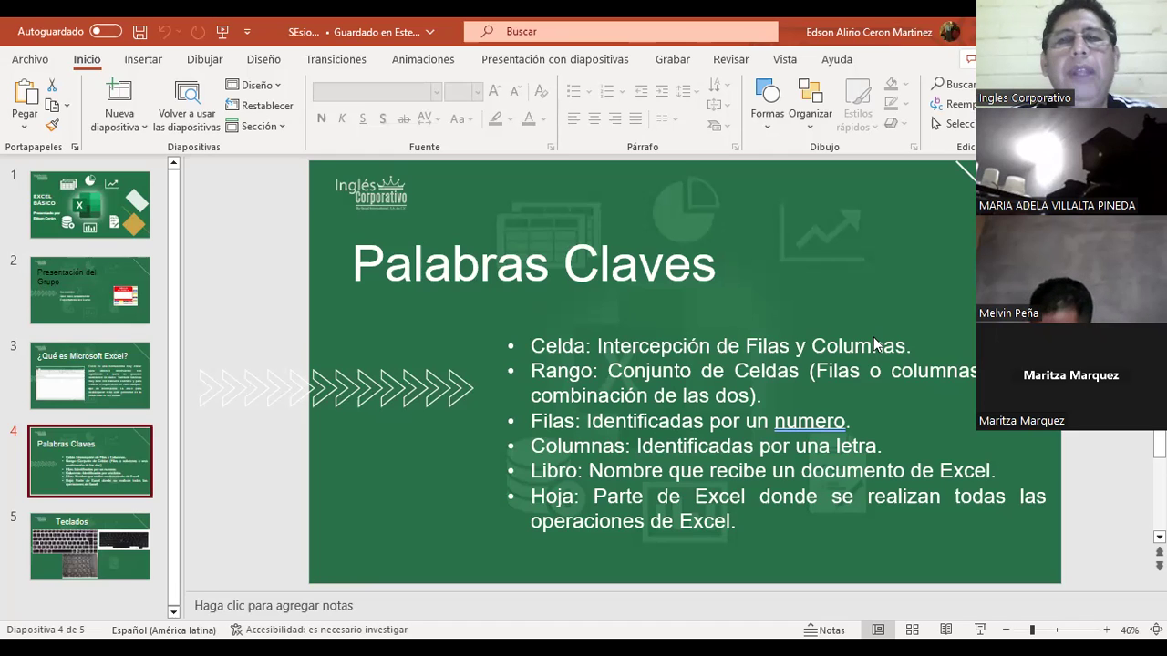
# Restore the PowerPoint window down from full screen with Win+Down.
pyautogui.press('super+Down')
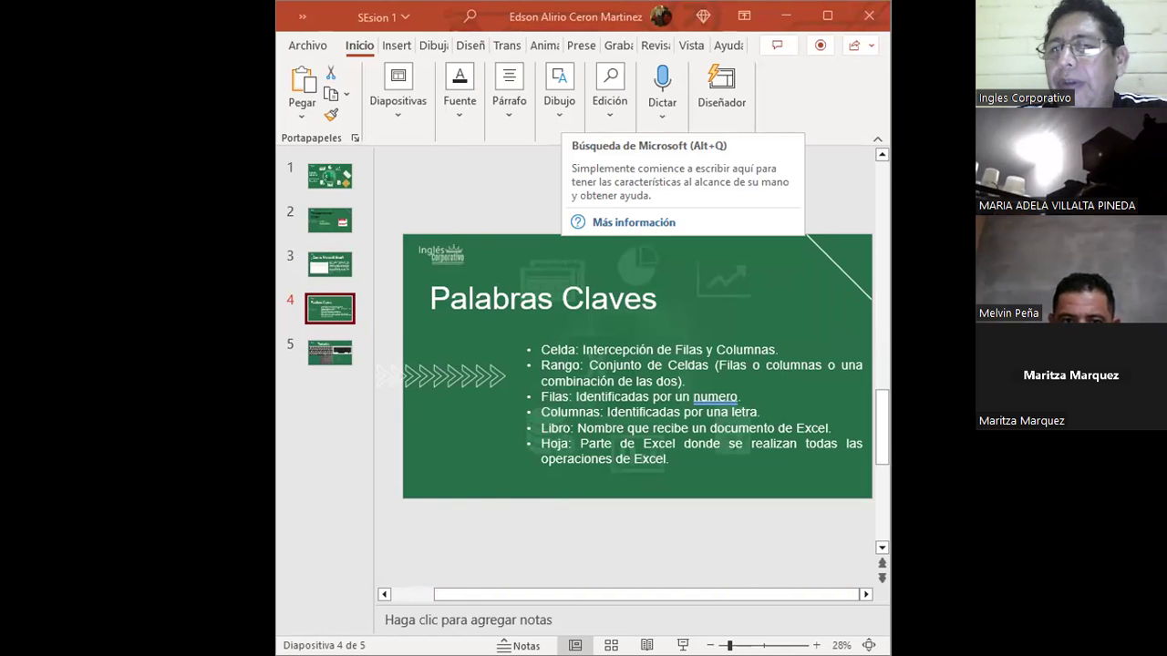
# Zoom the Palabras Claves slide to 50% and pan it horizontally for reading.
pyautogui.scroll(1, 625, 365)
pyautogui.scroll(1, 625, 364)
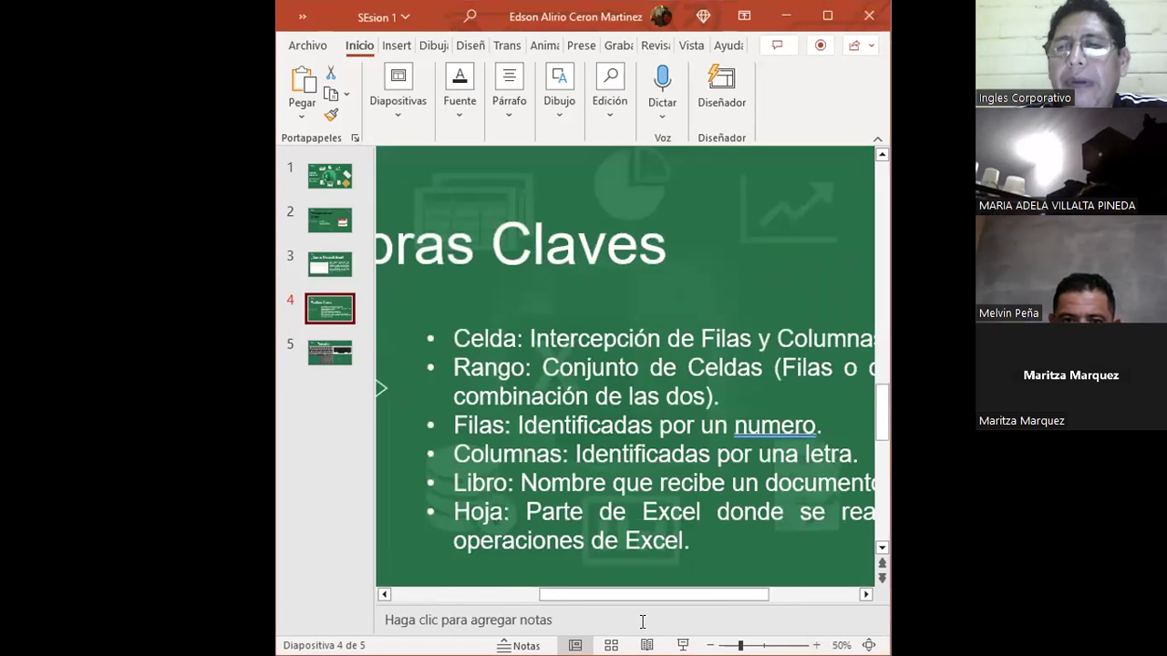
pyautogui.moveTo(555, 598)
pyautogui.mouseDown()
pyautogui.moveTo(536, 602)
pyautogui.moveTo(559, 596)
pyautogui.mouseUp()
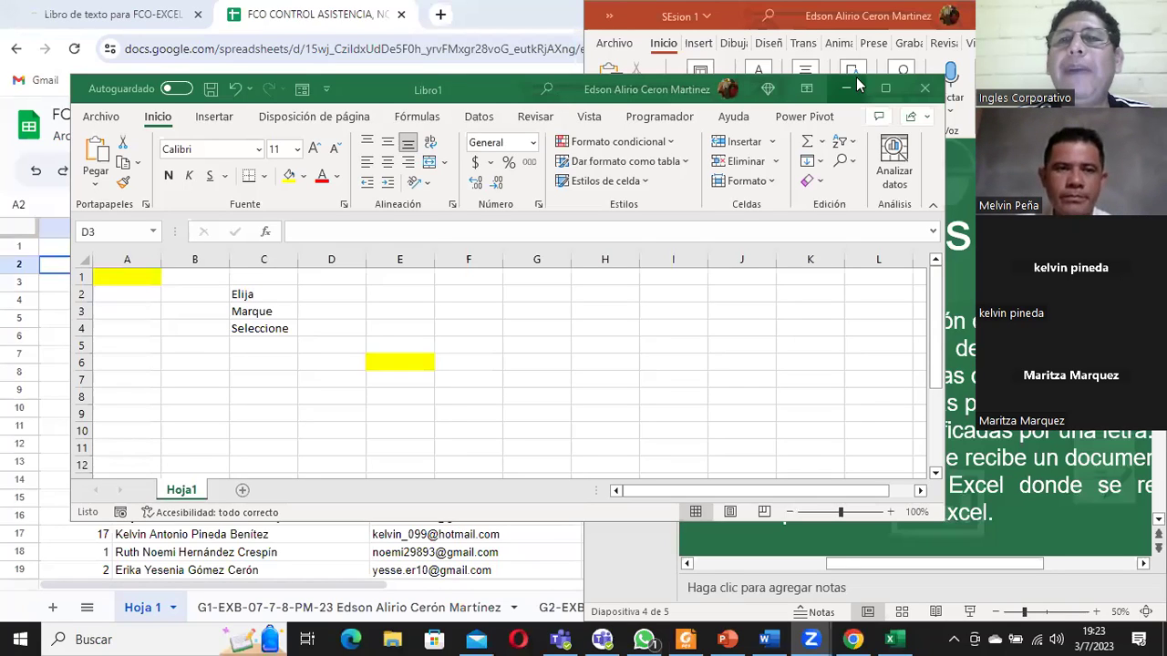
# Maximize the Excel window and select column A, then just cell A1.
pyautogui.click(885, 88)
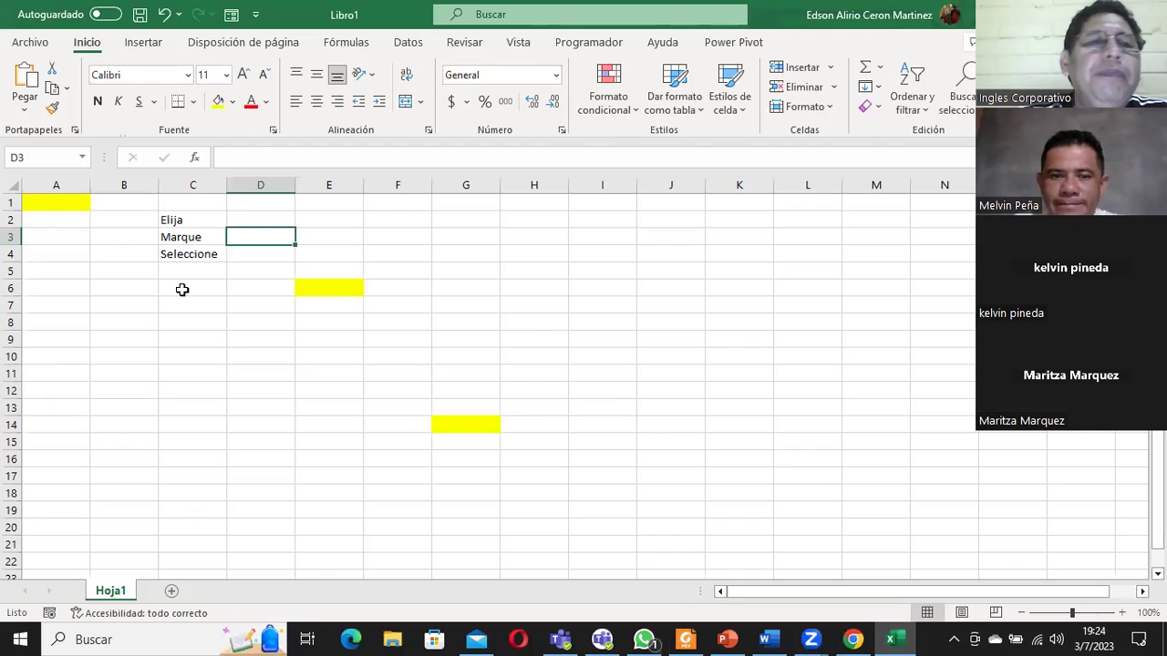
pyautogui.click(55, 186)
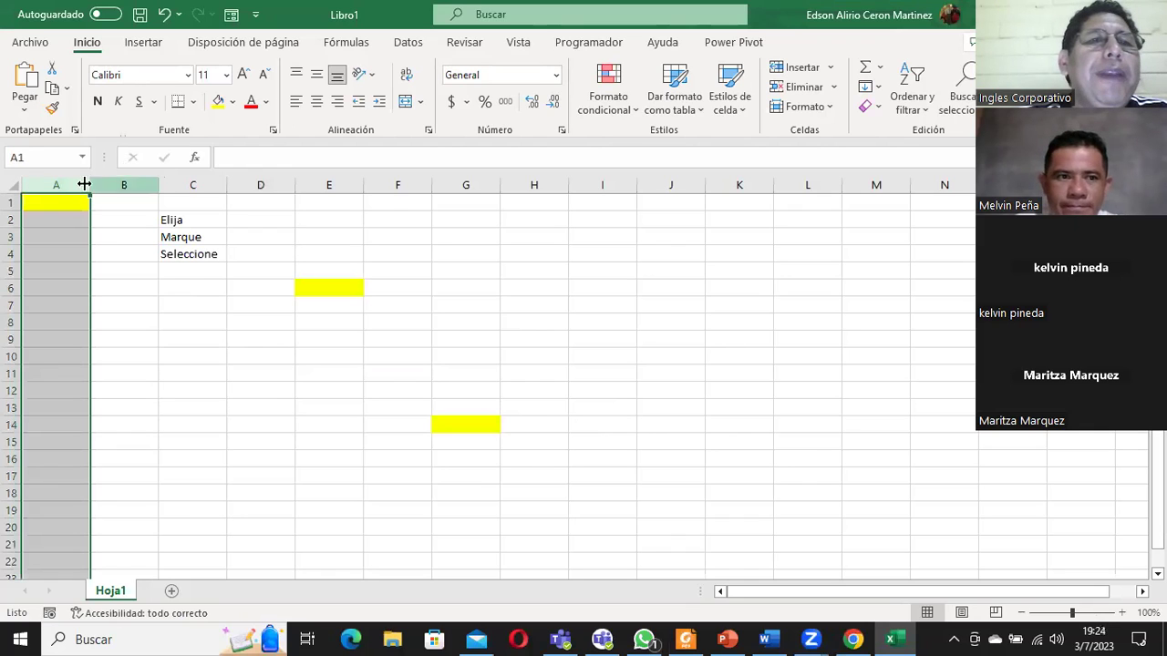
pyautogui.click(59, 199)
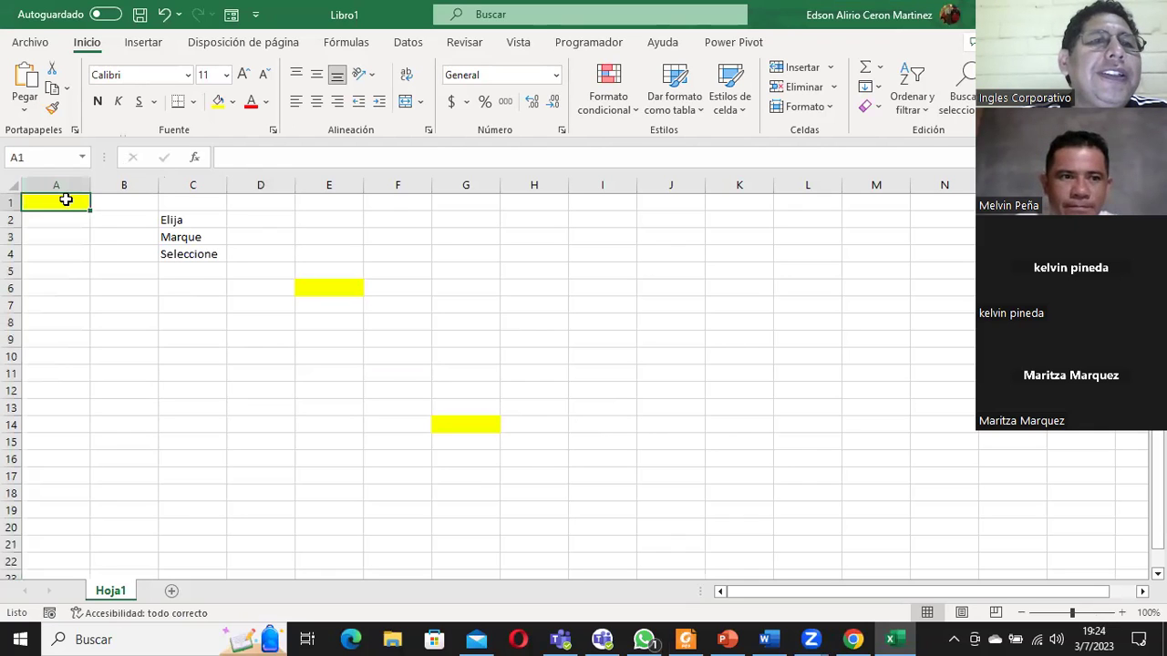
pyautogui.click(232, 101)
pyautogui.press('Escape')
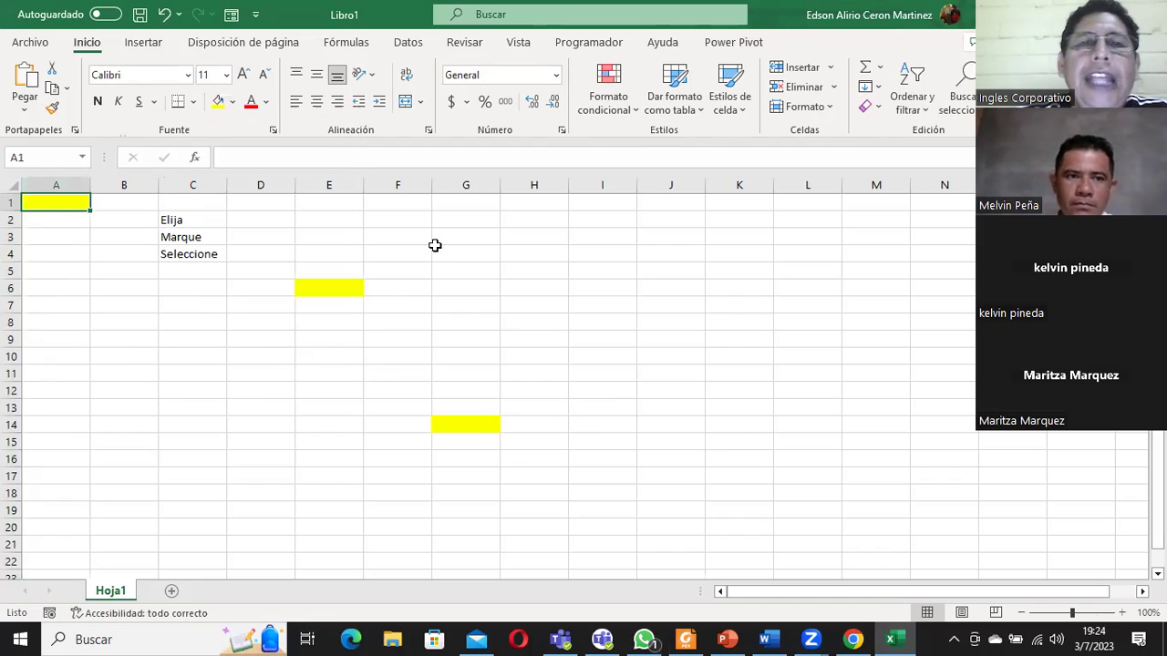
# Shade cell H3 yellow with Fill Color.
pyautogui.click(448, 237)
pyautogui.click(539, 240)
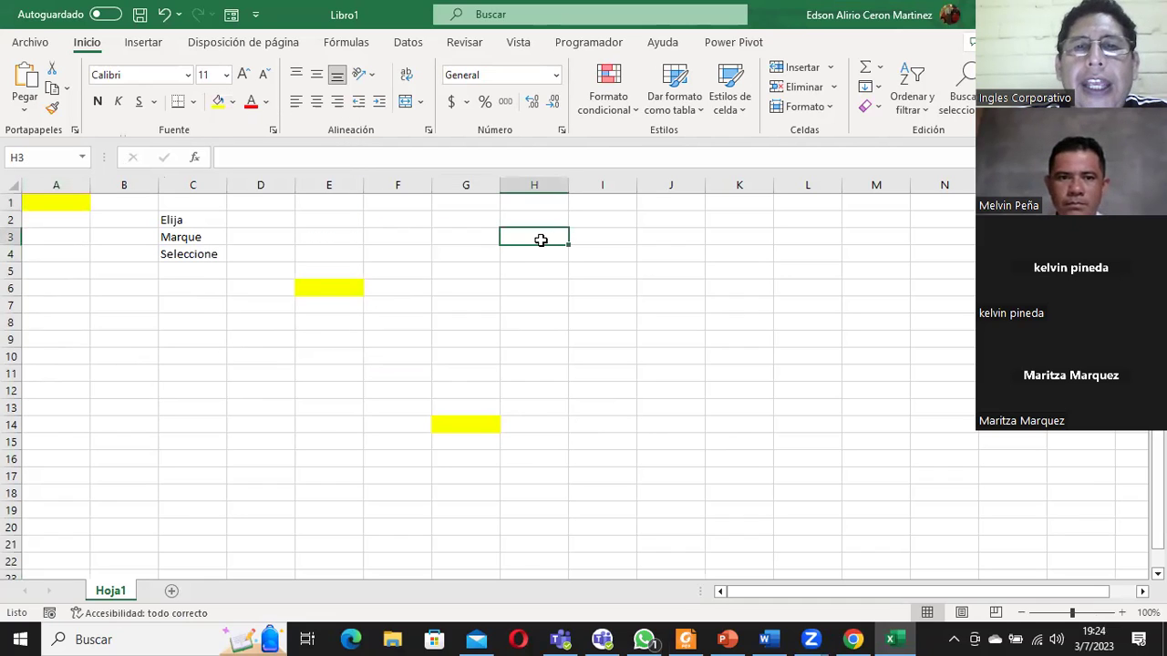
pyautogui.click(218, 103)
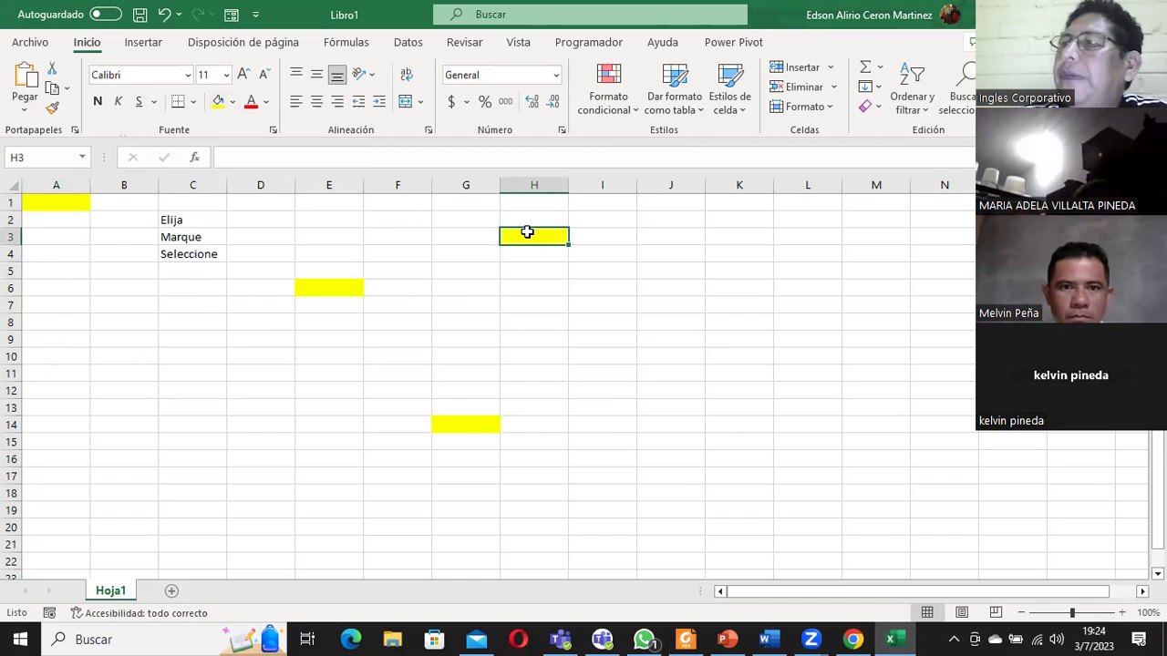
# Select cells I6, G14 and E6 one at a time.
pyautogui.click(605, 287)
pyautogui.click(472, 420)
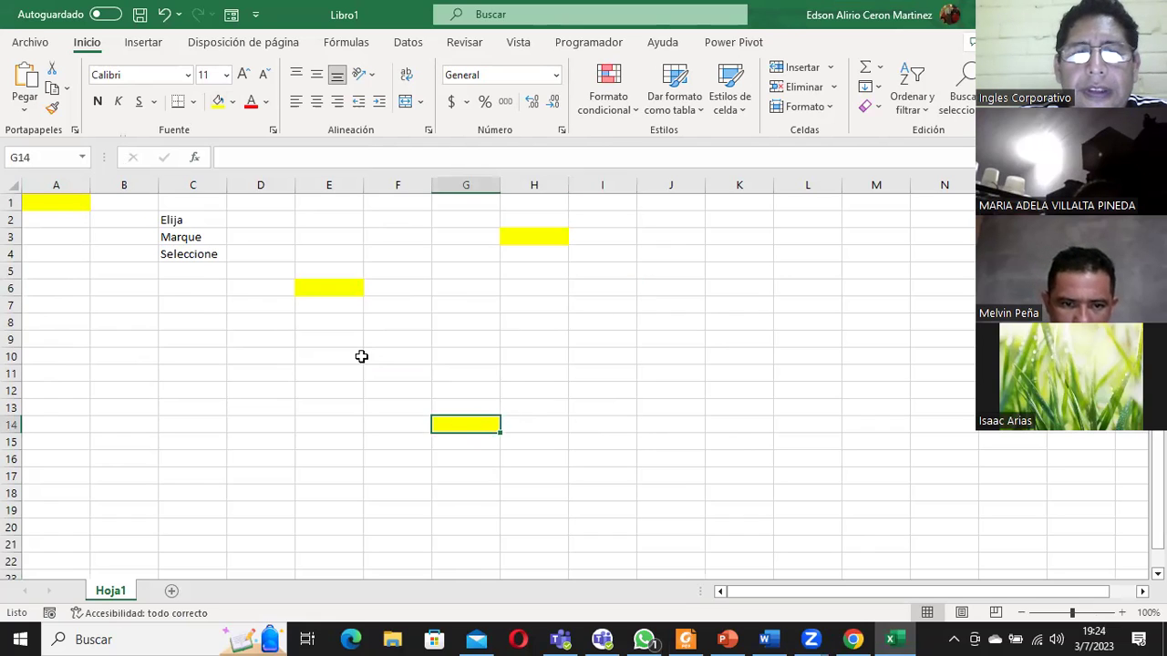
pyautogui.click(320, 282)
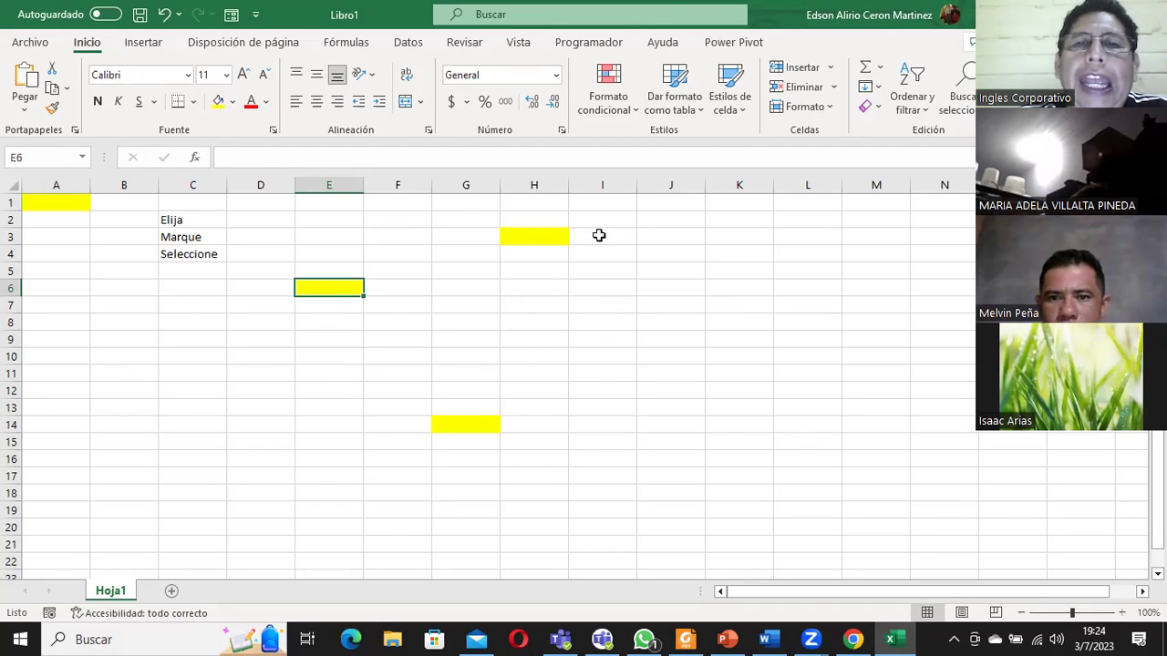
pyautogui.moveTo(605, 219); pyautogui.dragTo(607, 456)
pyautogui.moveTo(717, 220); pyautogui.dragTo(717, 237)
pyautogui.moveTo(604, 220); pyautogui.dragTo(601, 423)
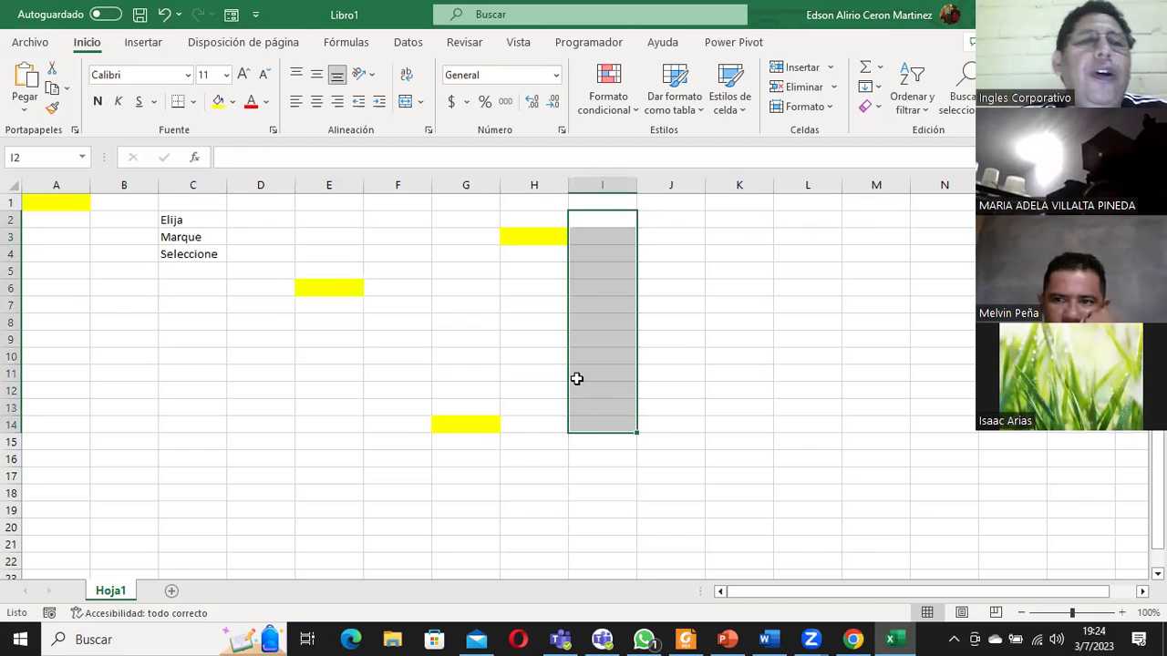
pyautogui.click(193, 271)
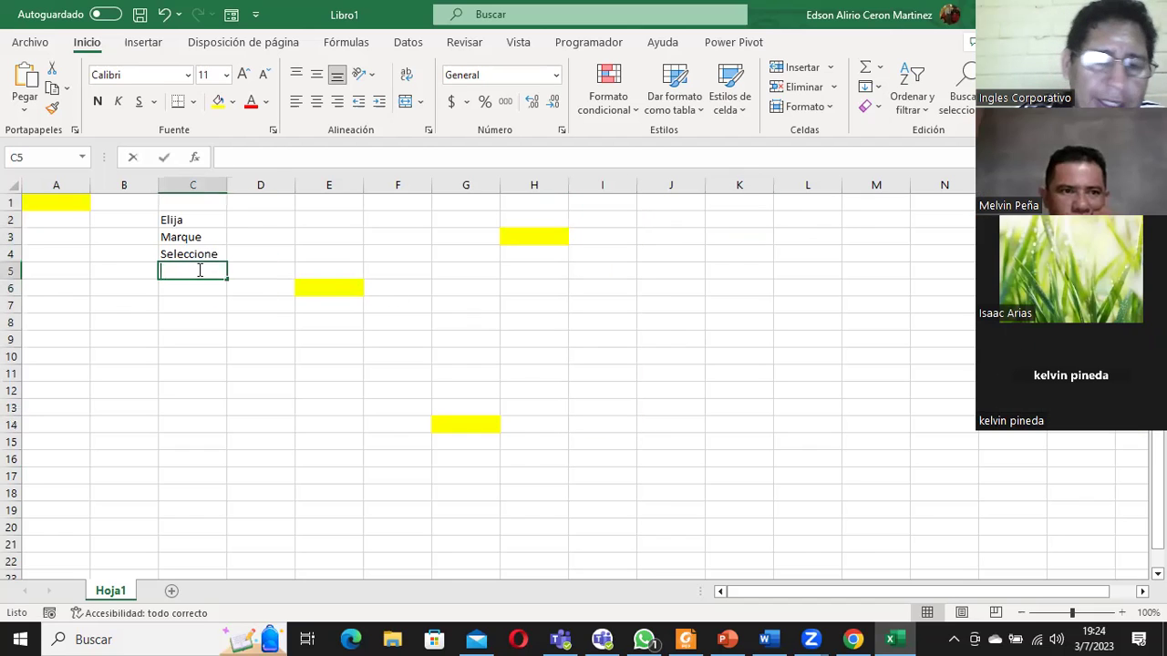
# Enter the word 'Sombreado' in cell C5 under Seleccione.
pyautogui.write('Sombreado')
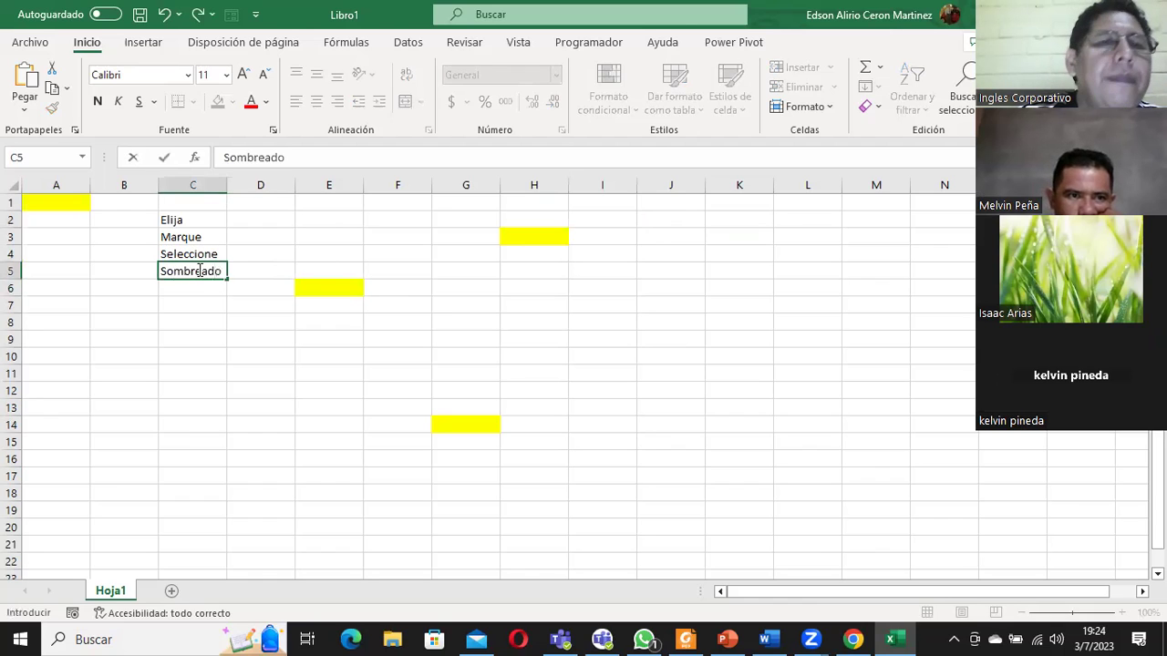
pyautogui.press('Return')
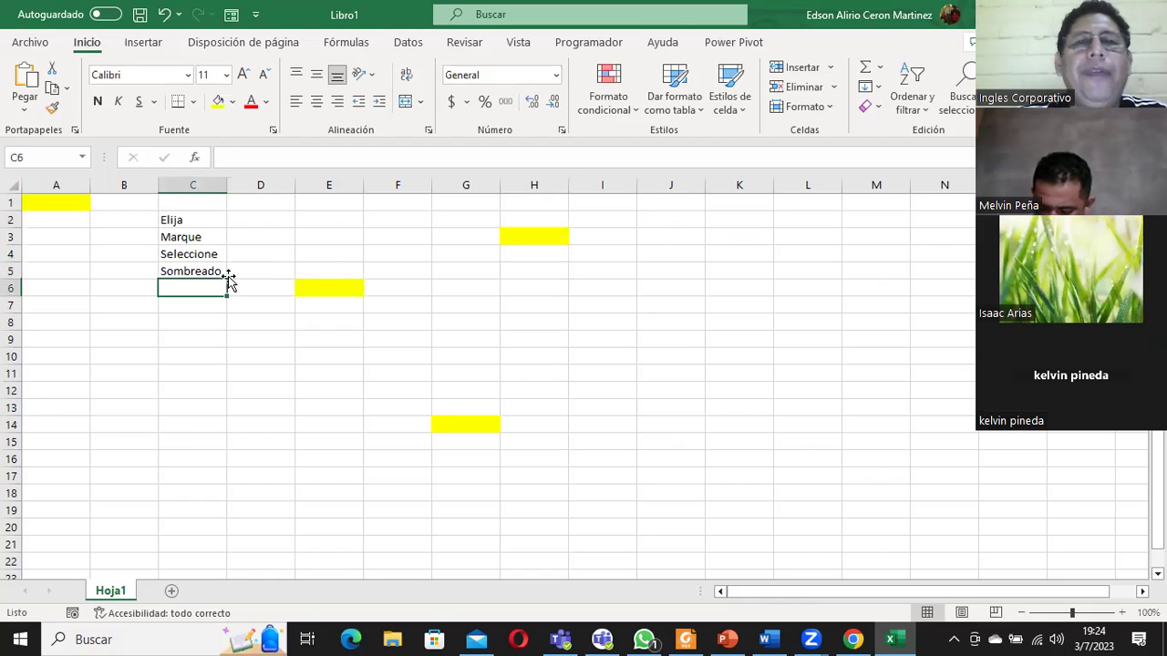
# Select the range I3:I15, then deselect it by picking J5.
pyautogui.moveTo(624, 240); pyautogui.dragTo(624, 444)
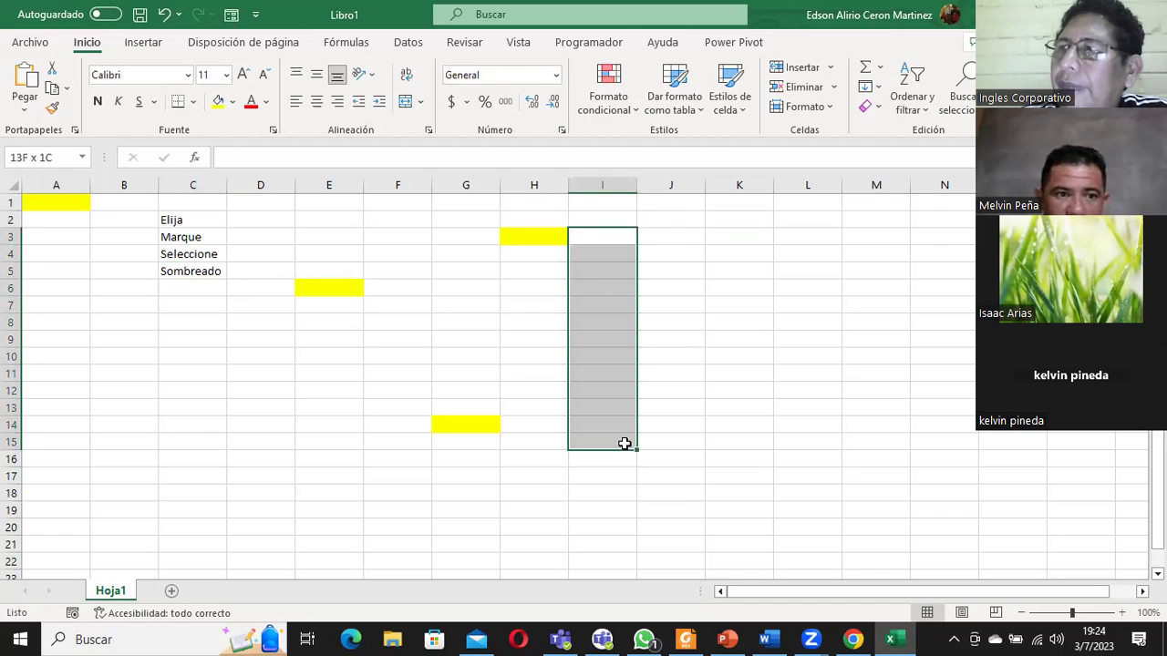
pyautogui.moveTo(625, 444); pyautogui.dragTo(624, 445)
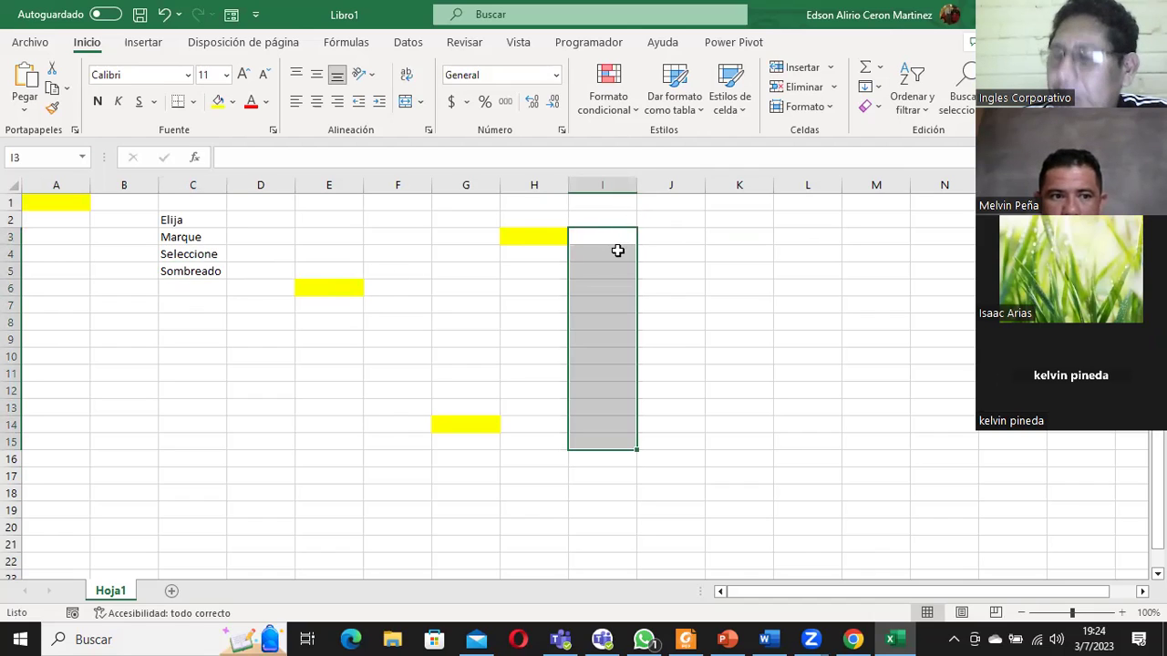
pyautogui.click(672, 267)
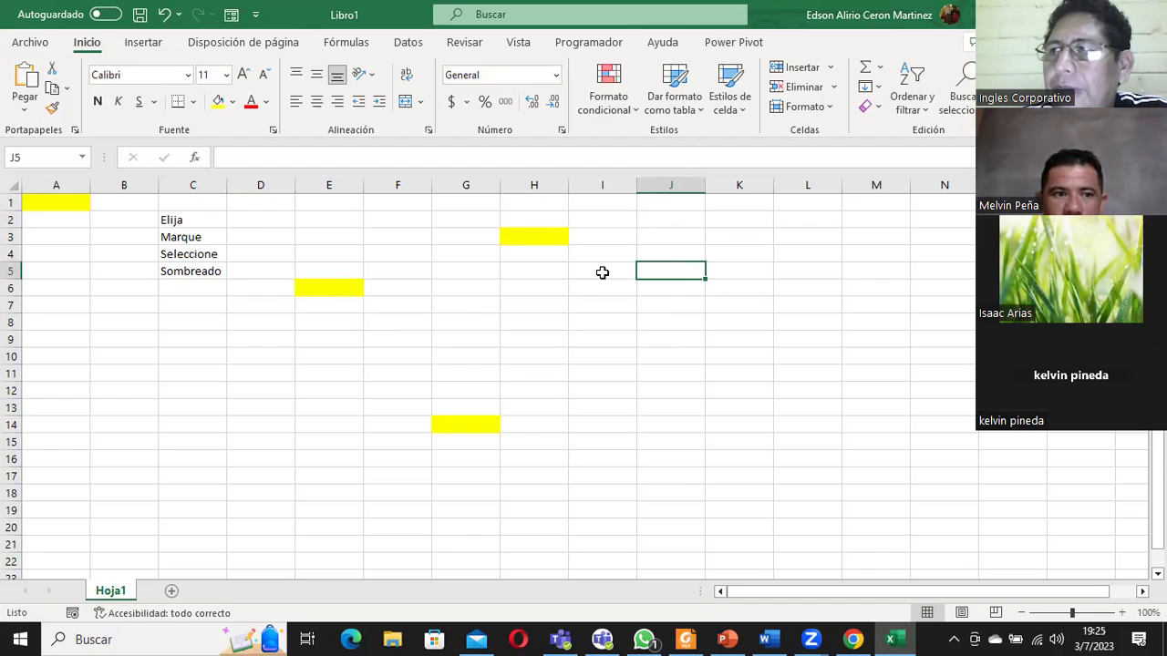
# Make the word list C2:C5 bold.
pyautogui.click(169, 253)
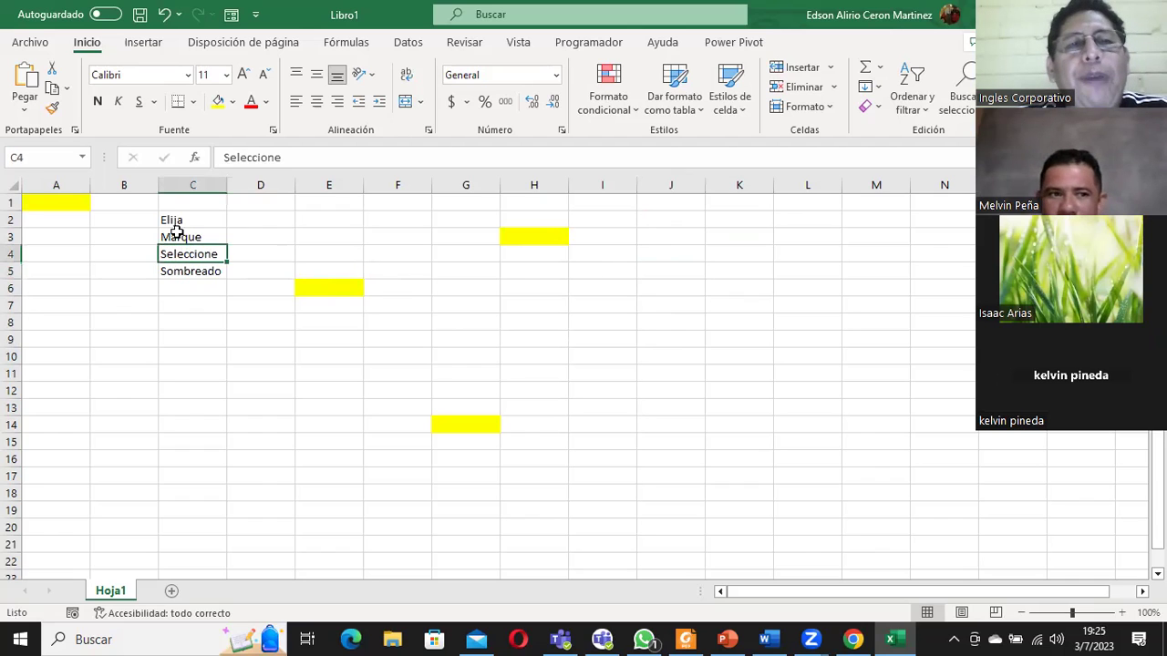
pyautogui.moveTo(167, 220); pyautogui.dragTo(173, 271)
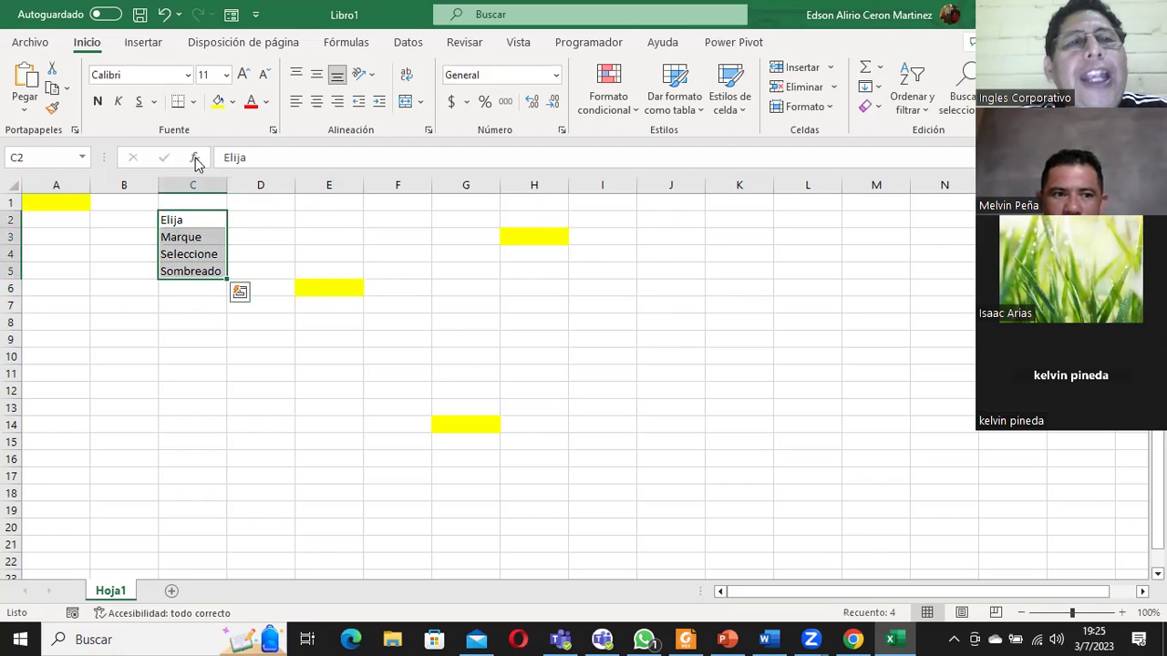
pyautogui.click(98, 101)
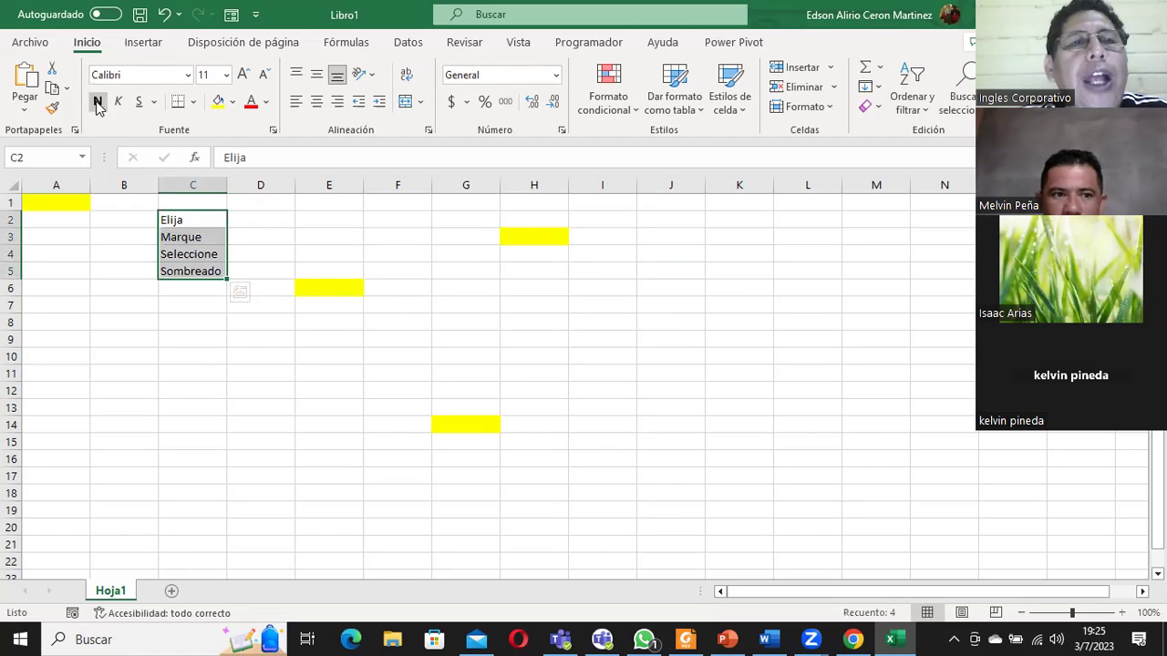
pyautogui.click(179, 318)
# Select Elija, Marque, Seleccione and Sombreado one cell at a time in C2:C5.
pyautogui.click(174, 221)
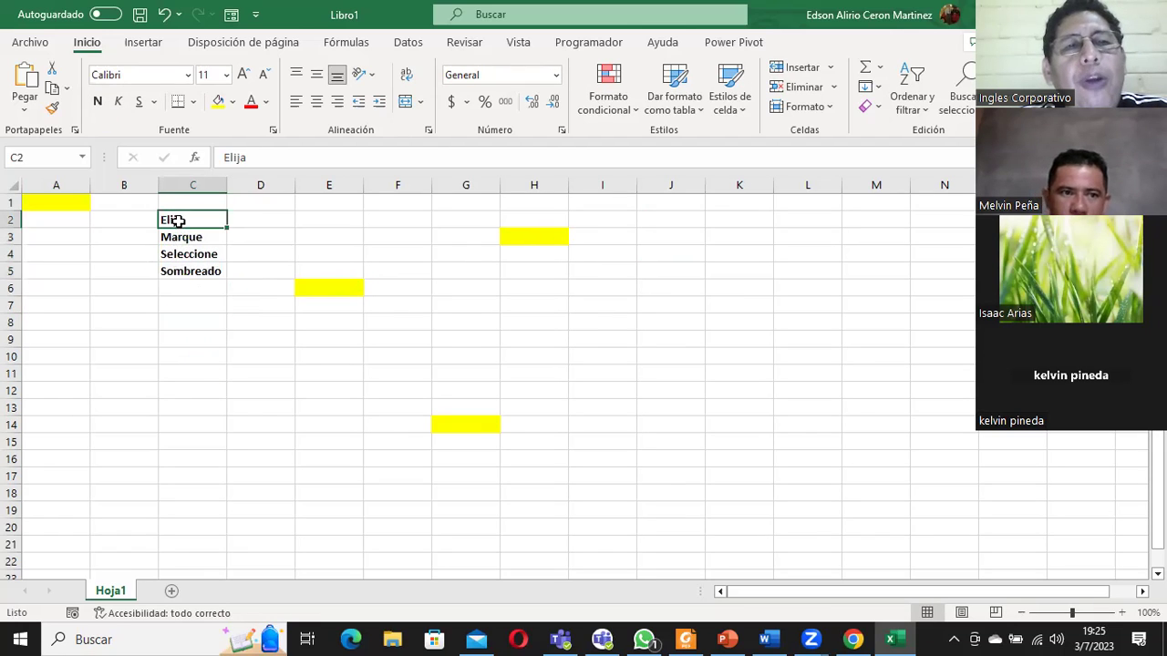
pyautogui.click(192, 236)
pyautogui.click(197, 256)
pyautogui.click(198, 271)
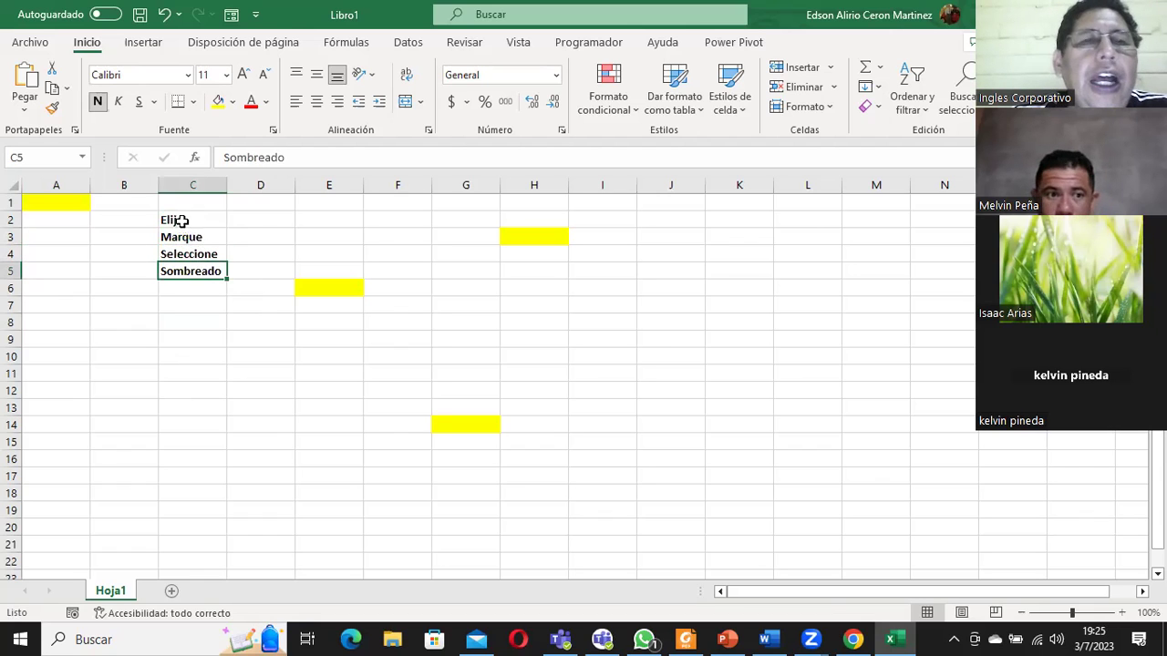
# Select the vertical ranges I2:I13, J2:J14 and K2:K15 in turn.
pyautogui.moveTo(615, 220); pyautogui.dragTo(622, 405)
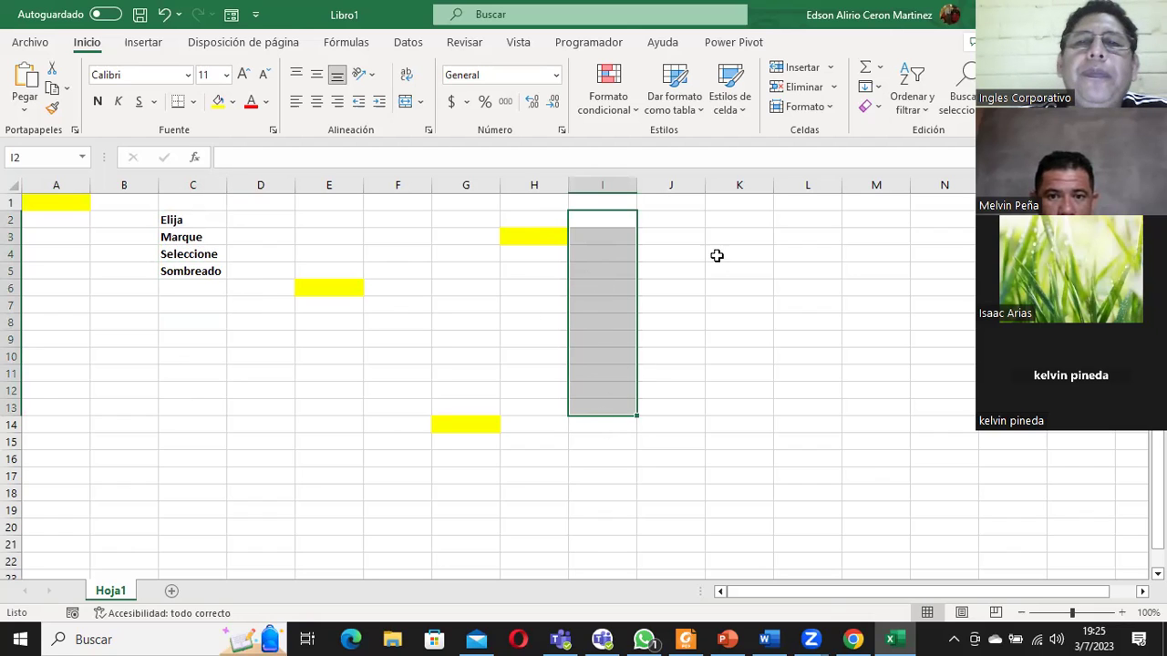
pyautogui.click(659, 251)
pyautogui.moveTo(659, 219); pyautogui.dragTo(658, 423)
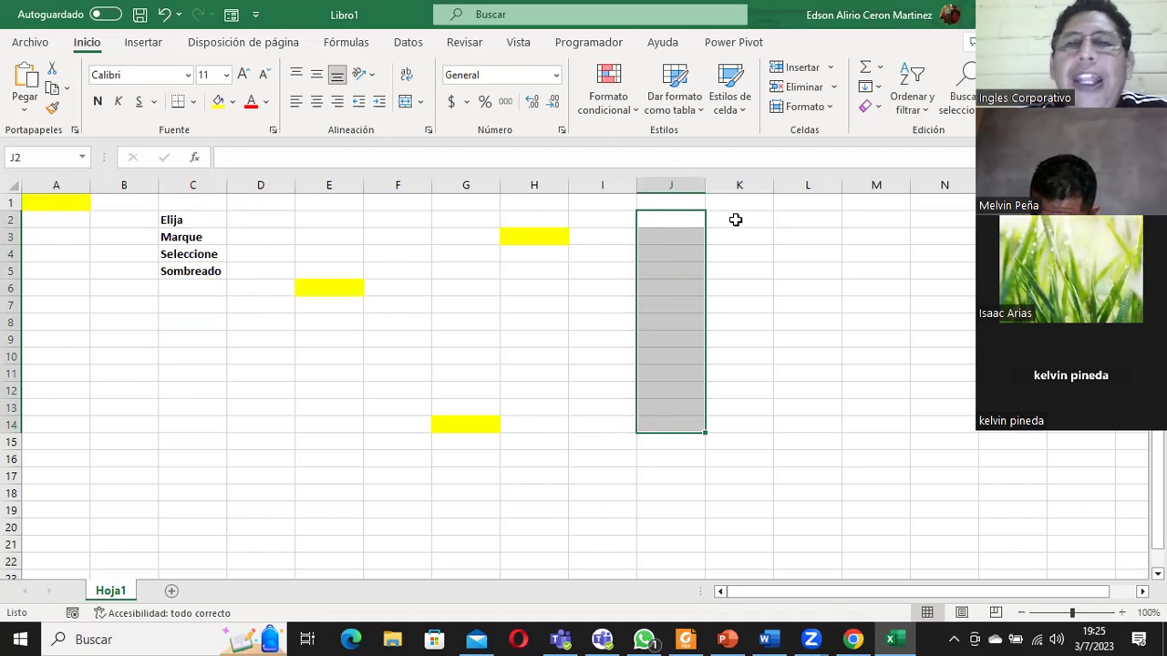
pyautogui.moveTo(735, 219); pyautogui.dragTo(744, 442)
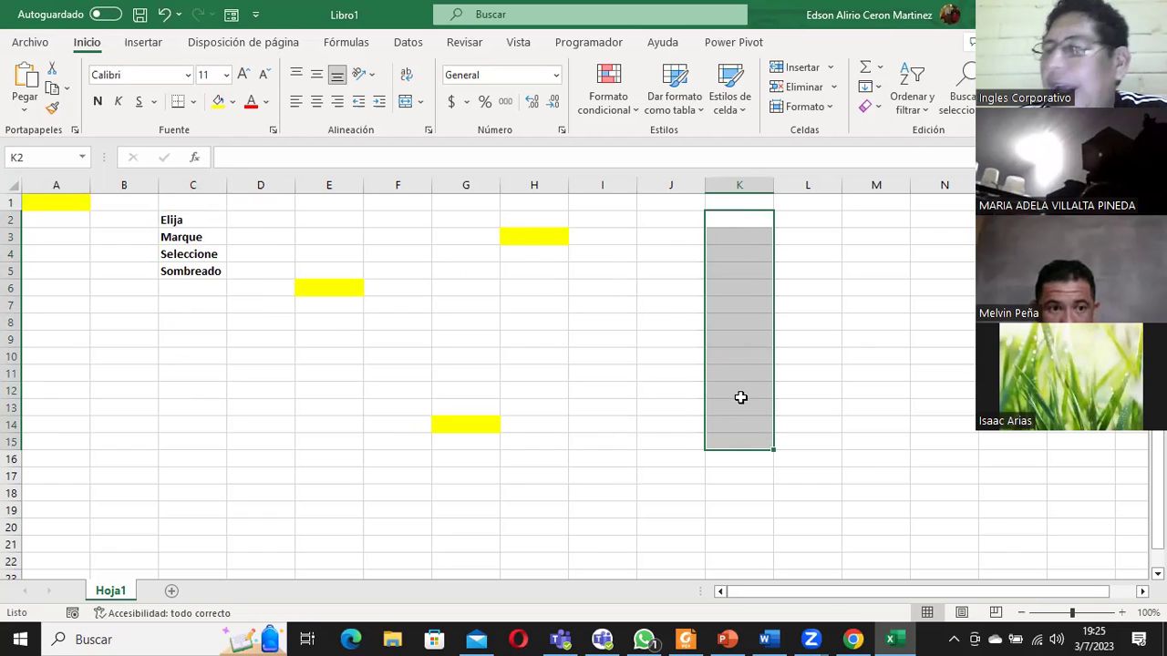
# Select J3:J15, then K6:N6 across row 6, then the block J3:L13.
pyautogui.click(653, 319)
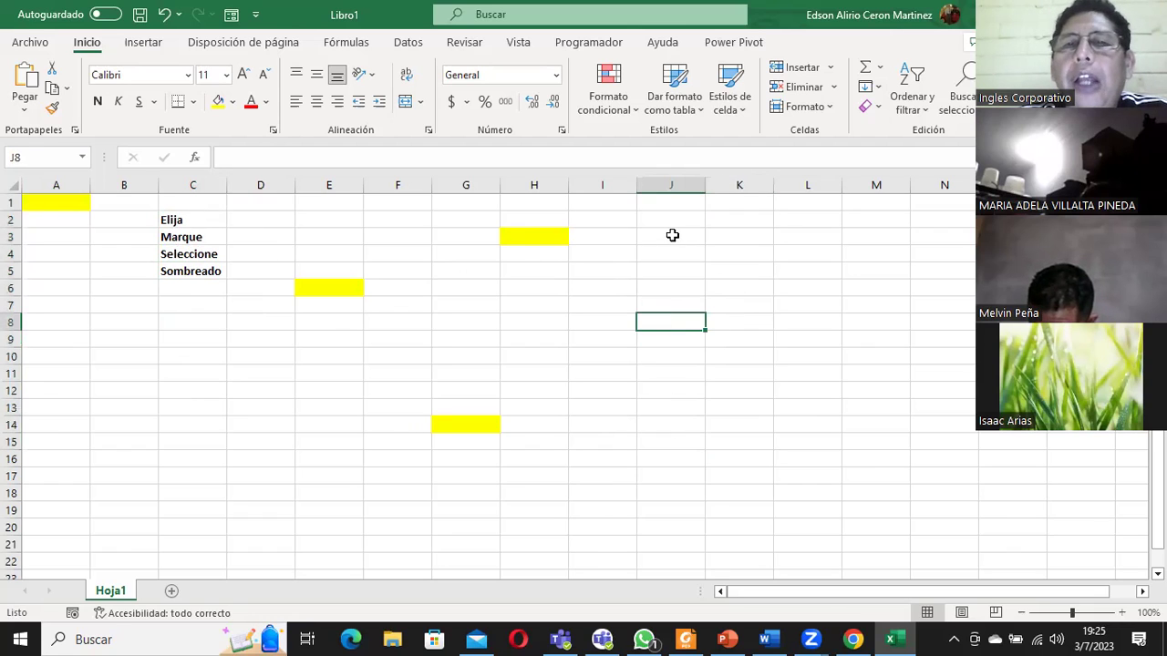
pyautogui.moveTo(671, 235); pyautogui.dragTo(673, 442)
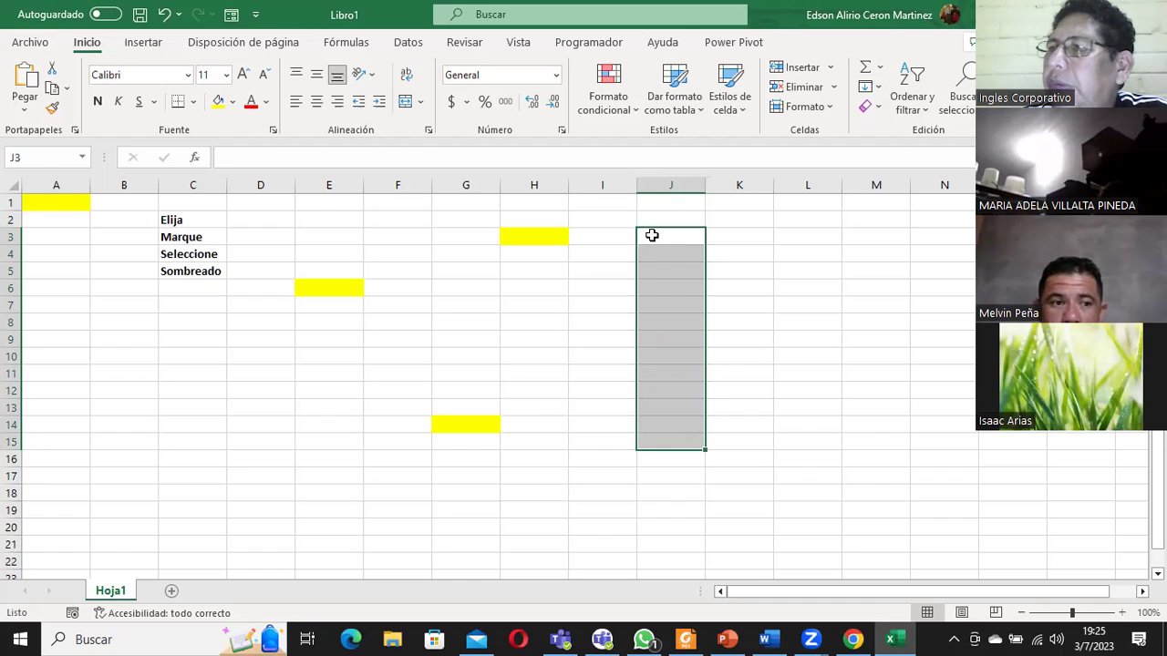
pyautogui.moveTo(734, 289); pyautogui.dragTo(965, 290)
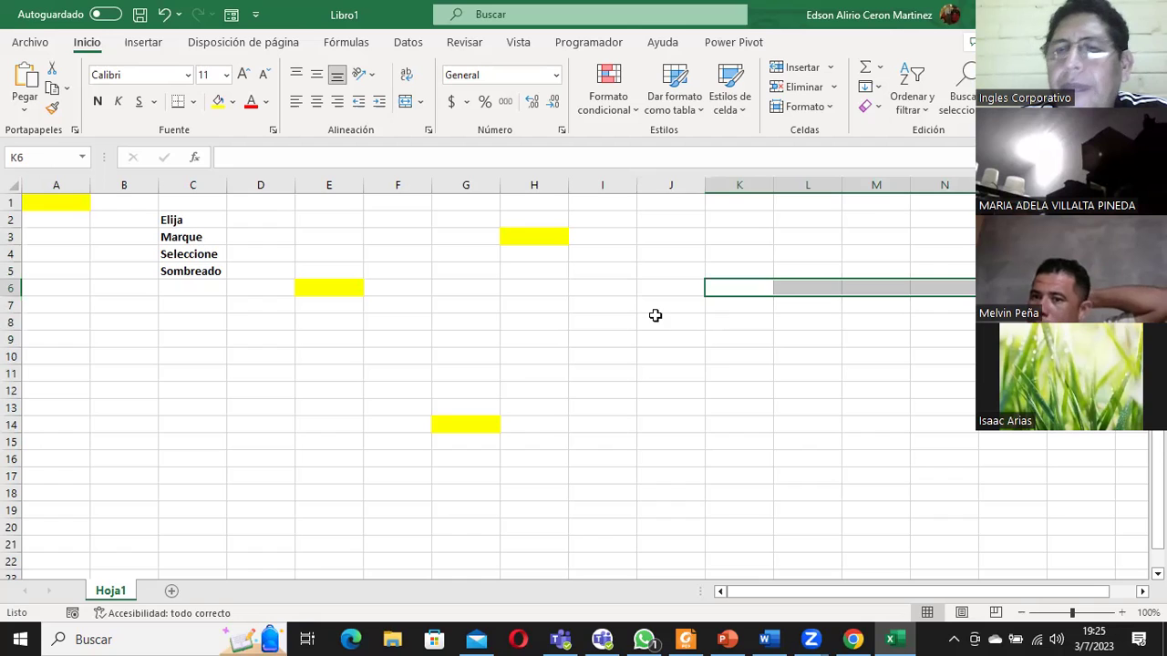
pyautogui.moveTo(644, 239)
pyautogui.mouseDown()
pyautogui.moveTo(664, 370)
pyautogui.moveTo(813, 415)
pyautogui.mouseUp()
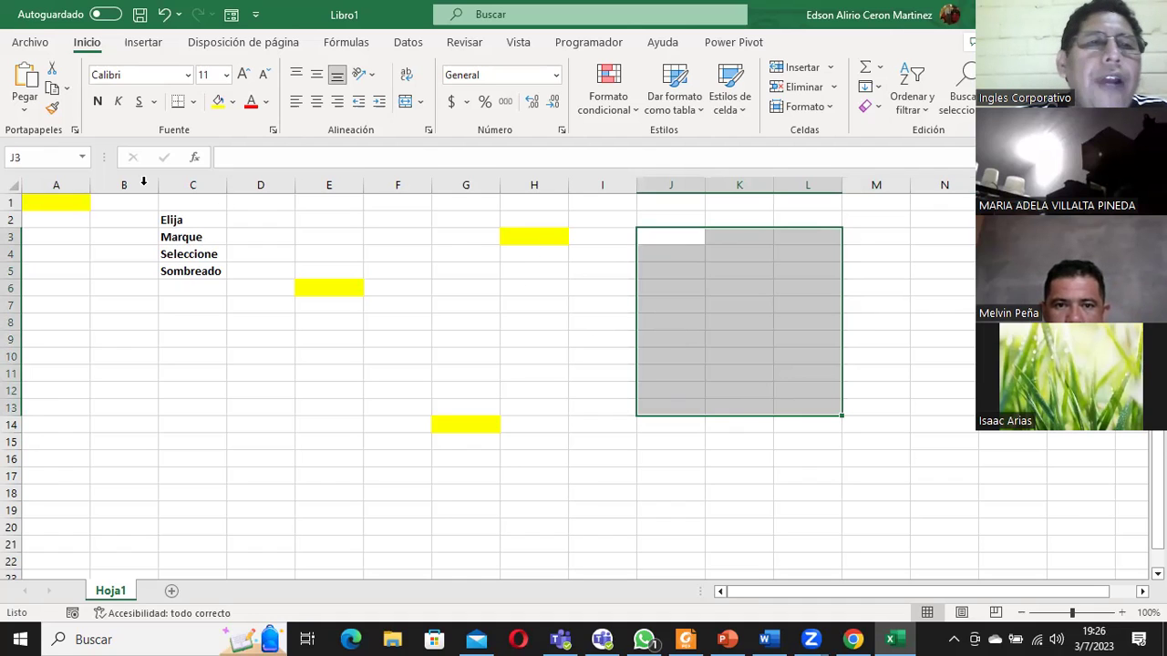
# Select entire columns A, B and C one after another.
pyautogui.click(65, 185)
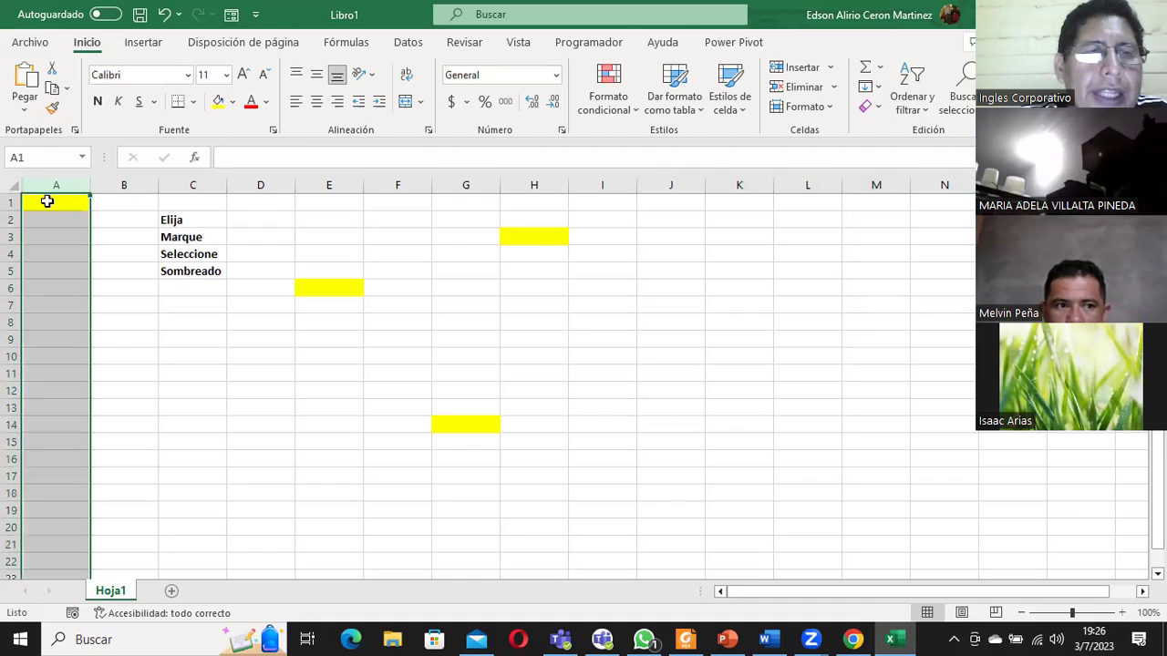
pyautogui.click(124, 185)
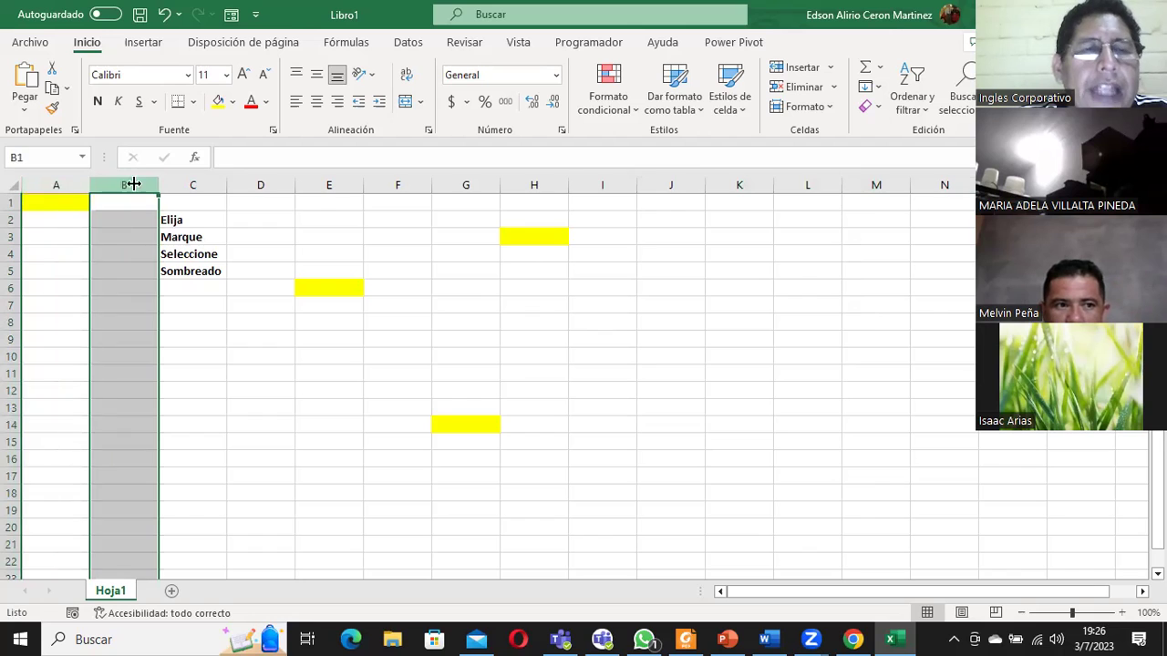
pyautogui.click(187, 185)
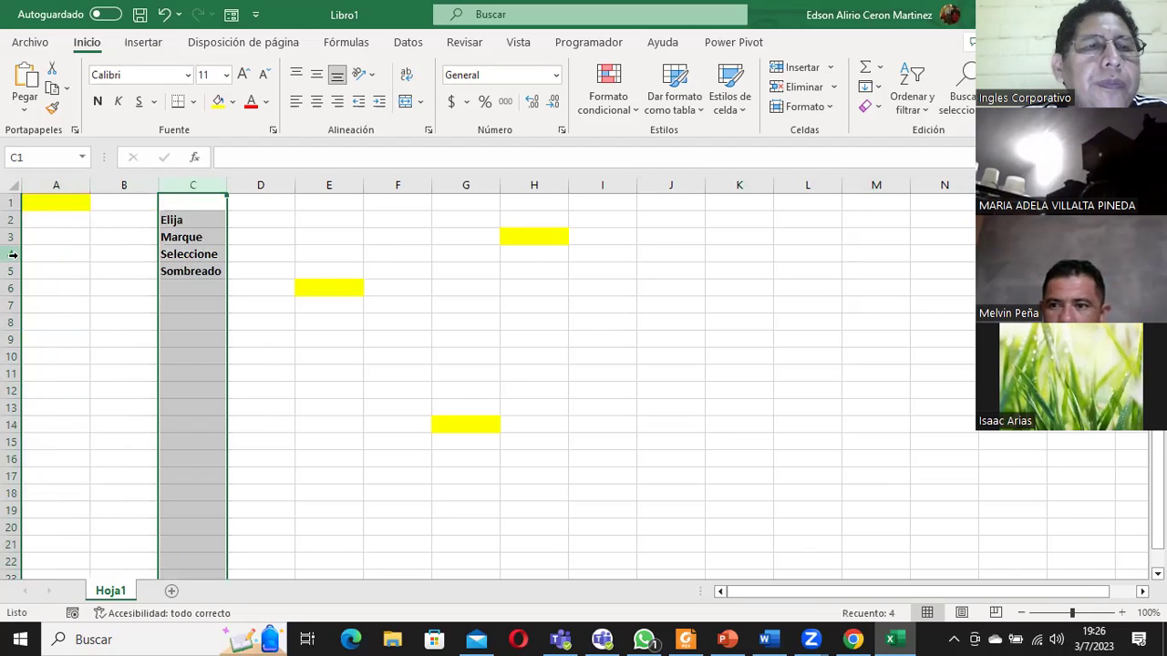
# Select entire rows 4, 6 and 8 one after another.
pyautogui.click(13, 255)
pyautogui.click(12, 288)
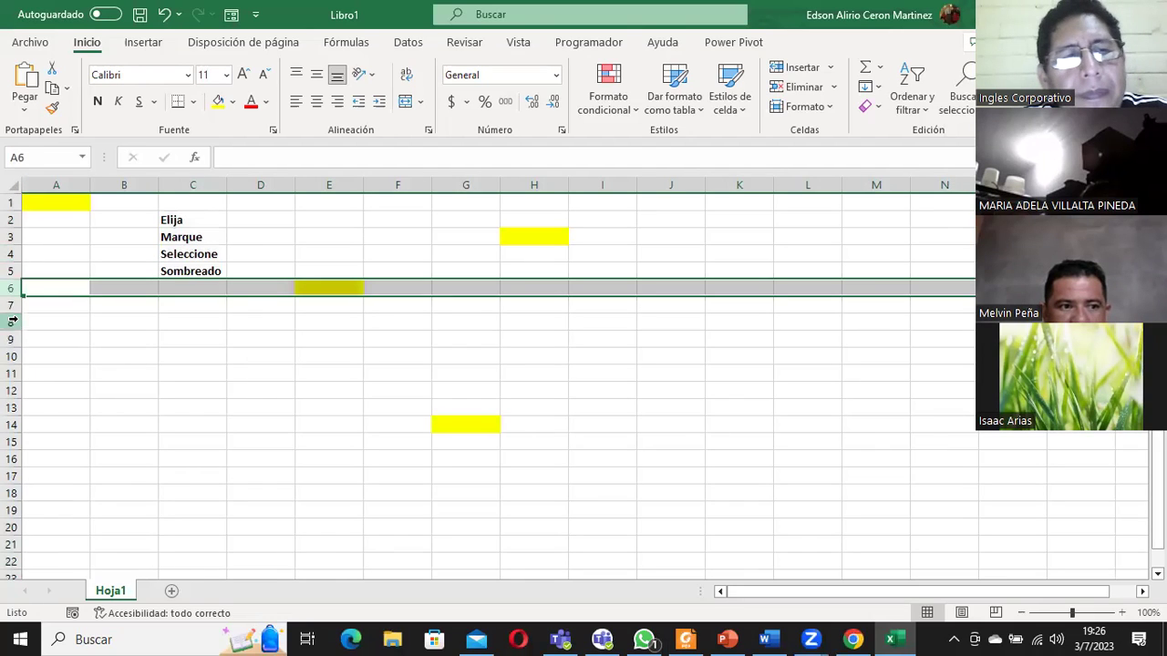
pyautogui.click(13, 321)
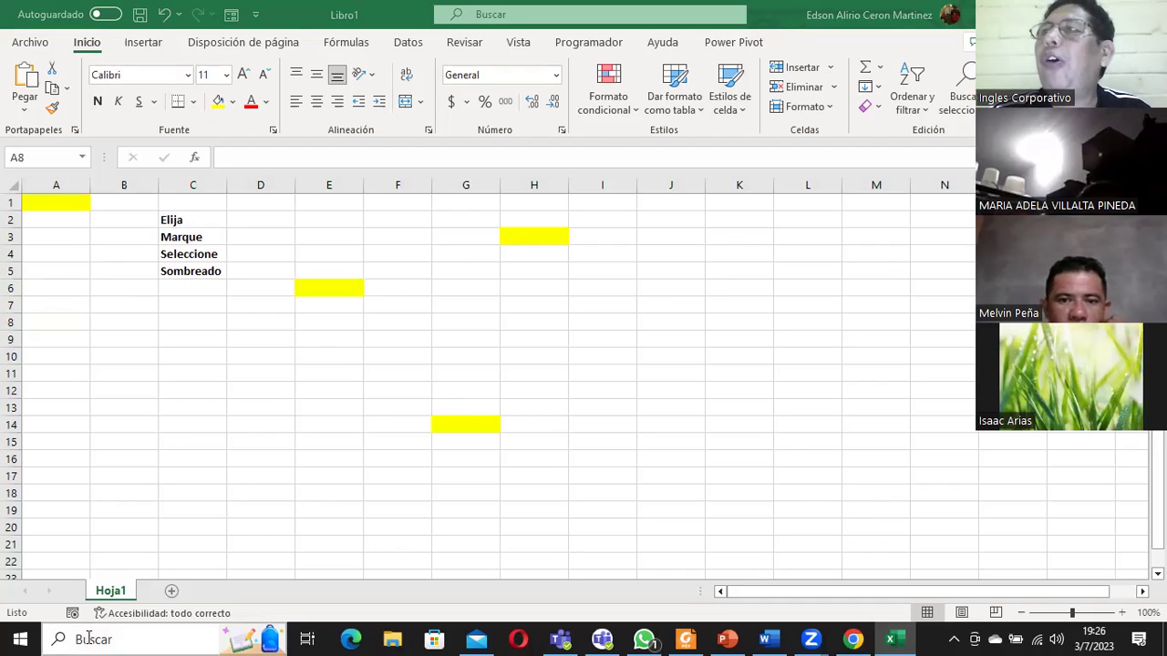
# Select column A, then whole rows 1, 2 and 4 in turn.
pyautogui.click(55, 185)
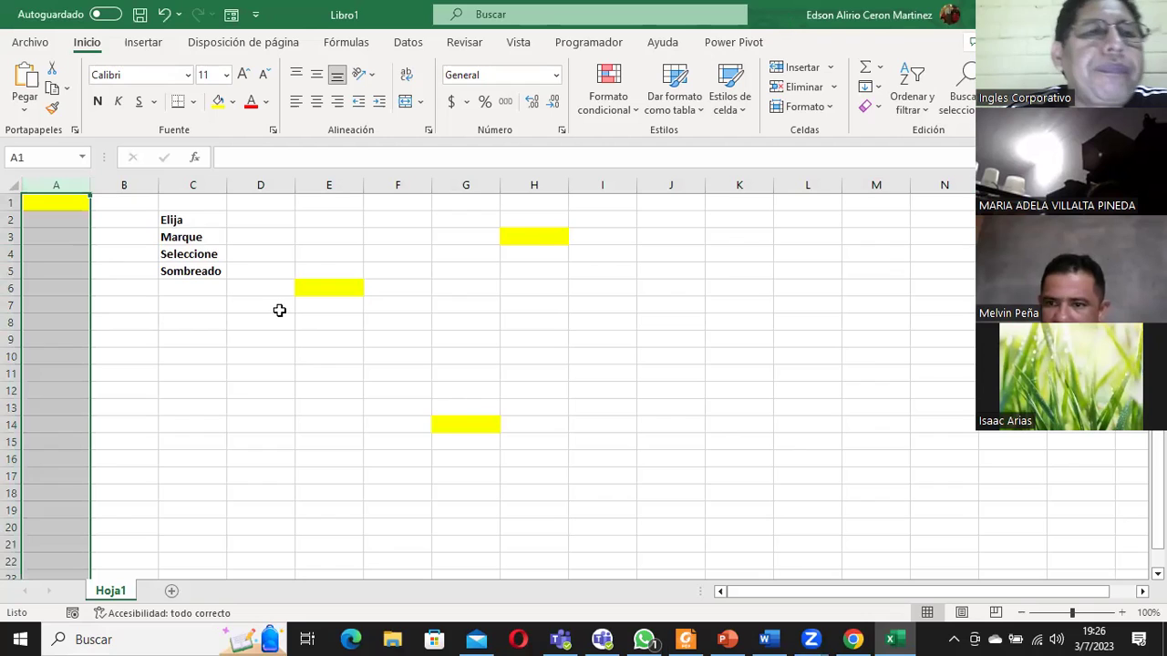
pyautogui.click(13, 203)
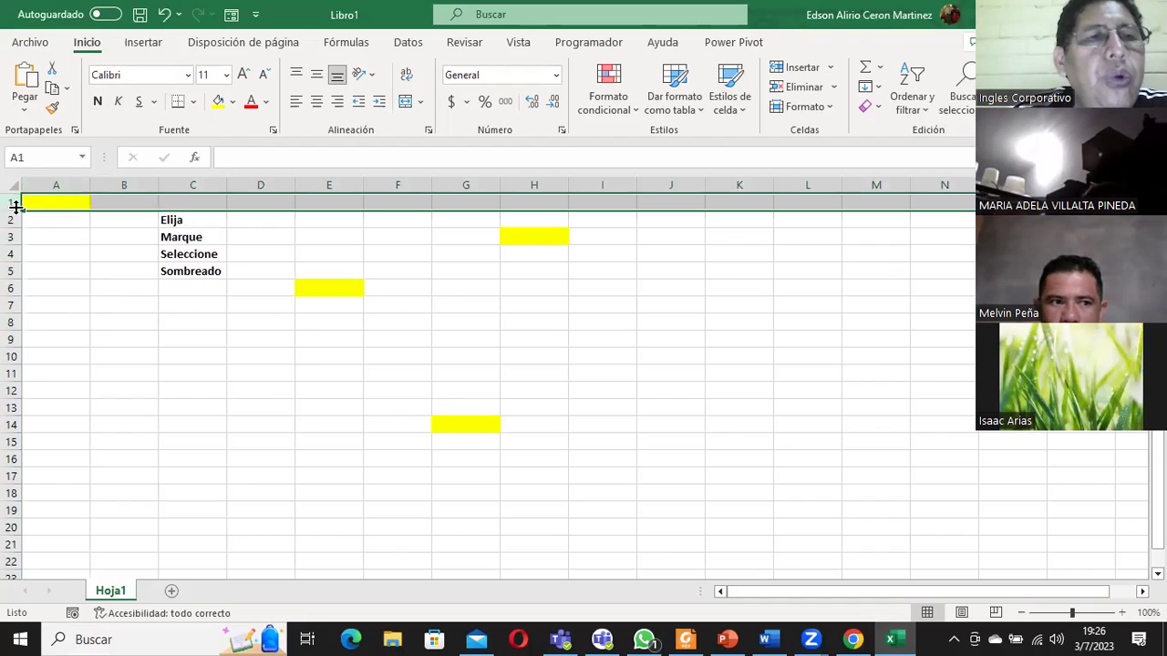
pyautogui.click(11, 222)
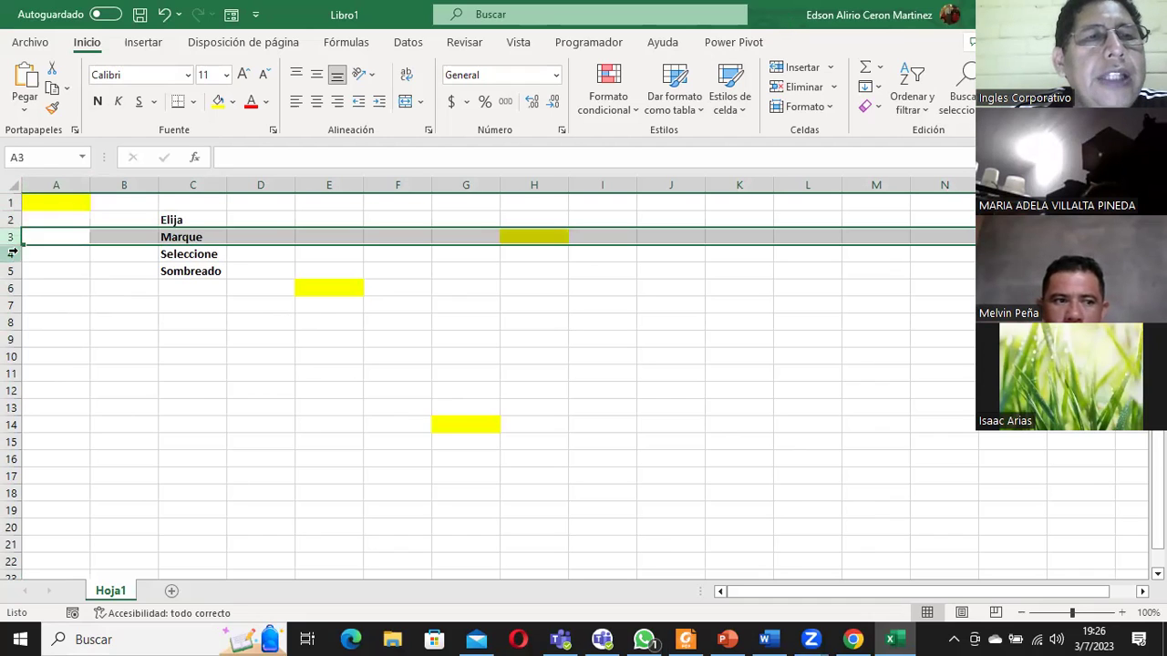
pyautogui.click(10, 254)
# Select whole columns A through G one by one.
pyautogui.click(57, 185)
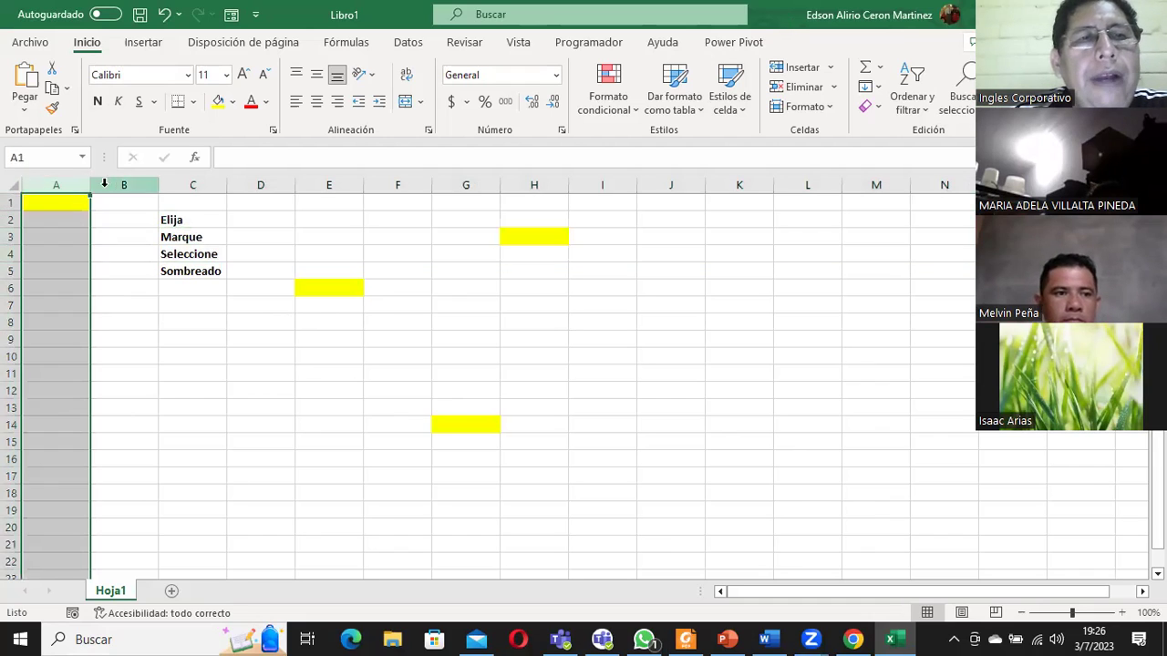
pyautogui.click(114, 185)
pyautogui.click(182, 187)
pyautogui.click(272, 185)
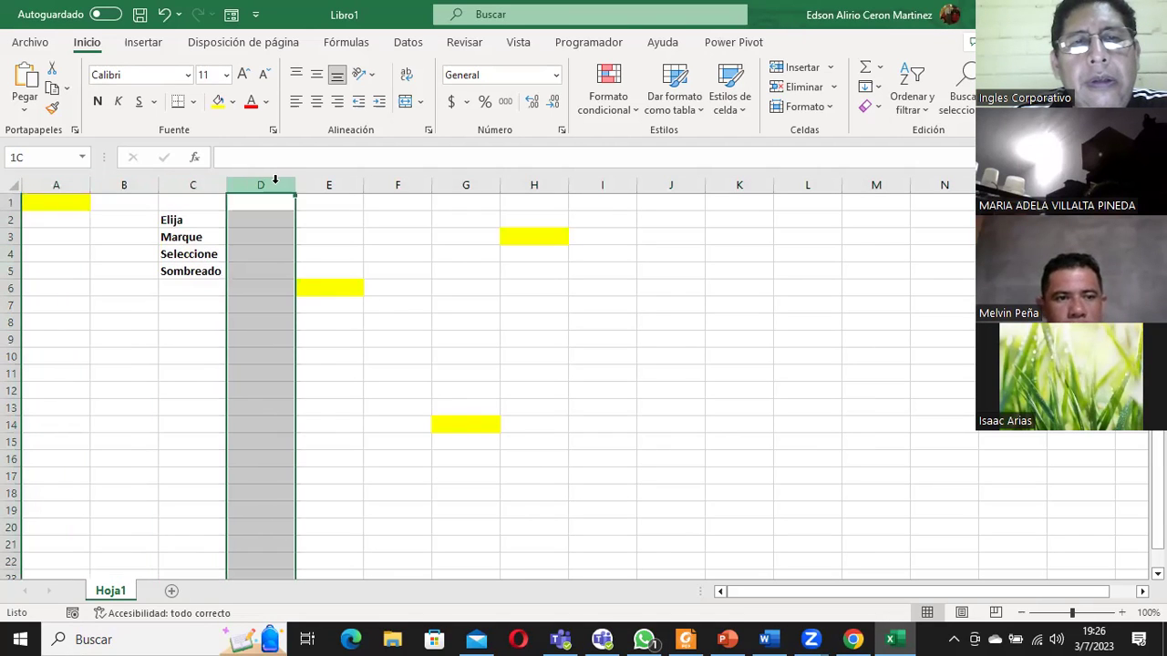
pyautogui.click(342, 187)
pyautogui.click(372, 187)
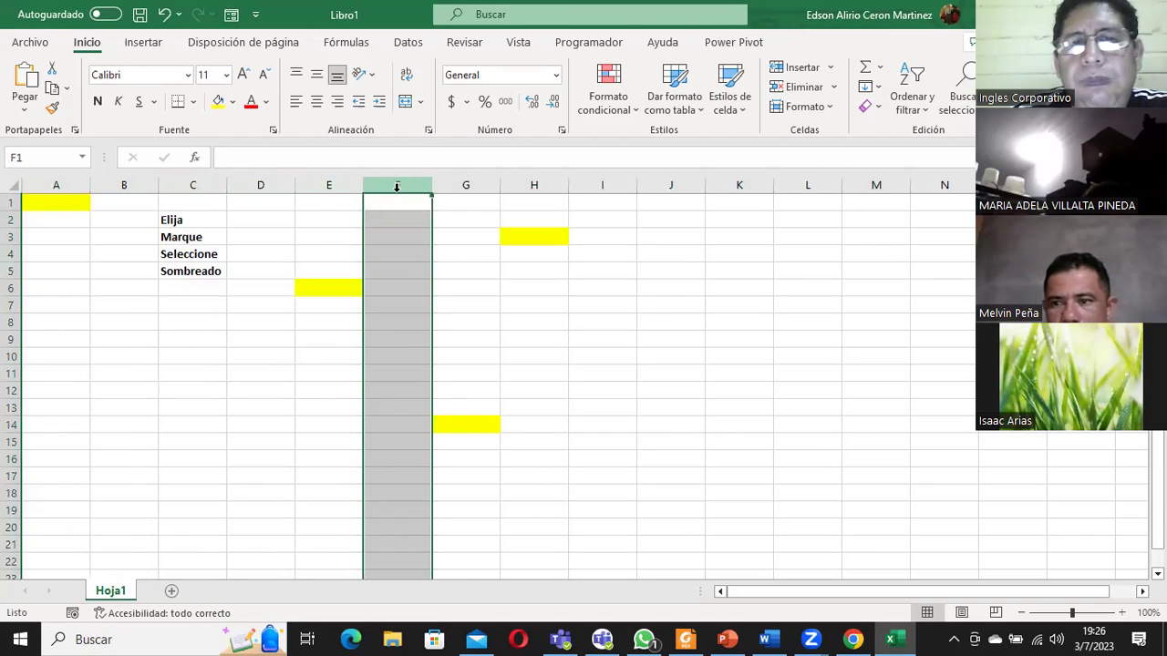
pyautogui.click(456, 185)
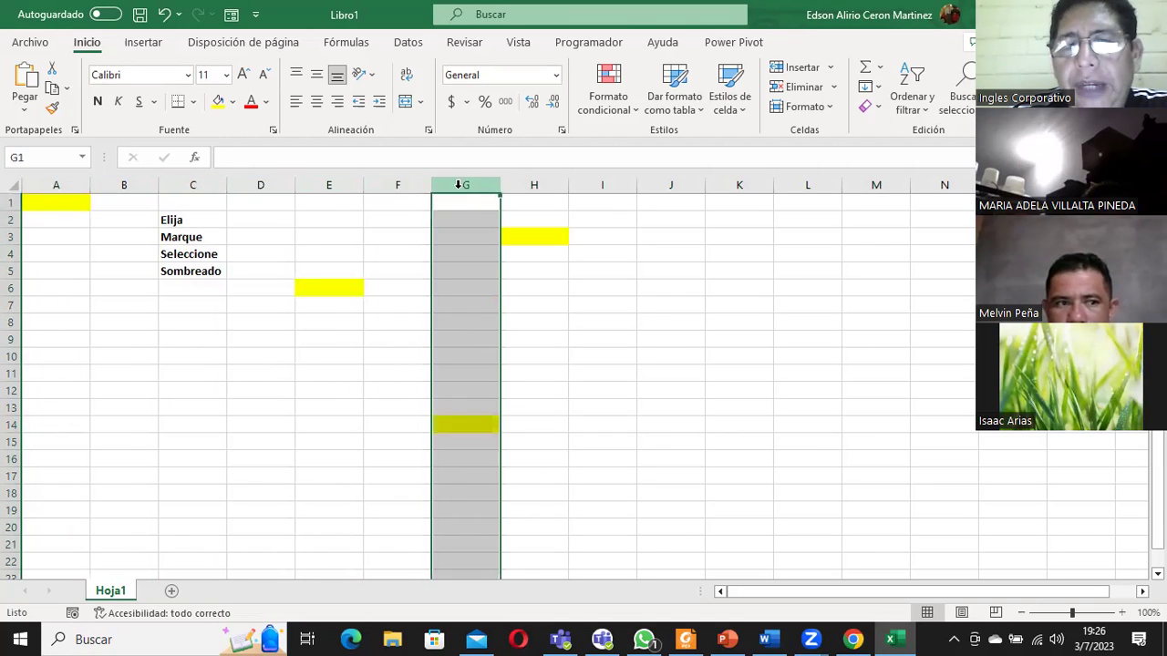
# Reselect columns A and B and rows 4 and 9, then bring up PowerPoint.
pyautogui.click(60, 184)
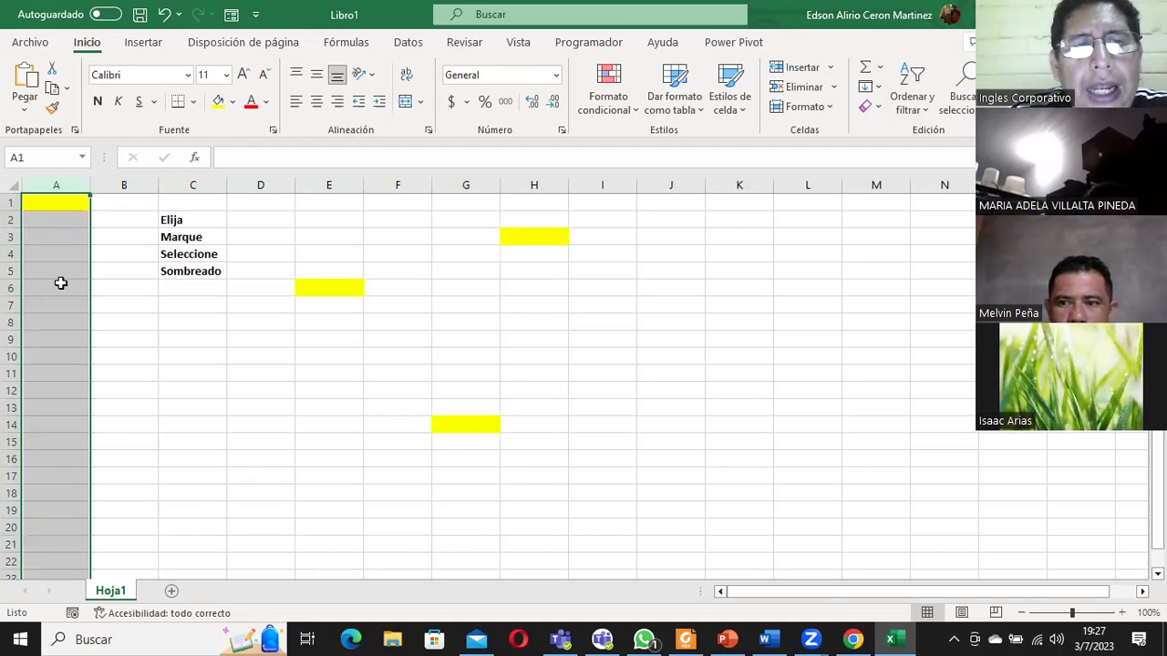
pyautogui.click(126, 182)
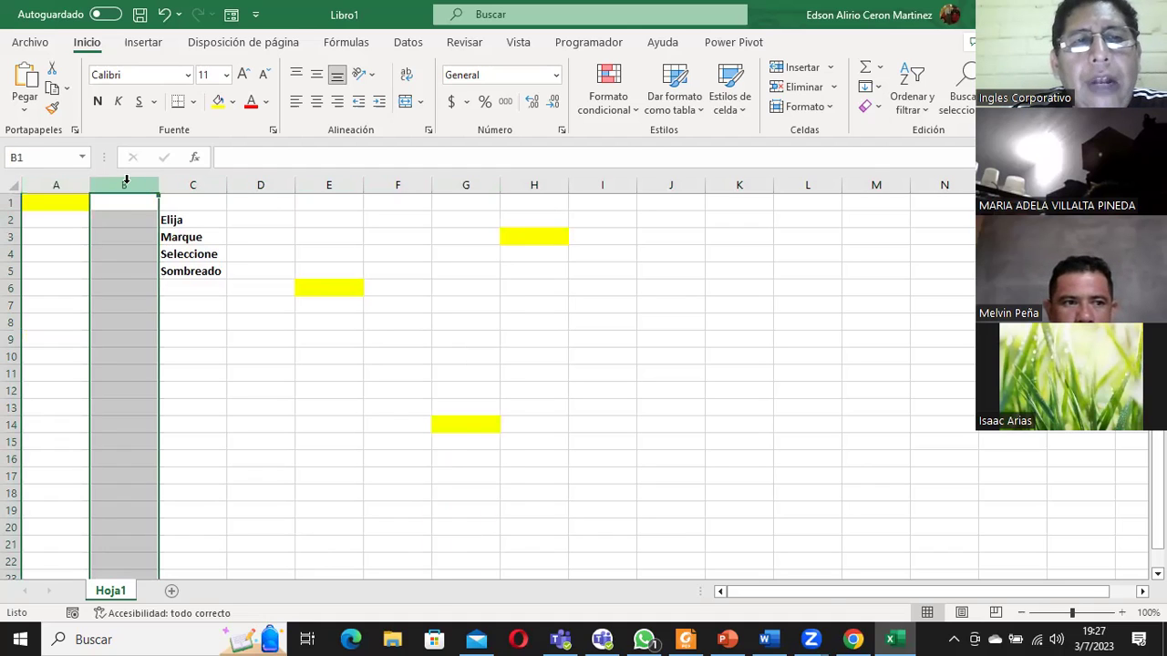
pyautogui.click(11, 253)
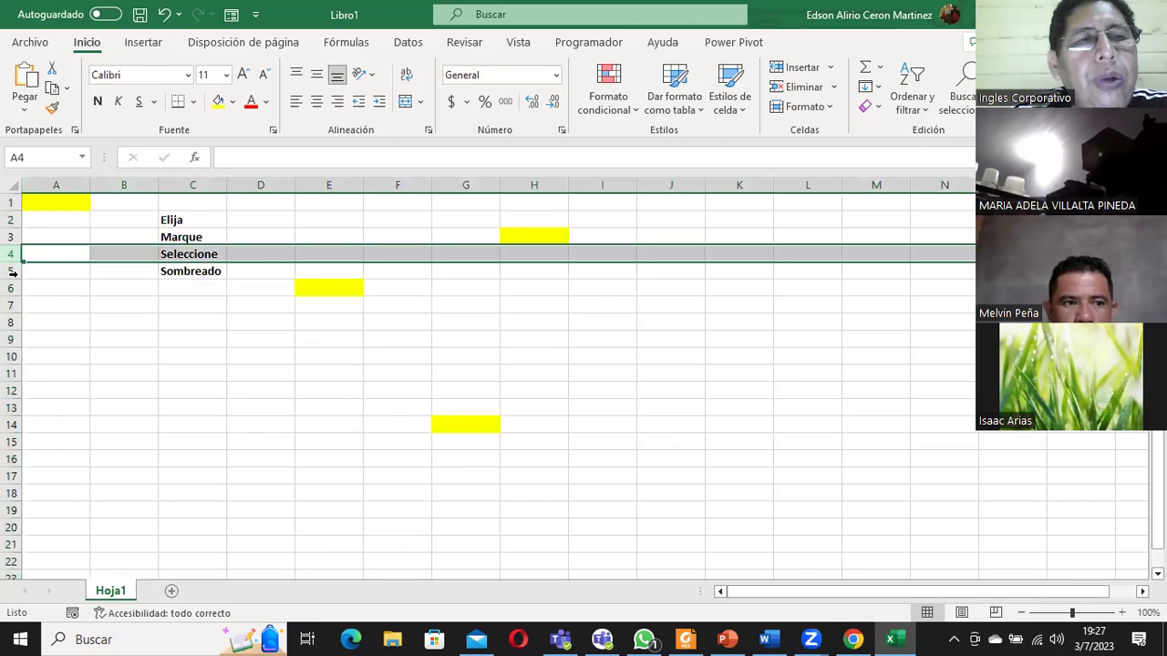
pyautogui.click(13, 339)
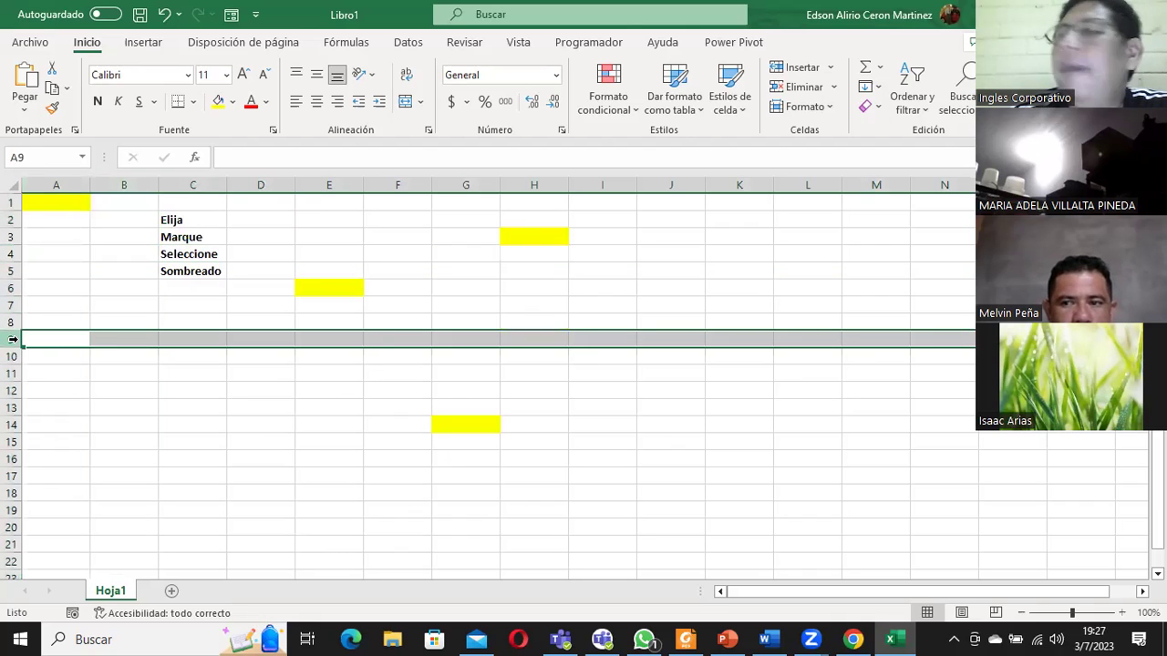
pyautogui.click(741, 639)
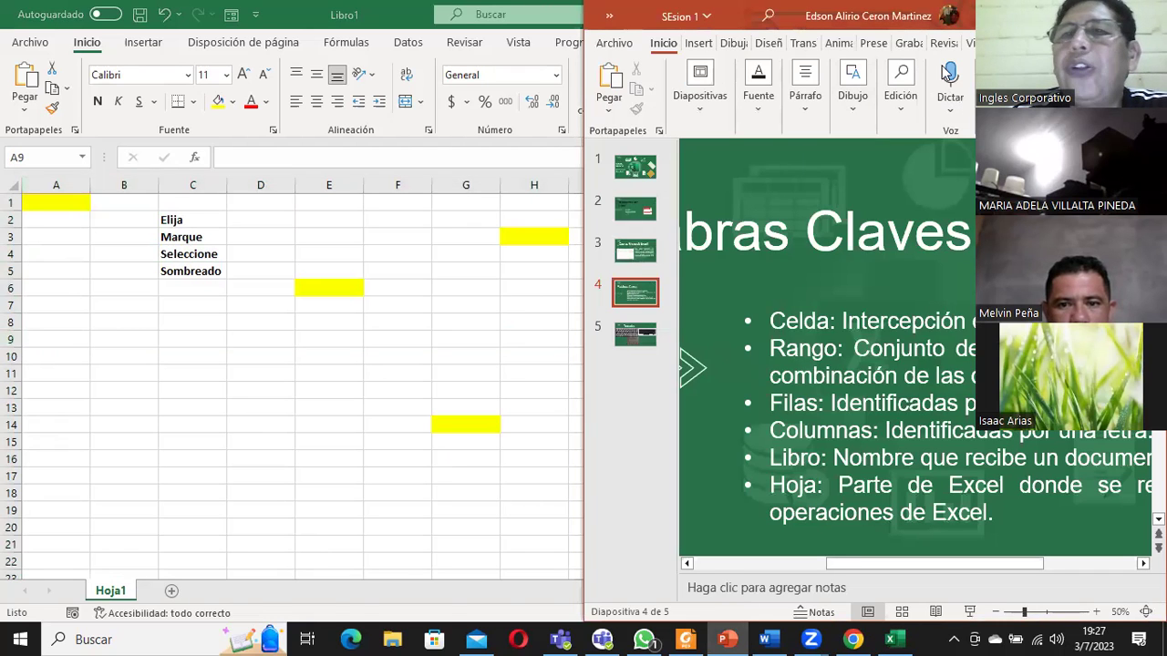
# Maximize the PowerPoint window and highlight 'Celda:' in the first bullet of the slide.
pyautogui.press('super+Up')
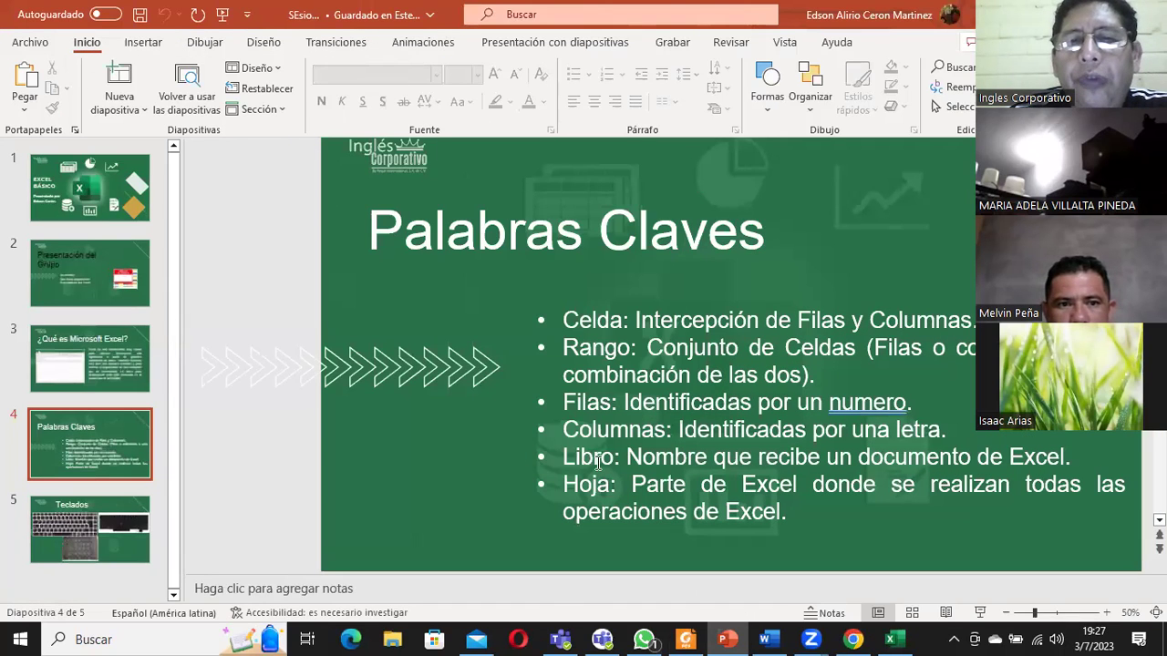
pyautogui.click(575, 319)
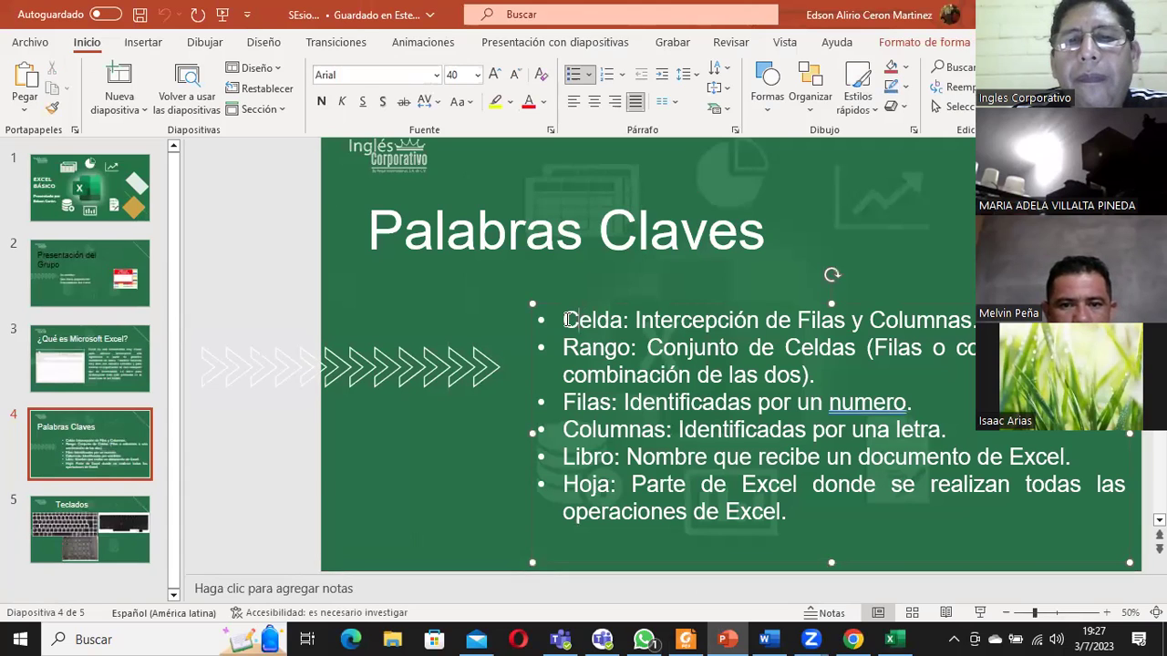
pyautogui.moveTo(582, 320); pyautogui.dragTo(627, 322)
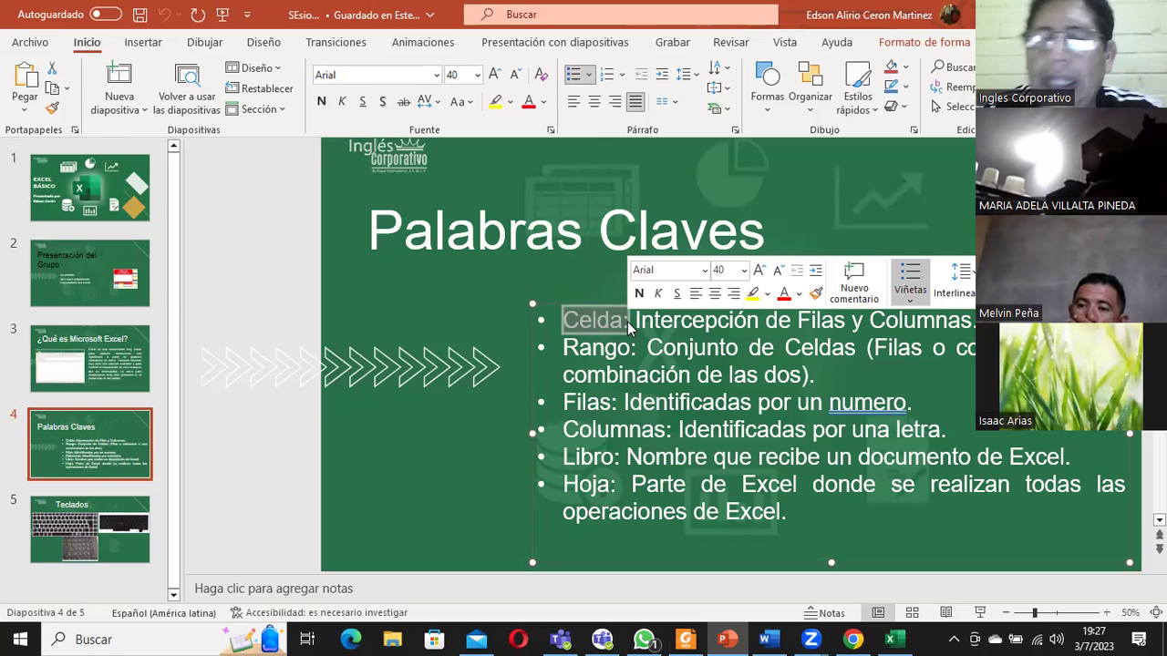
# Return to the Excel worksheet, select column C, then narrow the selection to cell C1.
pyautogui.click(892, 638)
pyautogui.click(397, 419)
pyautogui.click(183, 185)
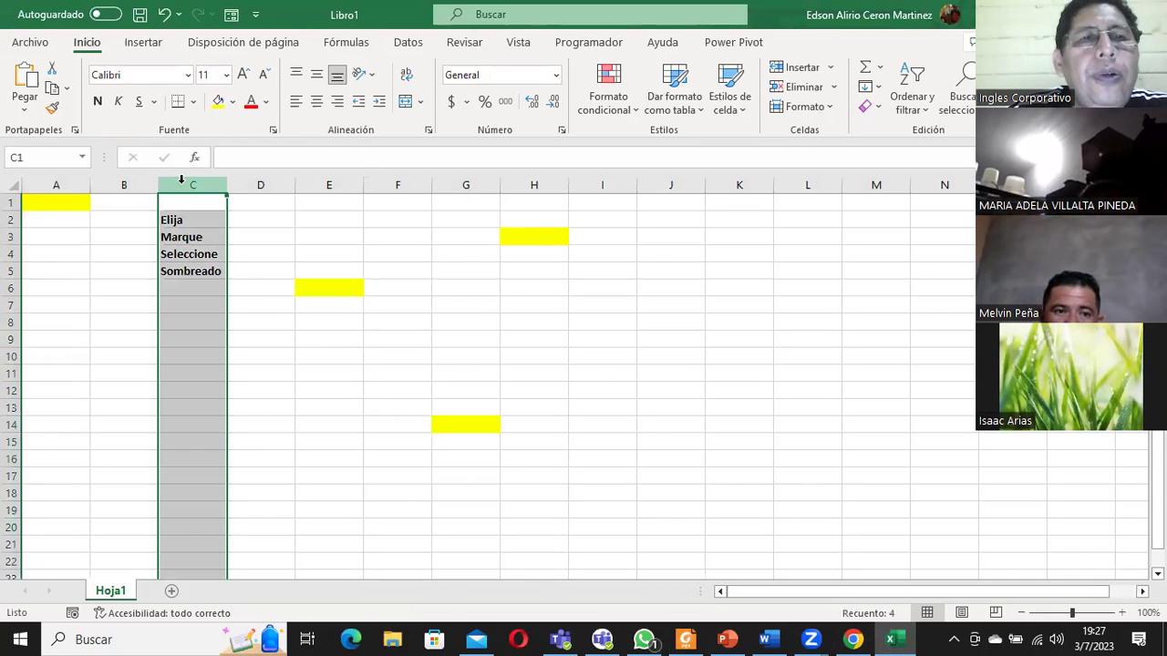
pyautogui.click(187, 198)
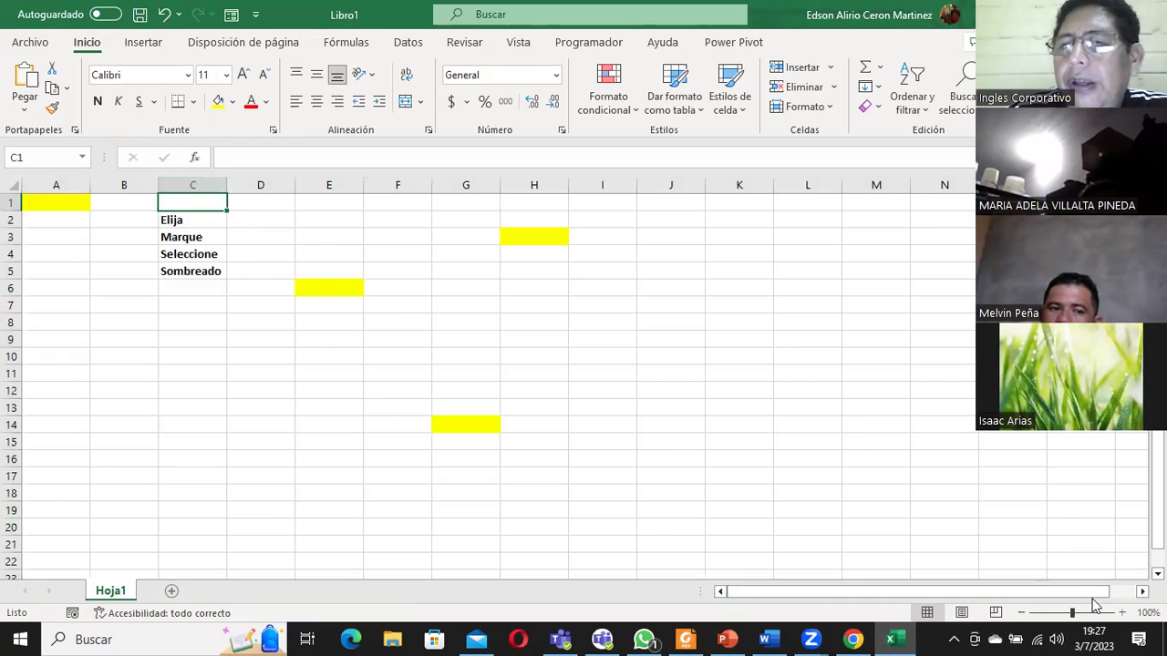
# Zoom the sheet in to about 210% and select cell F3.
pyautogui.click(1122, 613)
pyautogui.click(1122, 613)
pyautogui.click(1122, 613)
pyautogui.click(1123, 614)
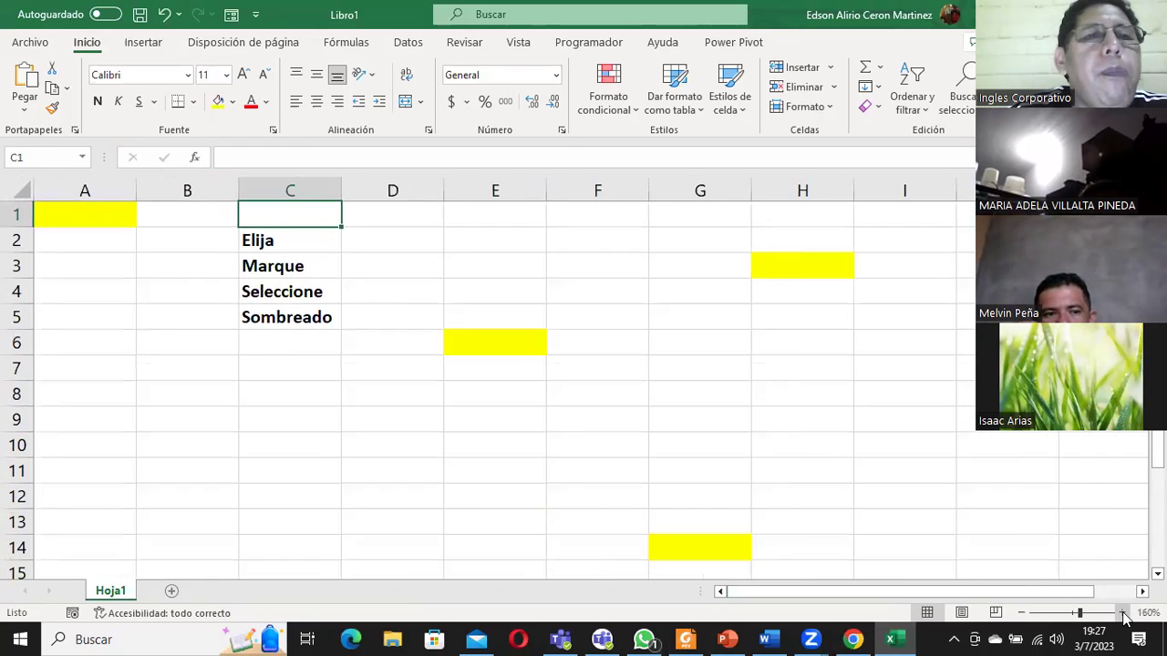
pyautogui.click(1123, 613)
pyautogui.click(1123, 614)
pyautogui.click(1123, 613)
pyautogui.click(1123, 613)
pyautogui.click(1123, 614)
pyautogui.click(1123, 614)
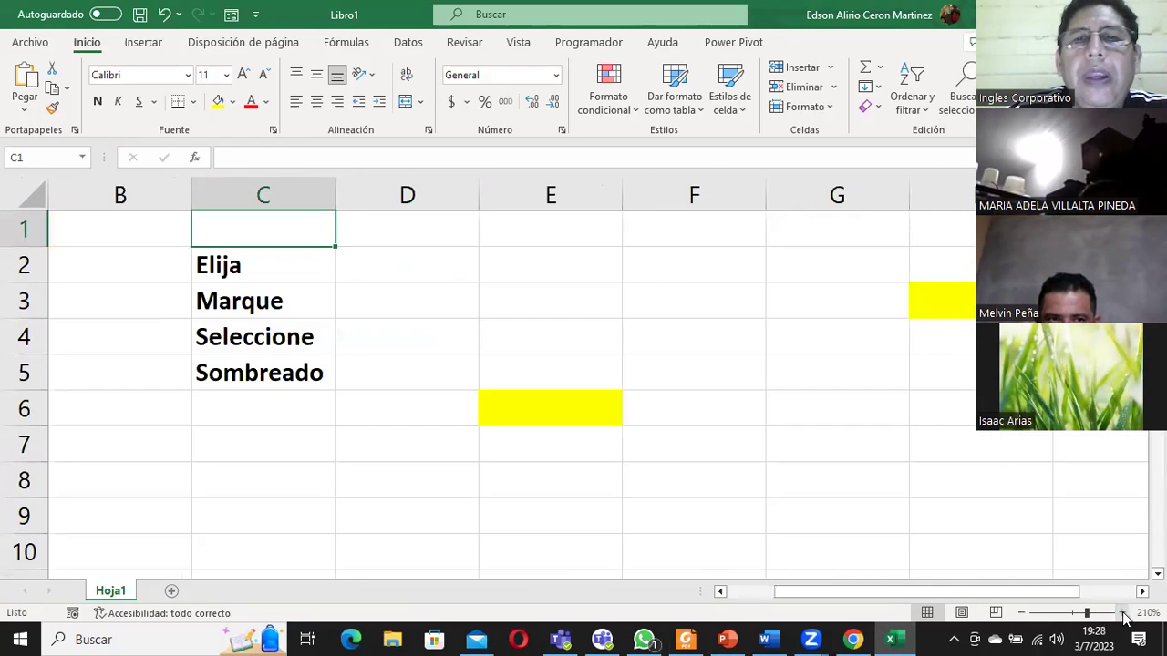
pyautogui.click(1123, 613)
pyautogui.click(721, 316)
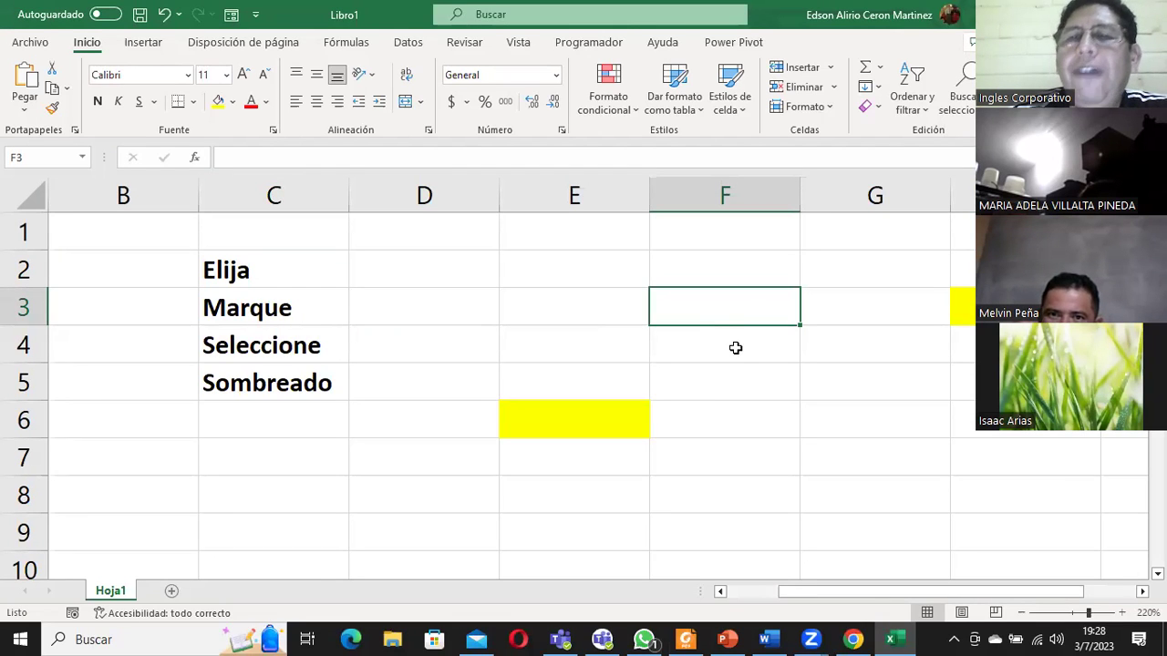
pyautogui.click(1060, 569)
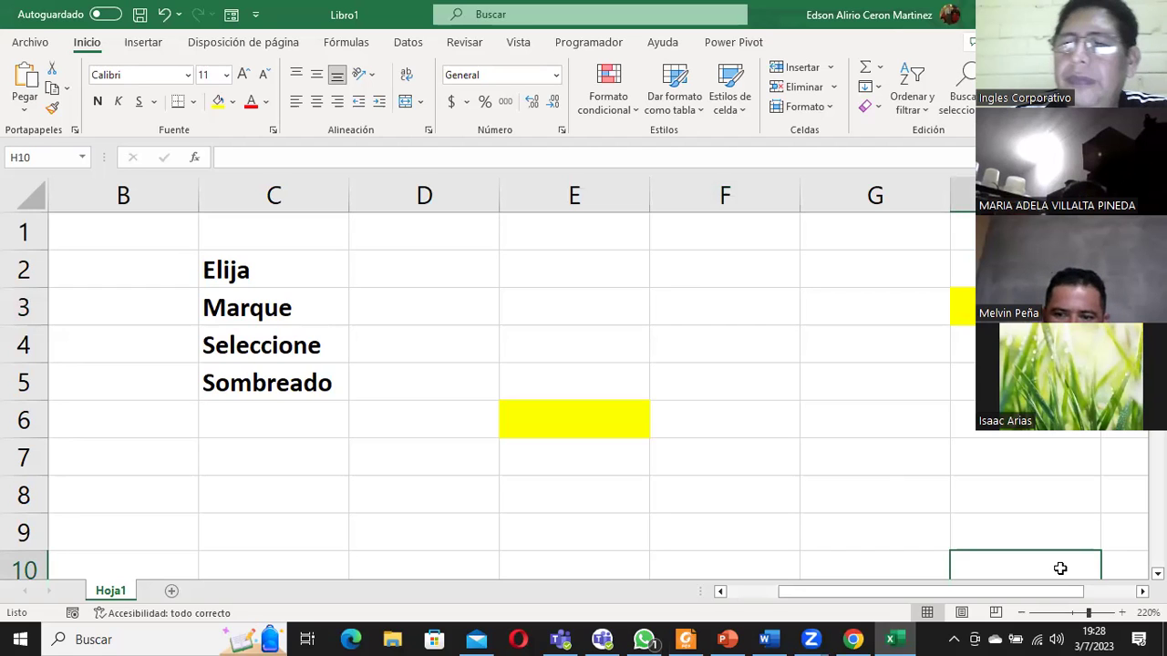
pyautogui.scroll(-2, 1060, 569)
pyautogui.scroll(-1, 1041, 569)
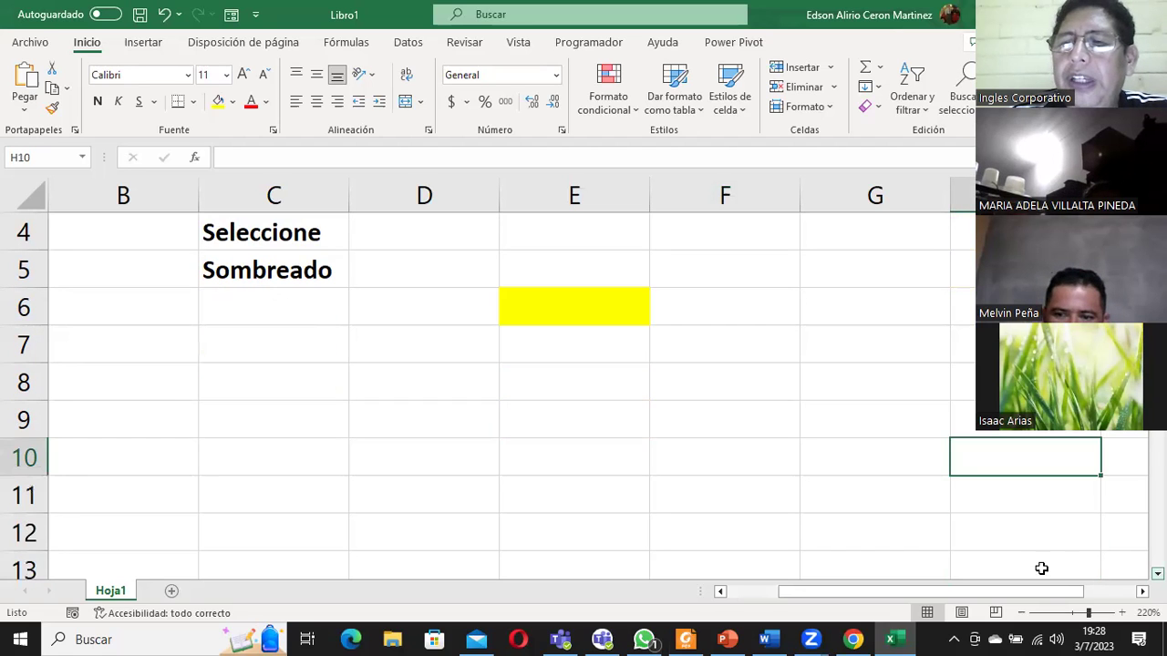
pyautogui.click(1011, 533)
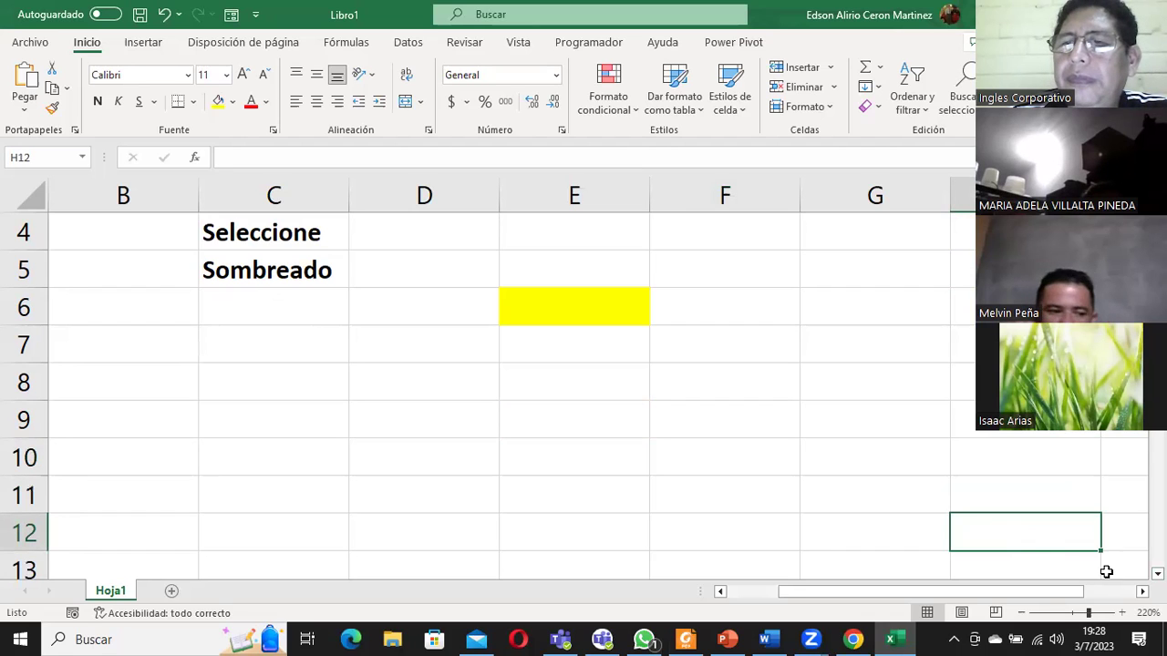
pyautogui.click(1142, 591)
pyautogui.click(1142, 591)
pyautogui.click(1003, 231)
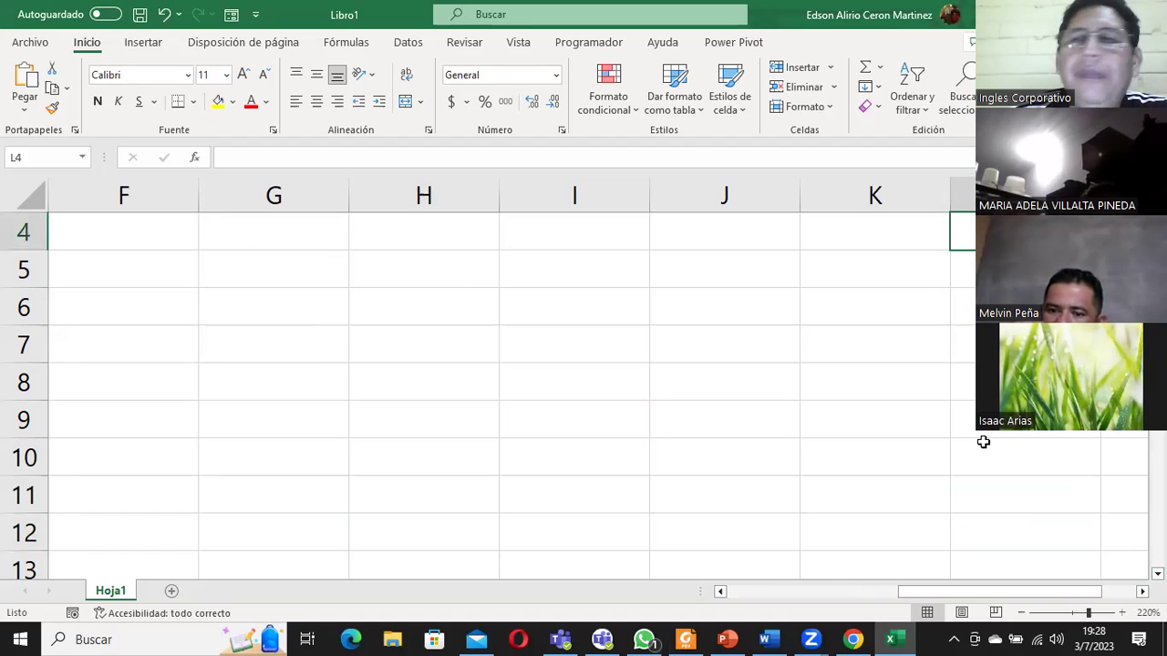
pyautogui.scroll(1, 982, 442)
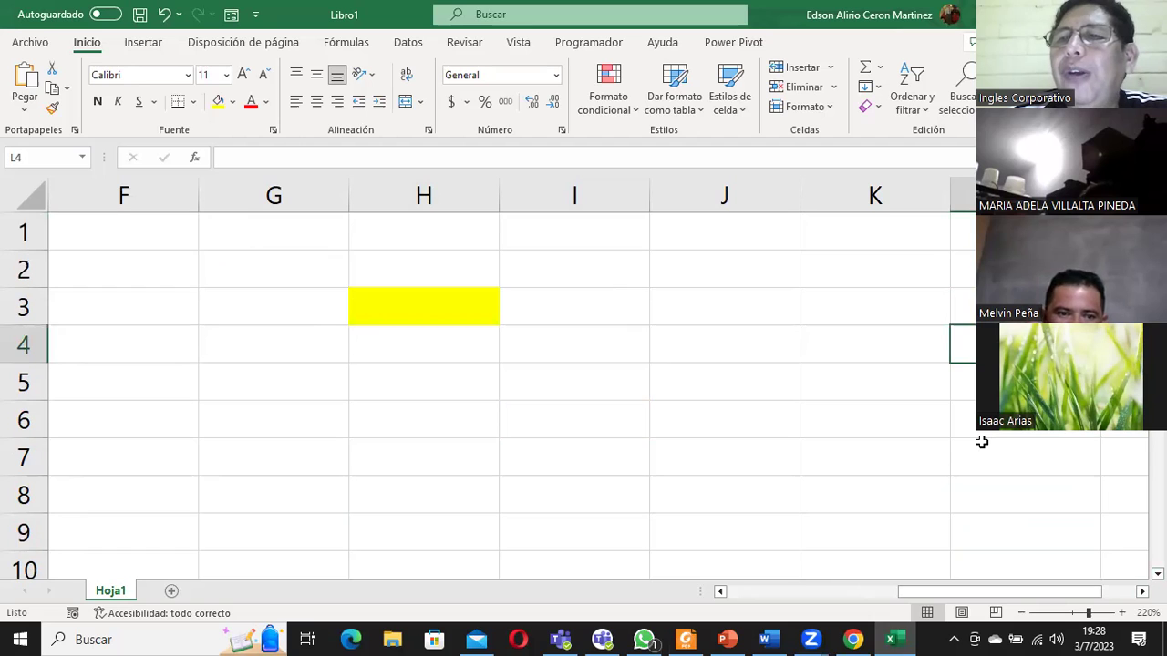
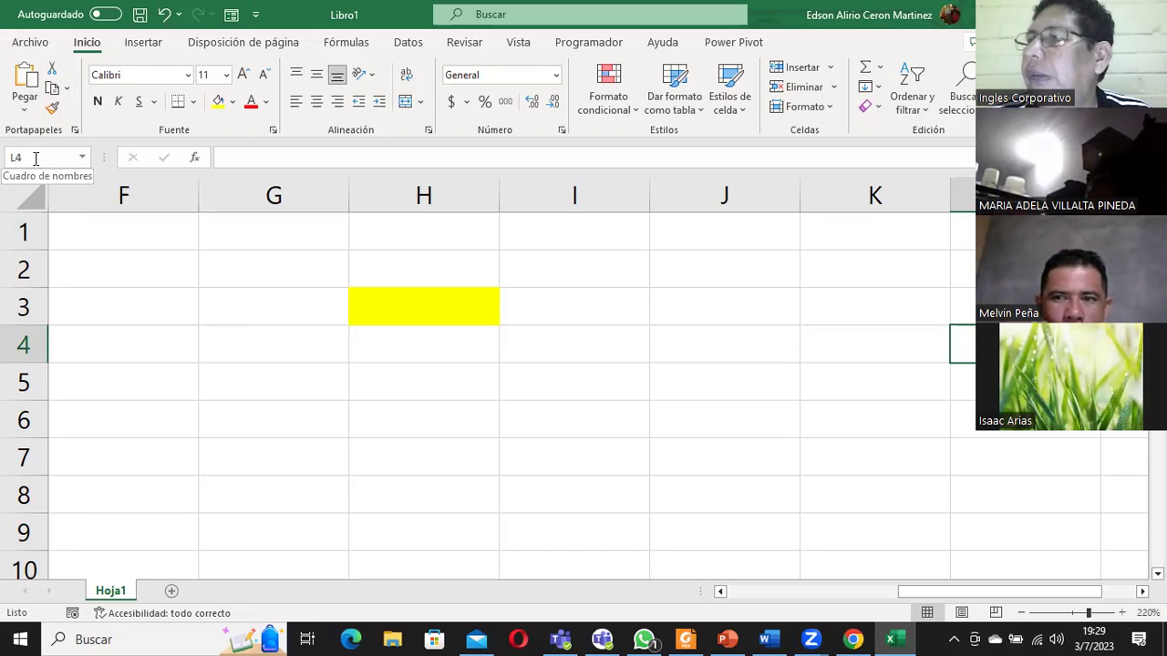
# Scroll the sheet back to columns A–F so the Elija–Sombreado list in column C shows.
pyautogui.click(579, 316)
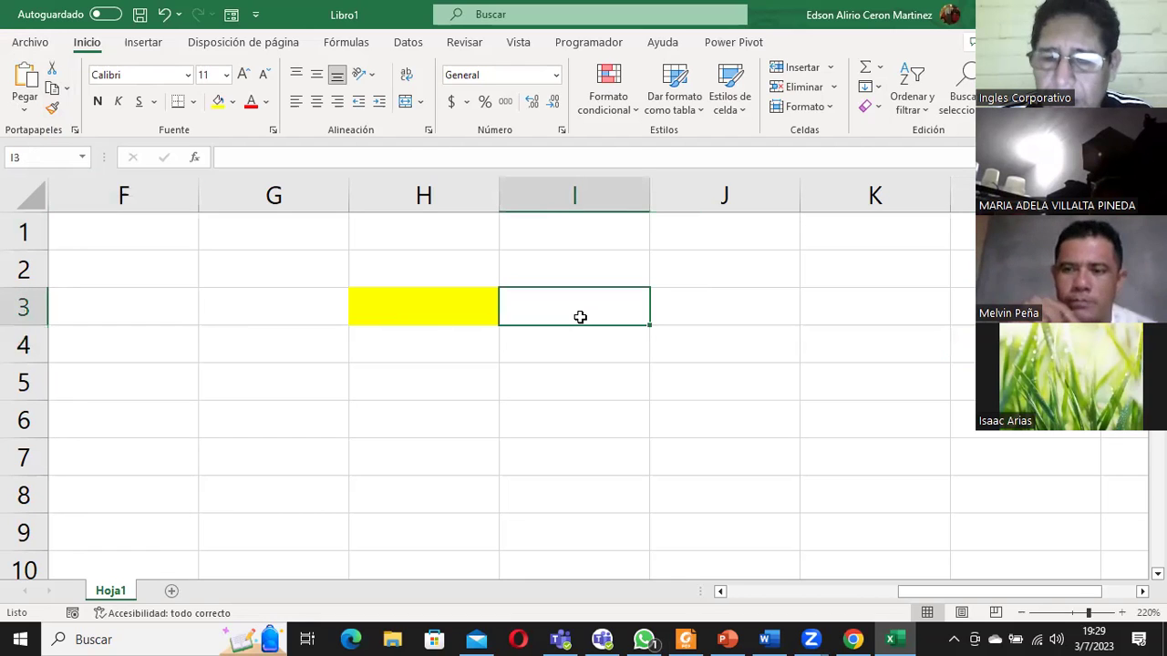
pyautogui.press('Down')
pyautogui.press('Down')
pyautogui.press('Down')
pyautogui.press('Down')
pyautogui.press('Down')
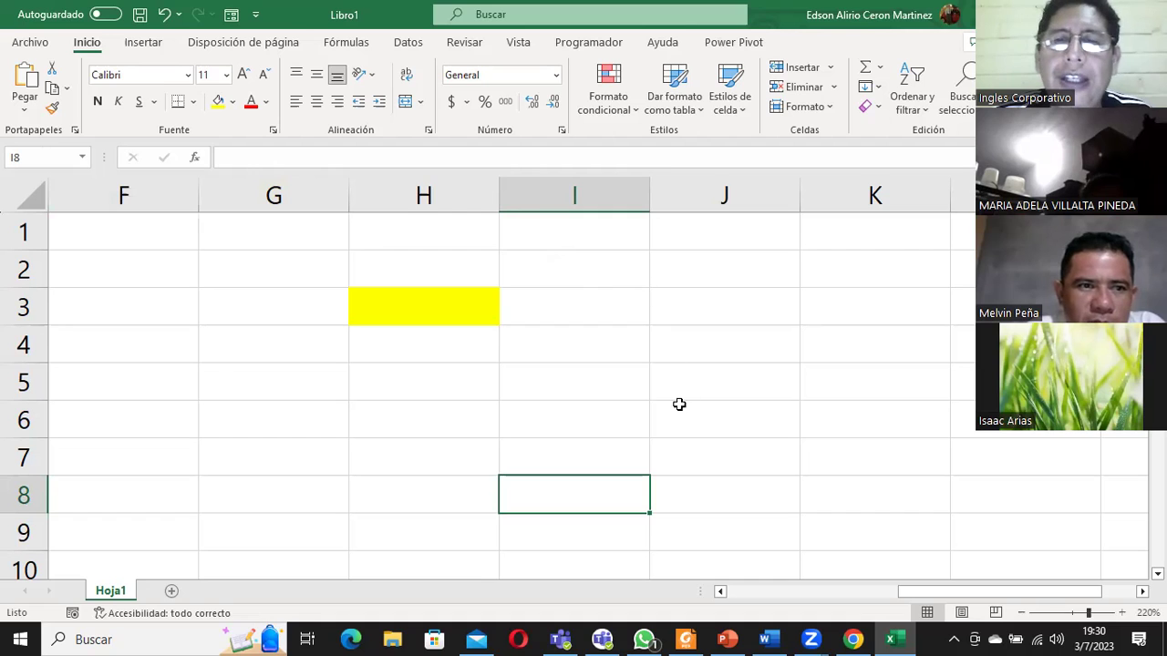
pyautogui.click(89, 234)
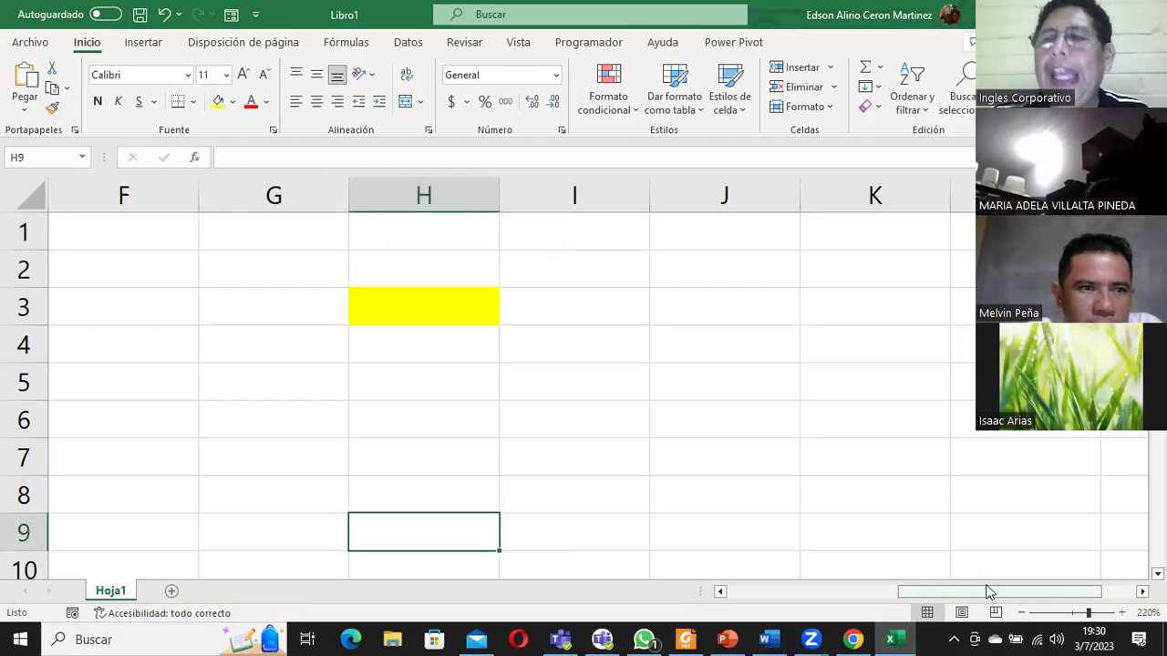
pyautogui.moveTo(977, 592); pyautogui.dragTo(802, 591)
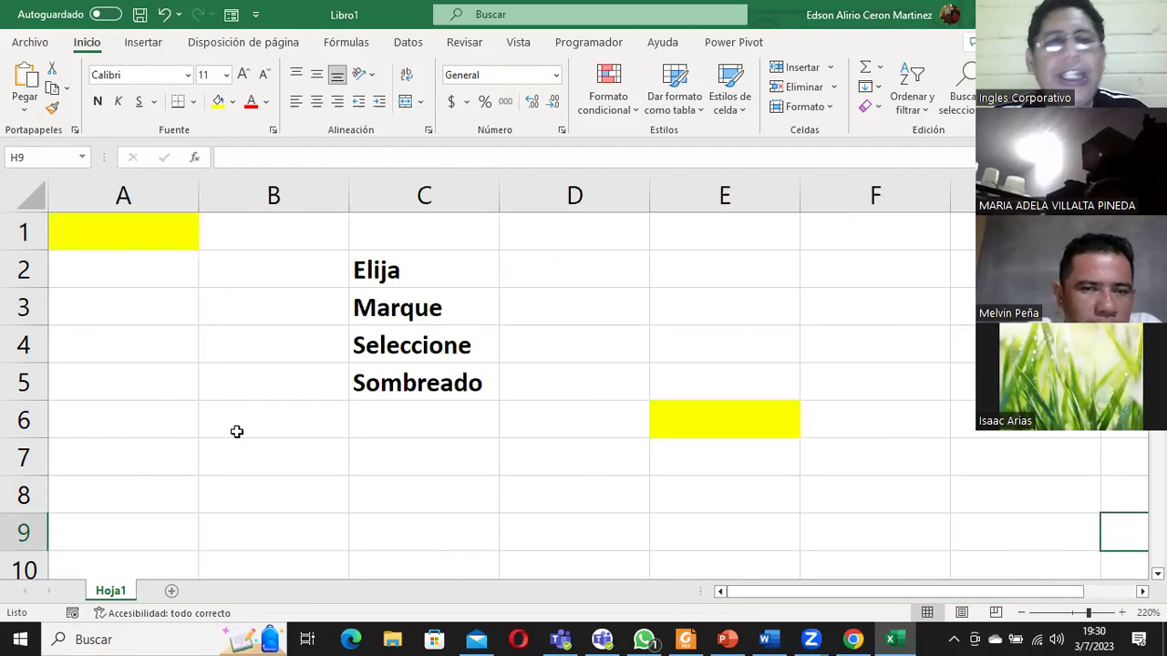
pyautogui.click(104, 228)
pyautogui.click(107, 269)
pyautogui.click(117, 312)
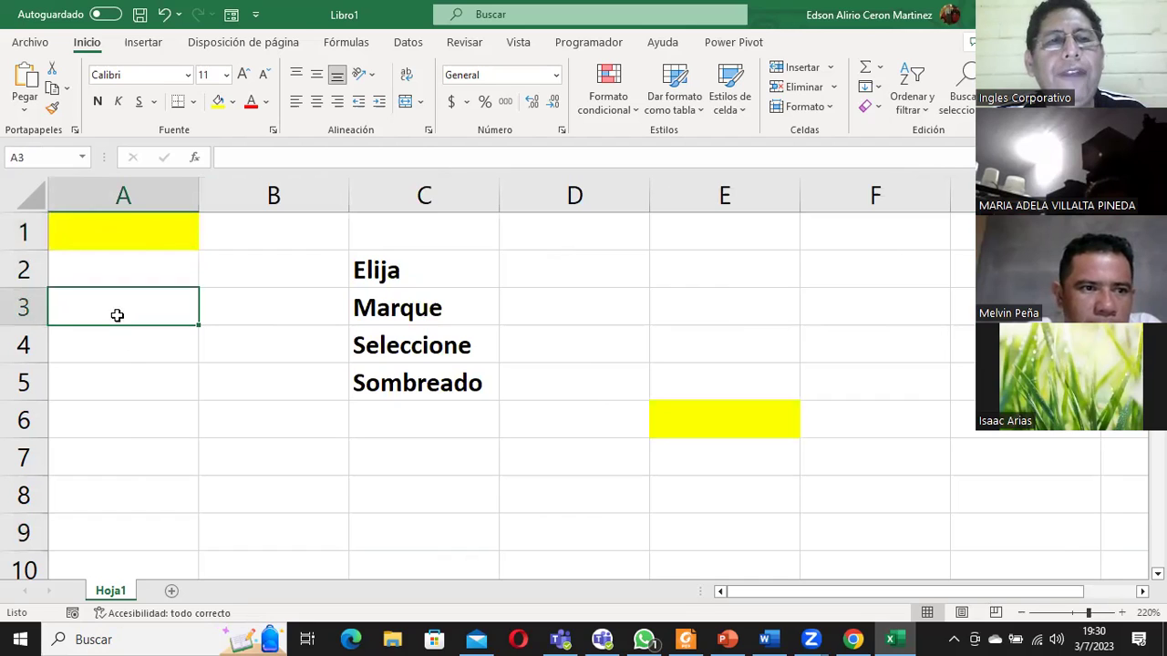
pyautogui.click(126, 358)
pyautogui.click(129, 378)
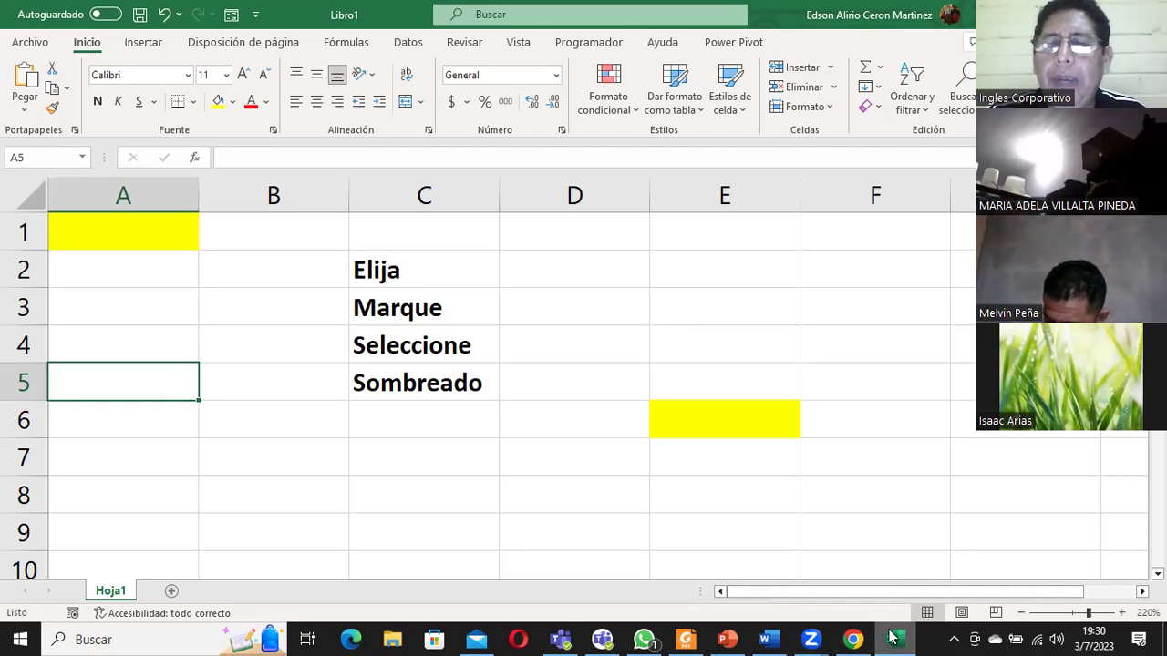
pyautogui.click(726, 638)
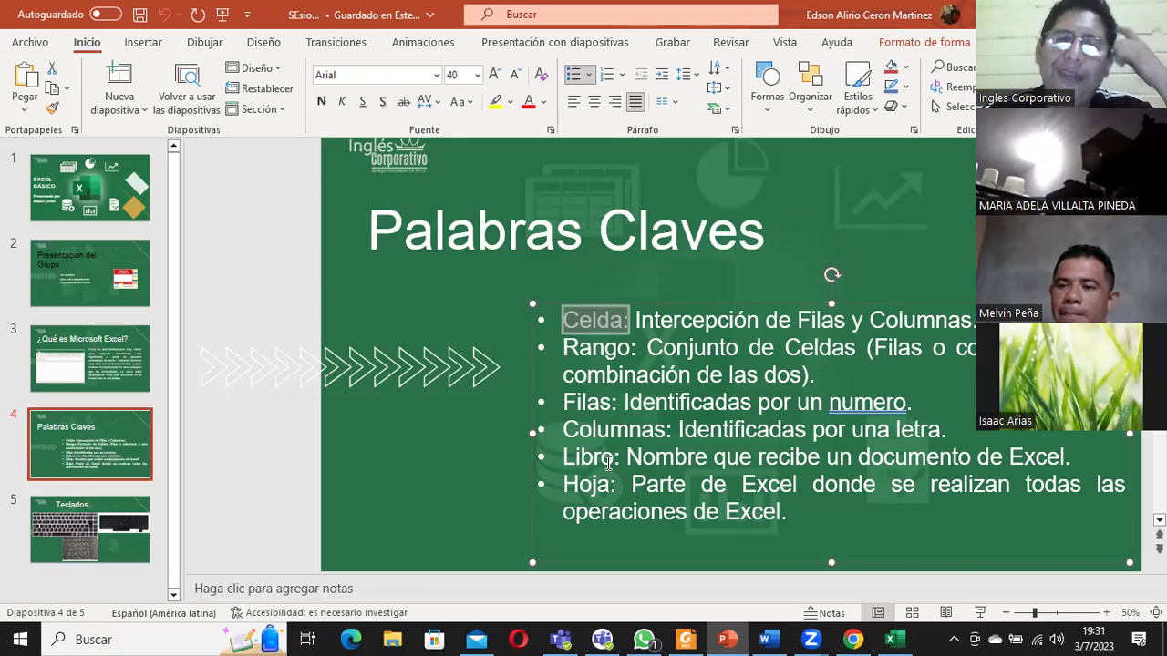
# Switch from the Palabras Claves slide back to the Excel workbook Libro1.
pyautogui.click(891, 639)
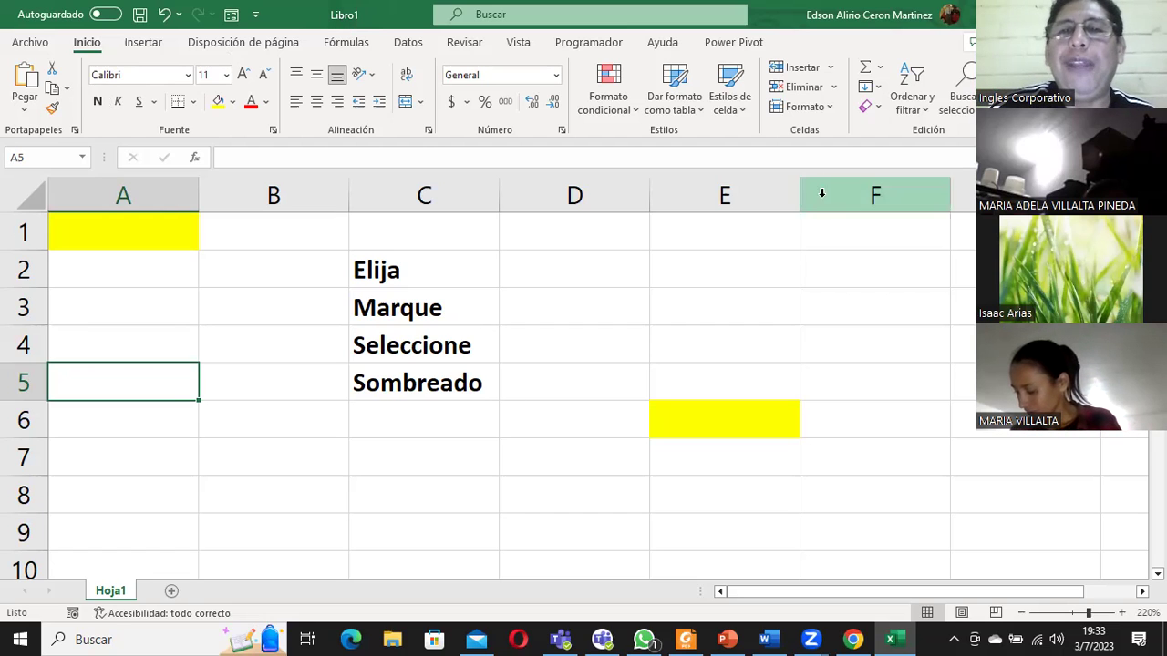
# Type the heading 'Muestreos de peso 2023' into cell E2.
pyautogui.click(728, 262)
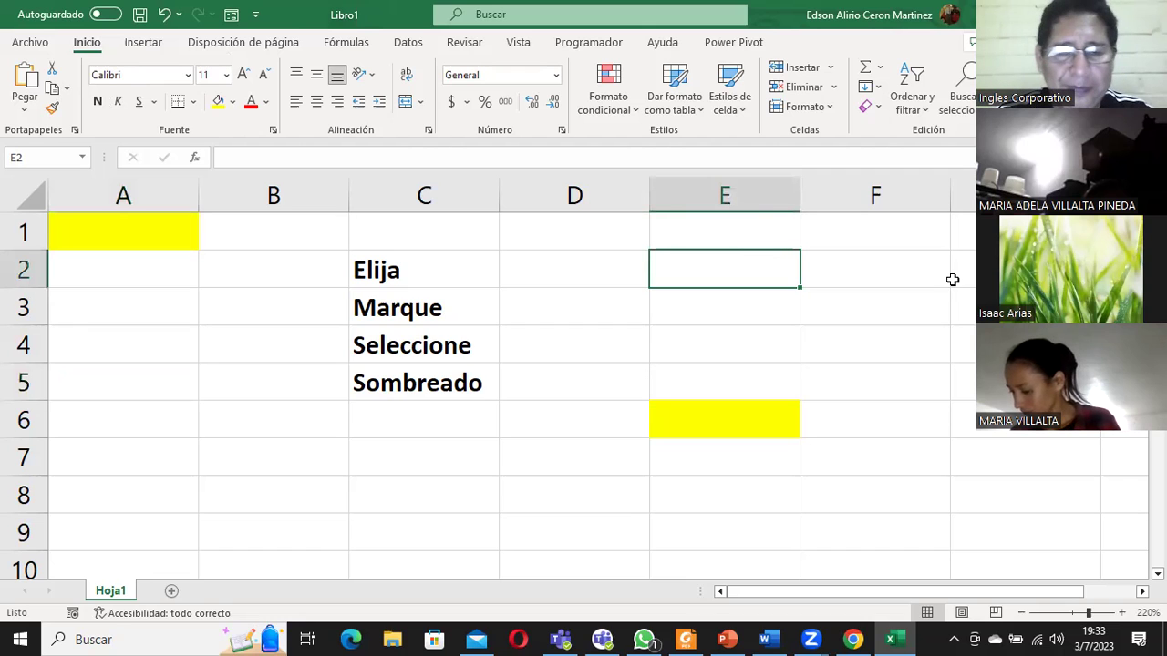
pyautogui.write('MUest')
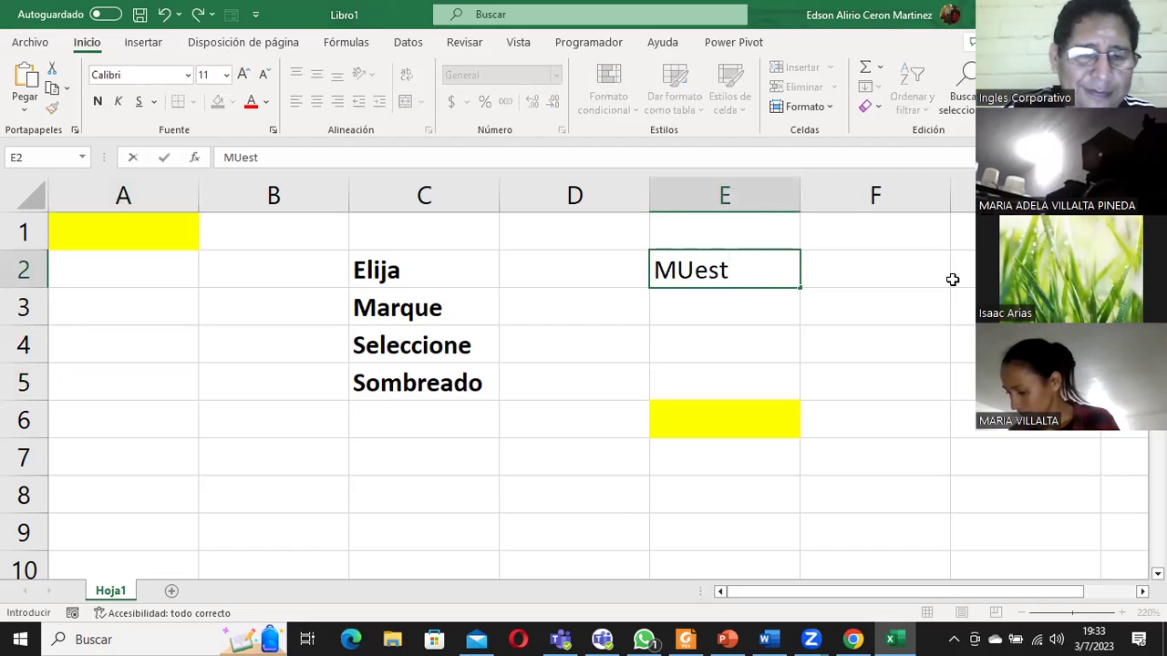
pyautogui.write('reos ')
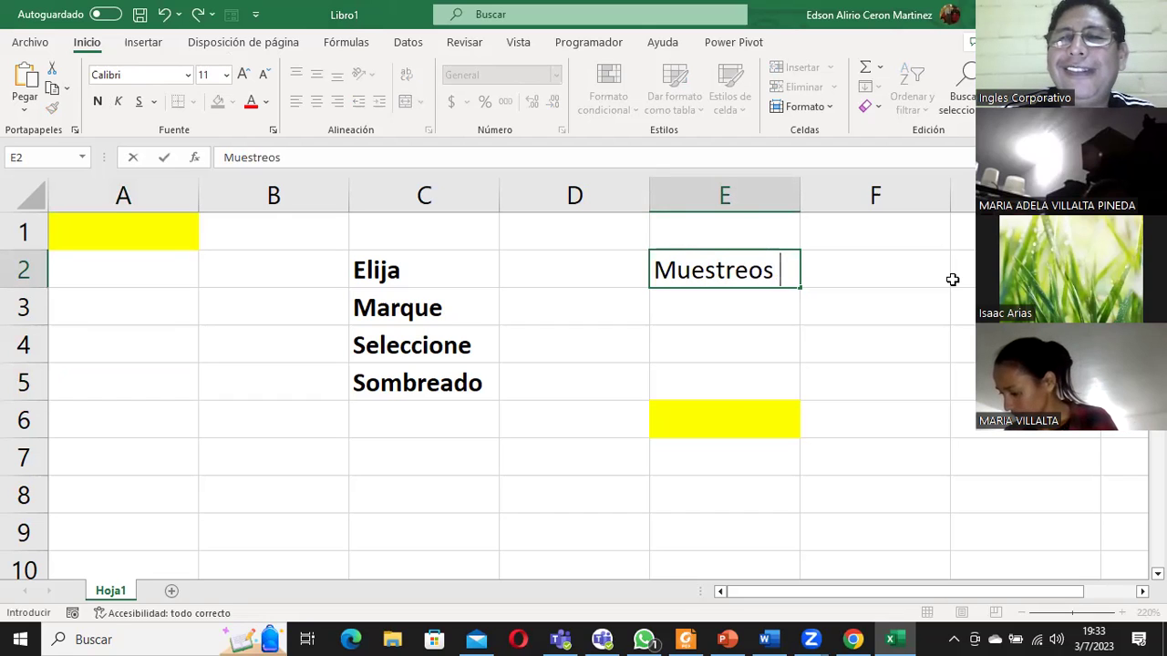
pyautogui.write('de')
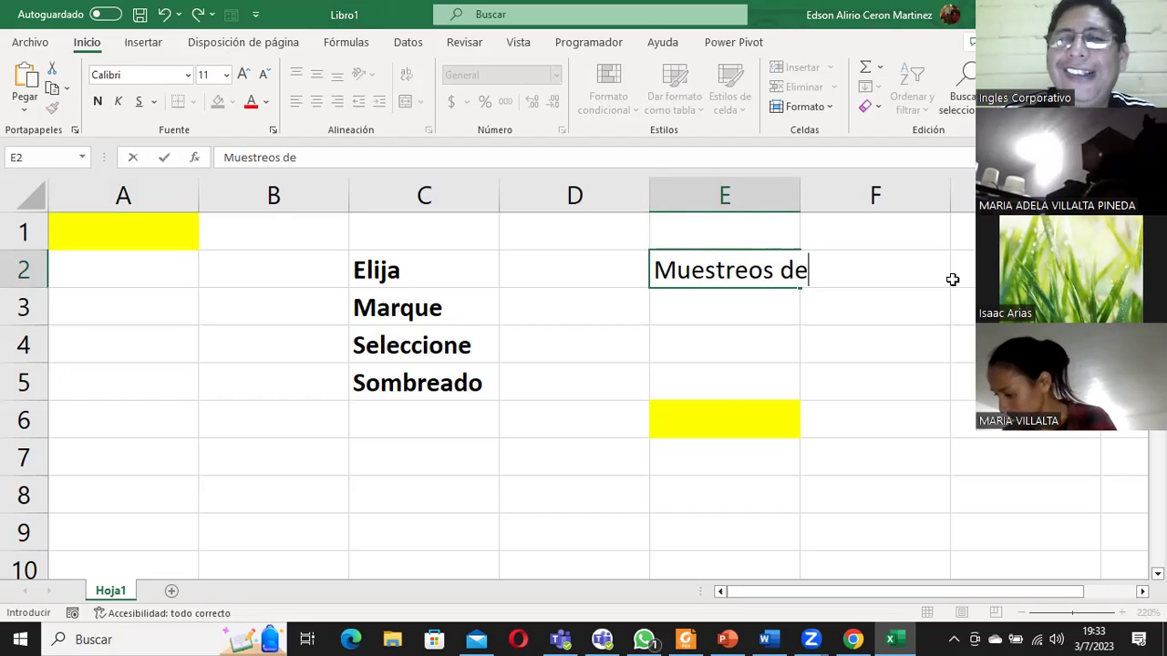
pyautogui.write(' peso')
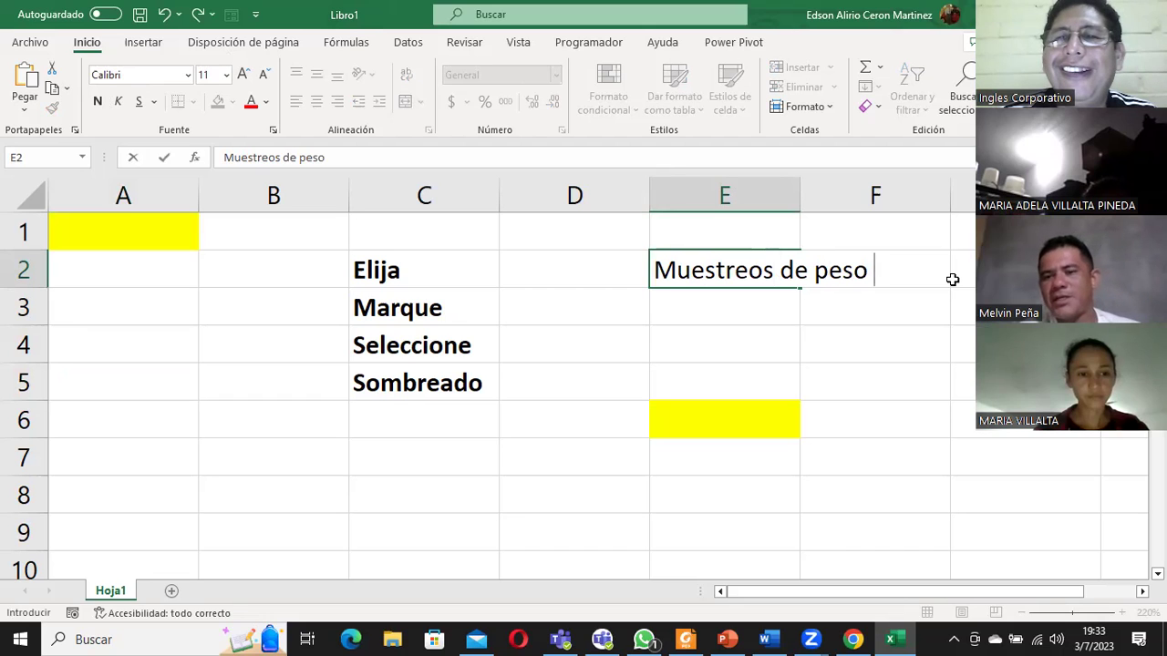
pyautogui.write('2023')
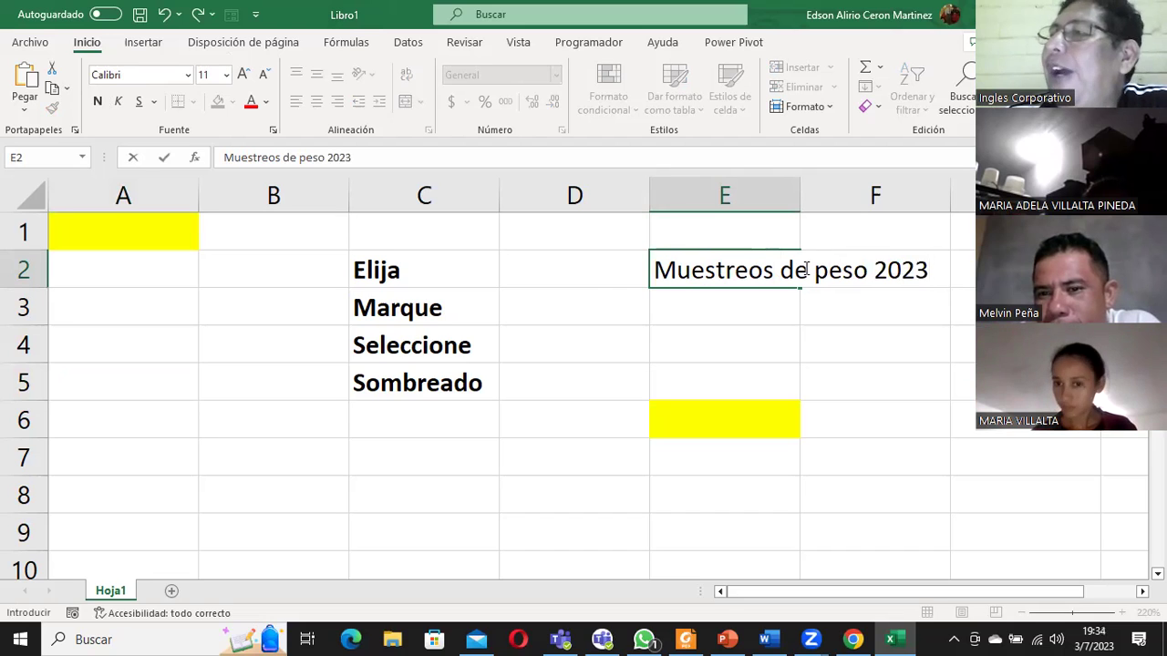
# Review the words Muestreos, peso and 2023 in E2, then confirm the heading by moving to E3.
pyautogui.click(680, 271)
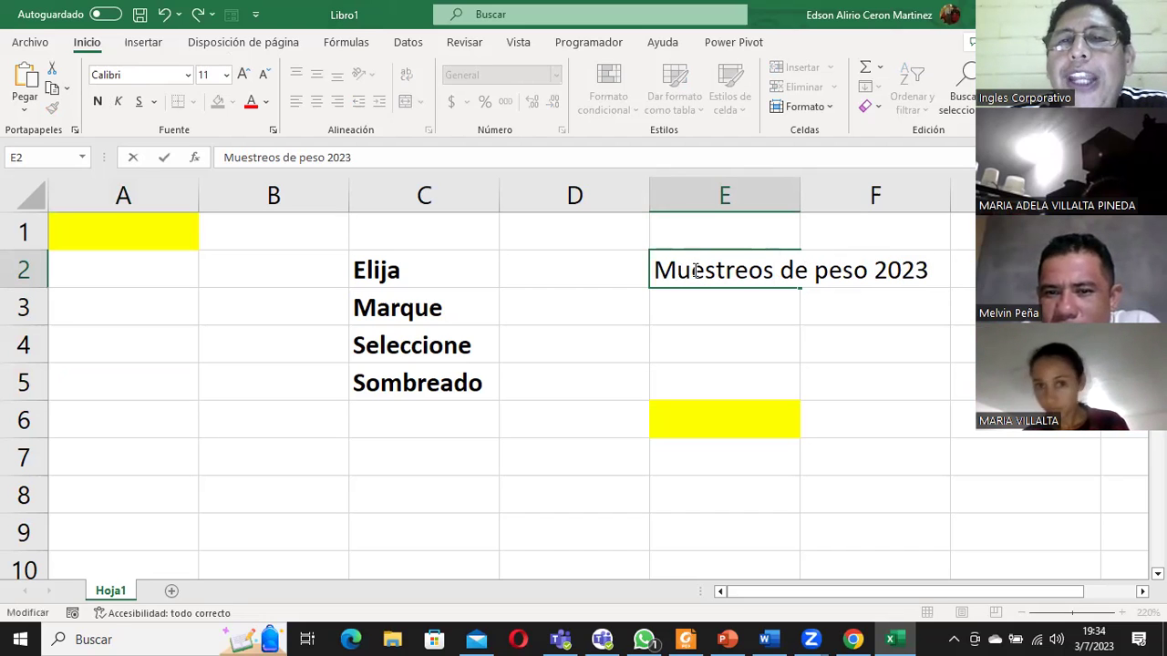
pyautogui.click(718, 269)
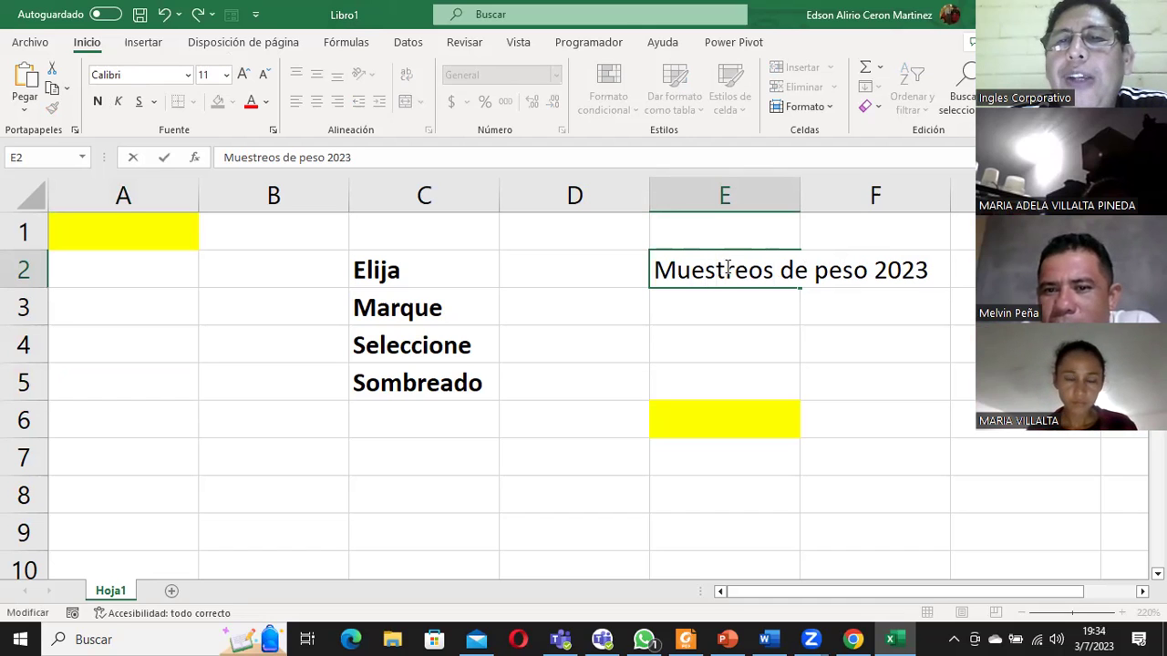
pyautogui.click(739, 271)
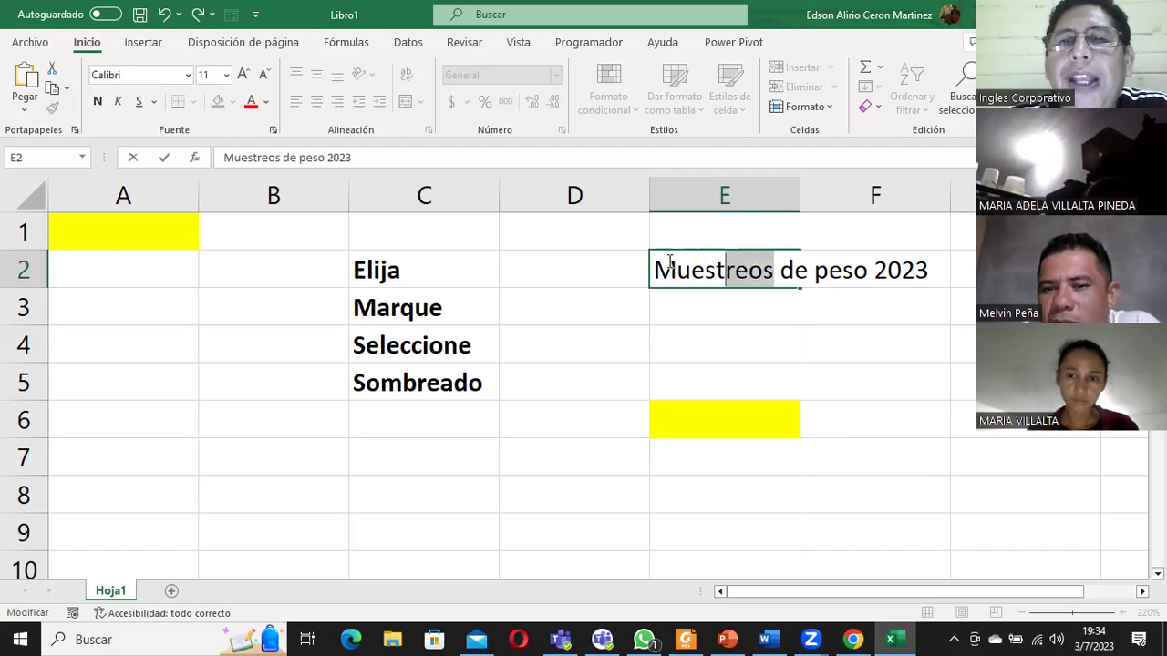
pyautogui.moveTo(773, 271); pyautogui.dragTo(656, 271)
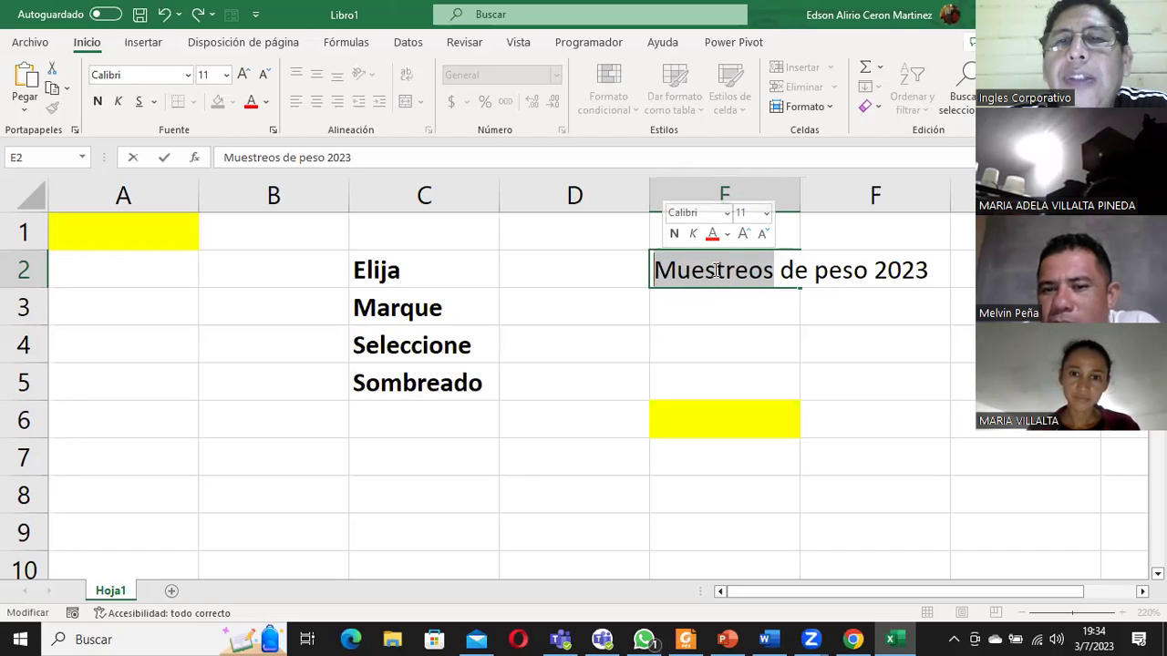
pyautogui.click(776, 270)
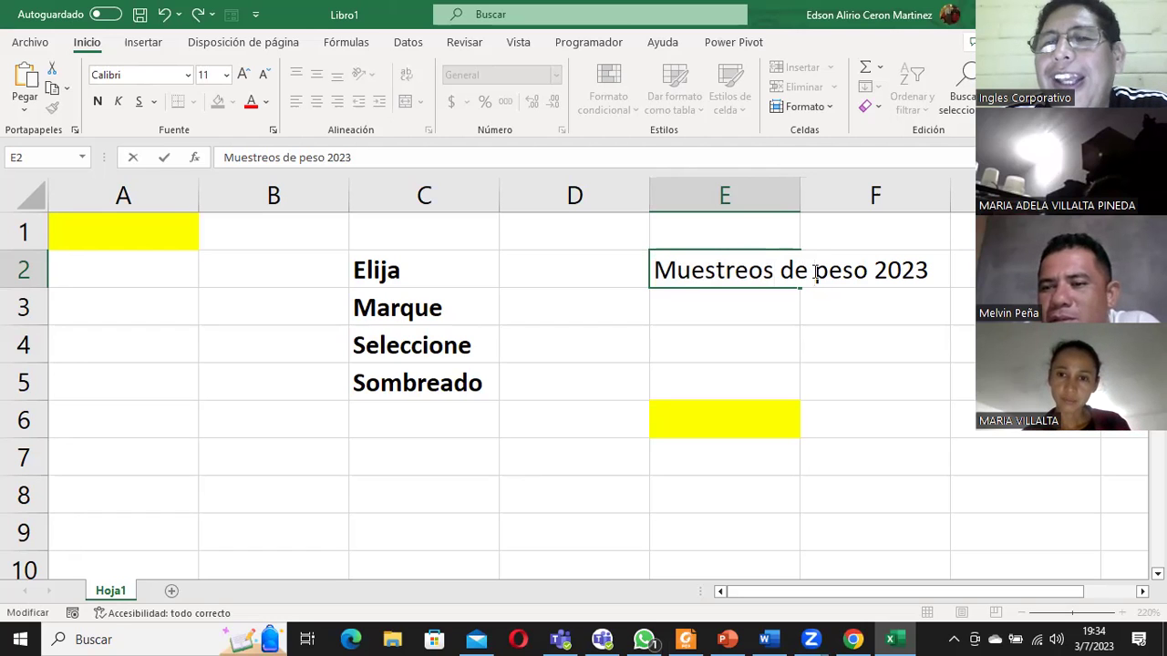
pyautogui.moveTo(815, 272); pyautogui.dragTo(866, 272)
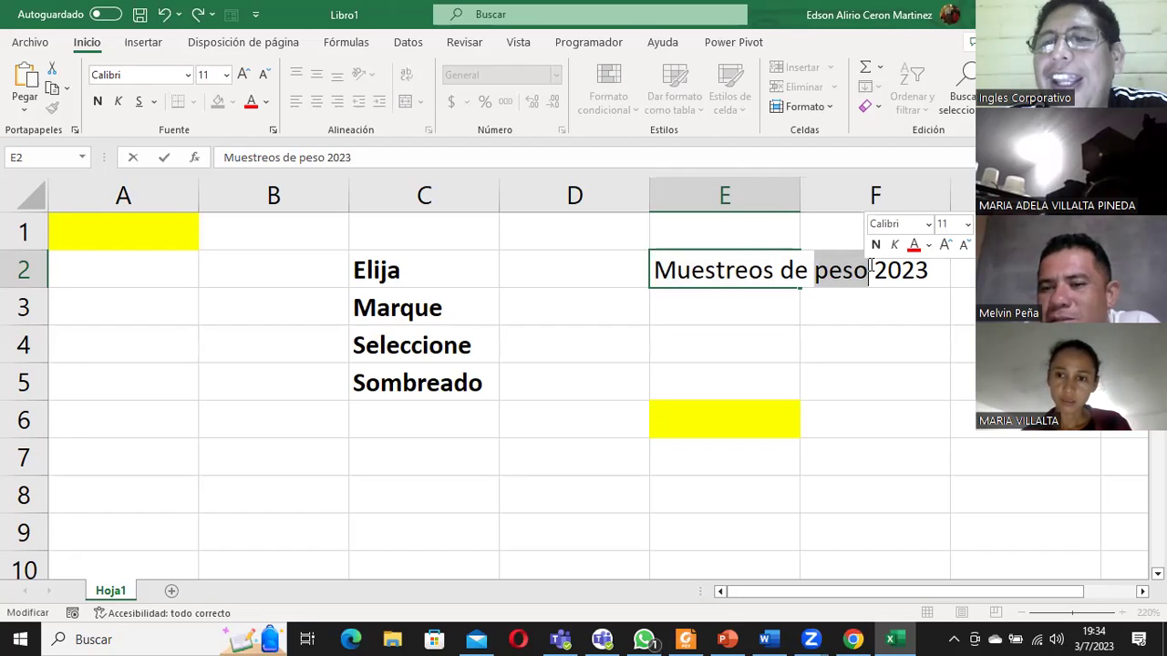
pyautogui.click(871, 266)
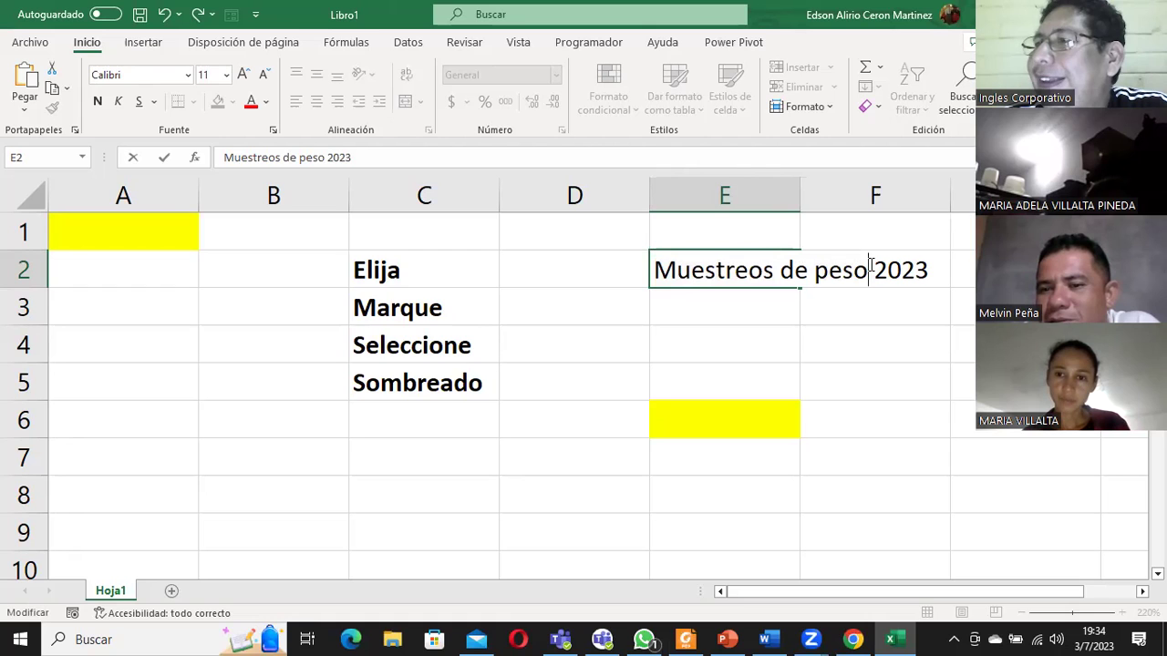
pyautogui.moveTo(869, 270); pyautogui.dragTo(928, 270)
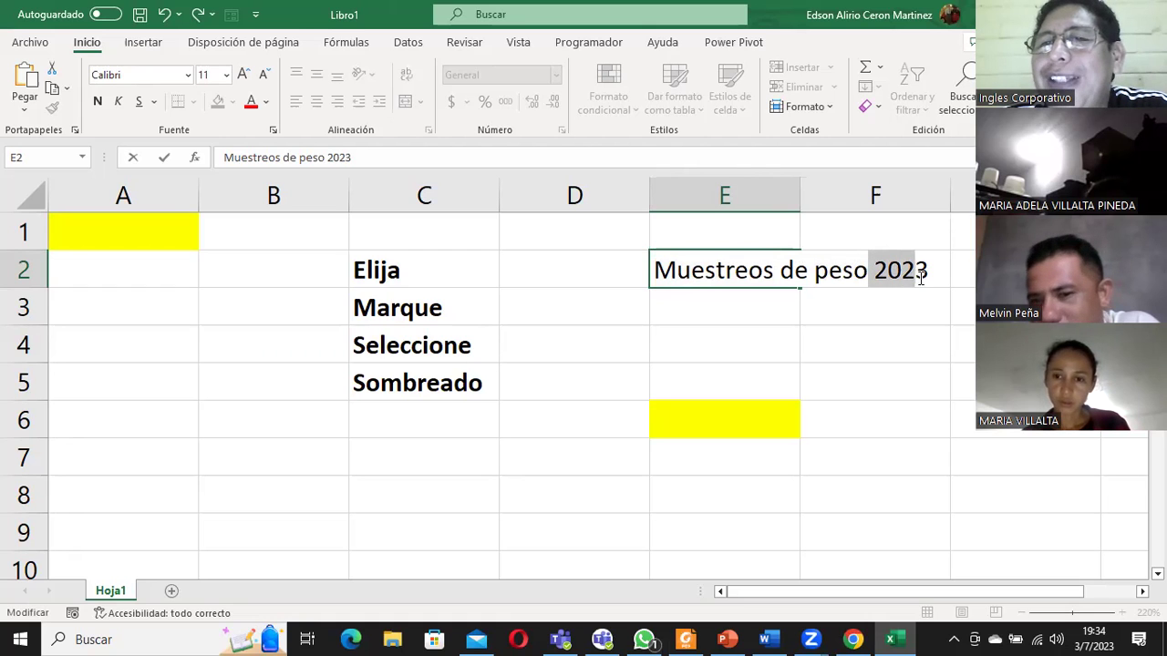
pyautogui.click(734, 304)
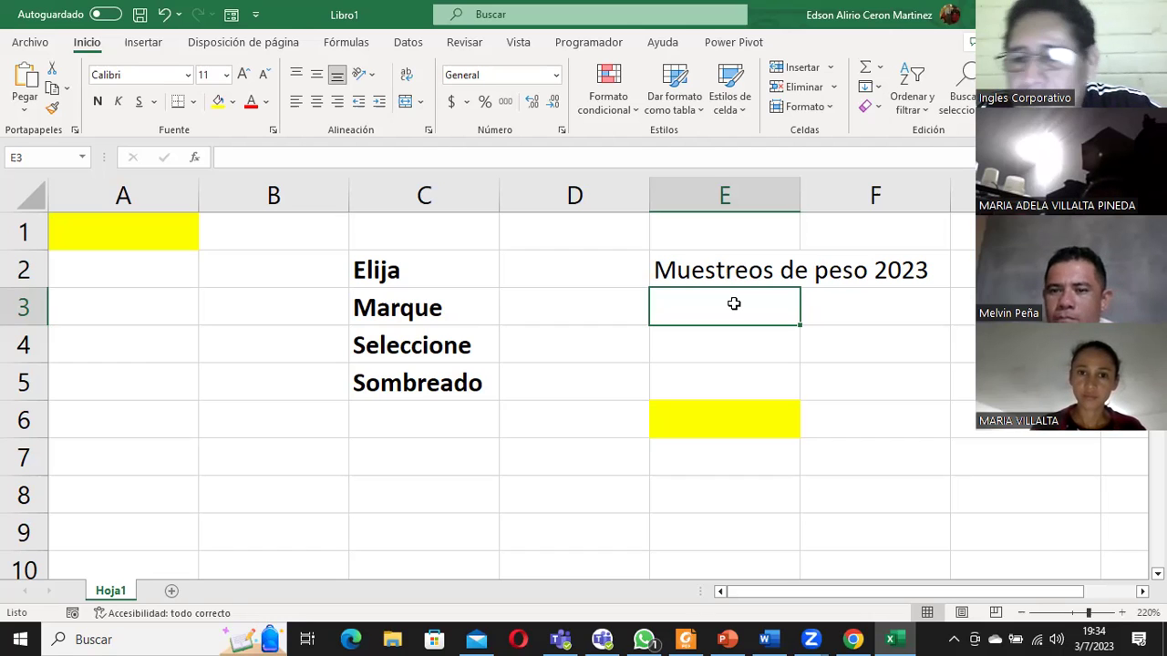
# Replace 272 in E3 with the note '8 caracteres para el nombre'.
pyautogui.write('26')
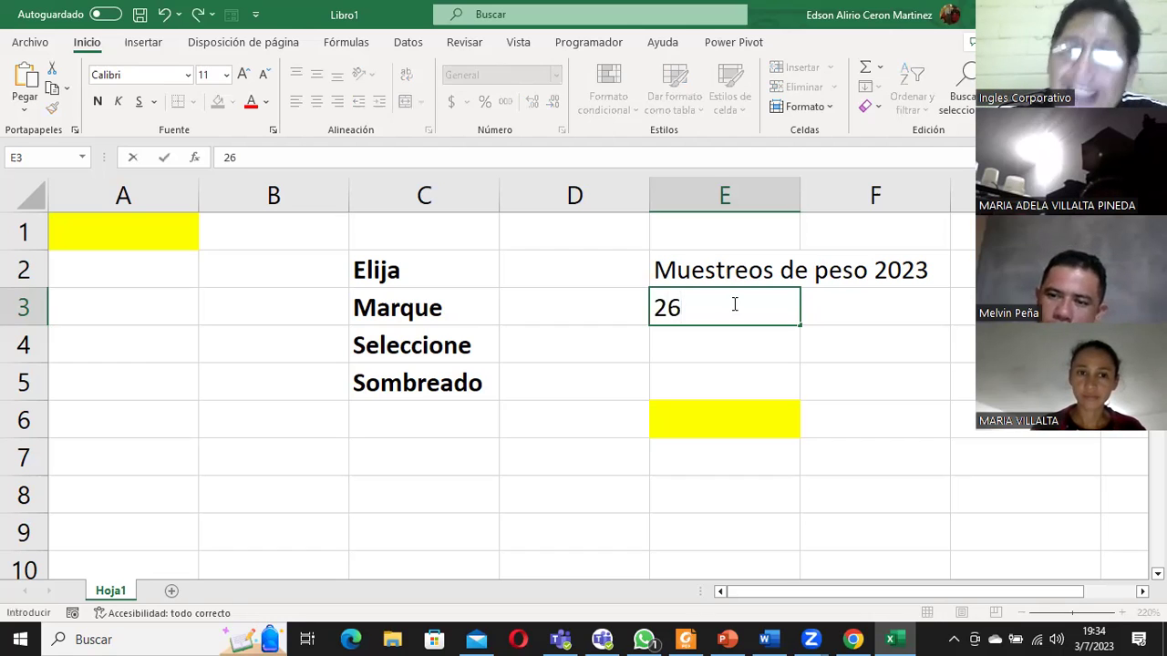
pyautogui.press('BackSpace')
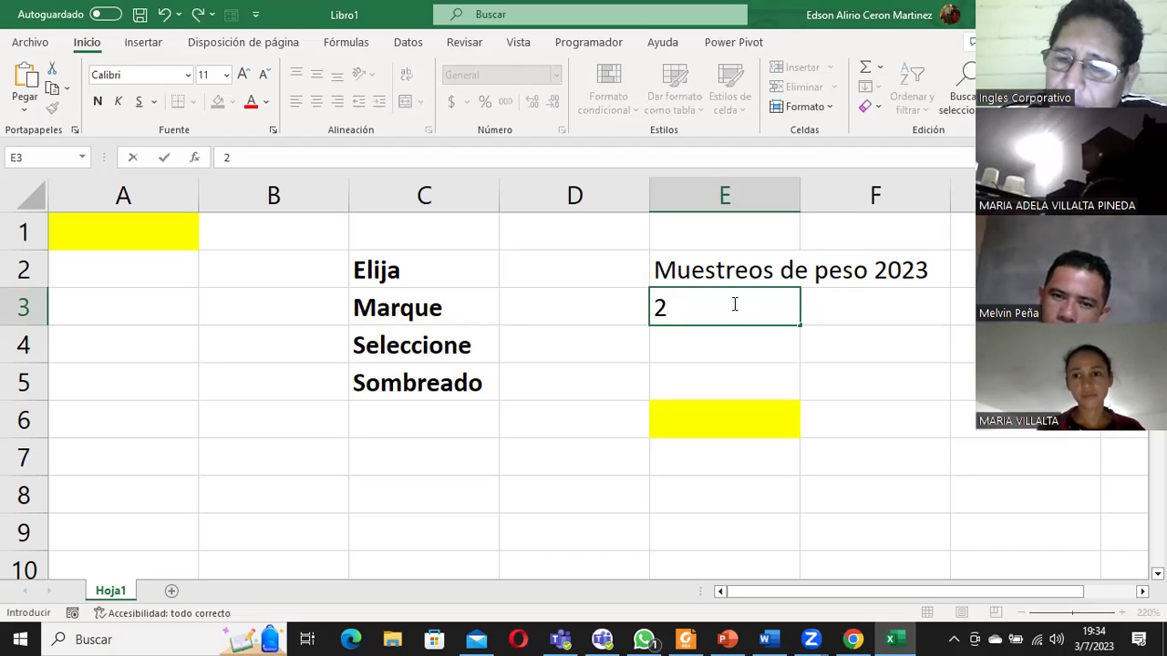
pyautogui.write('72')
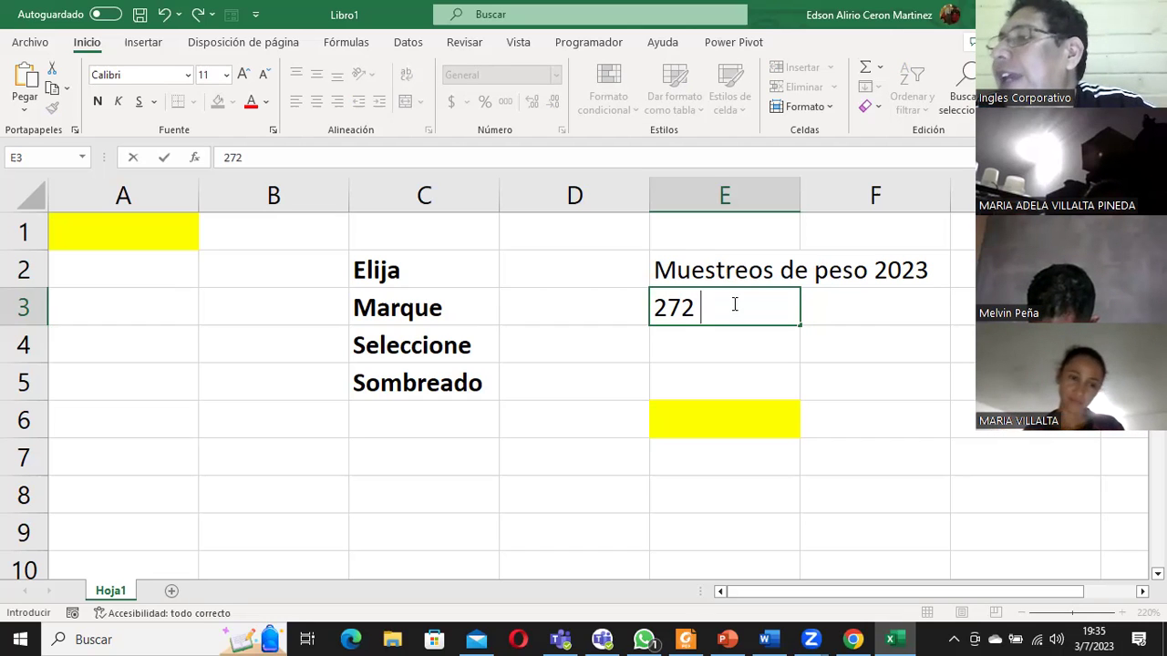
pyautogui.press('BackSpace')
pyautogui.press('BackSpace')
pyautogui.press('BackSpace')
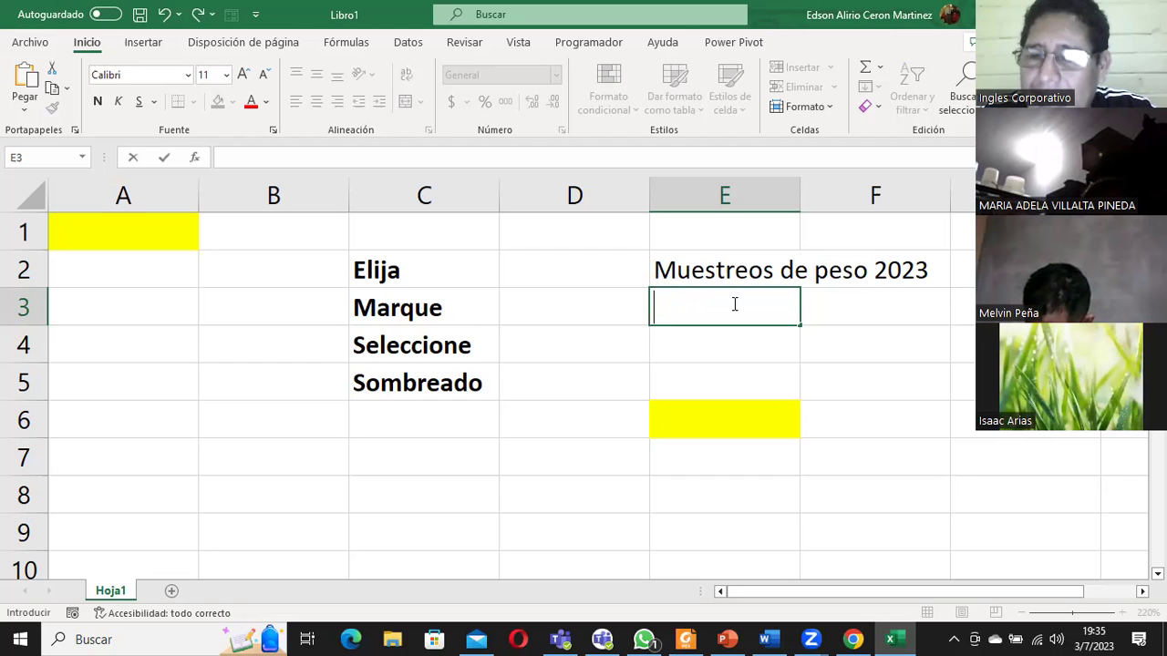
pyautogui.write('8')
pyautogui.write('carcaer')
pyautogui.press('BackSpace')
pyautogui.press('BackSpace')
pyautogui.press('BackSpace')
pyautogui.press('BackSpace')
pyautogui.write('acteres para el n')
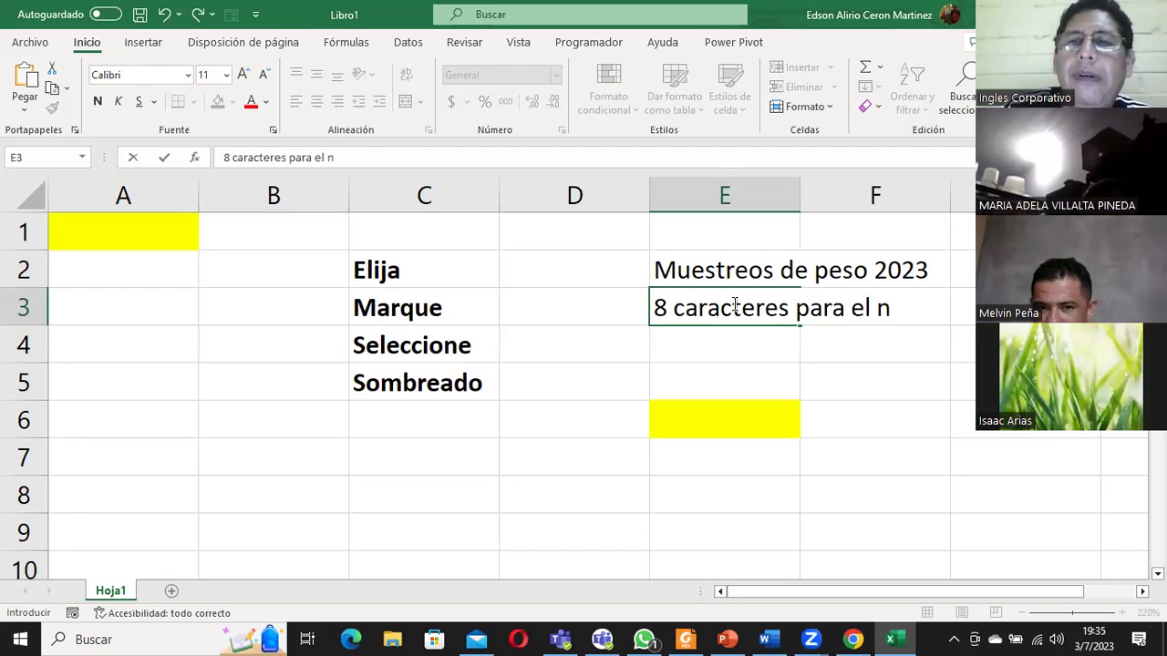
pyautogui.write('ombre')
pyautogui.press('Return')
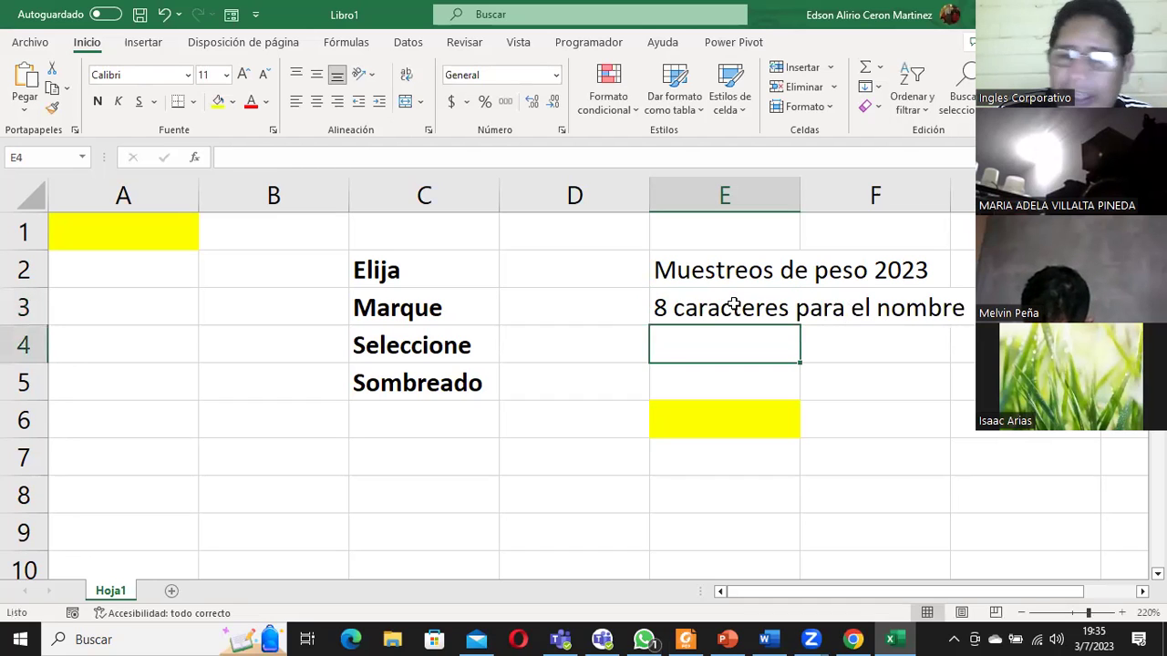
# Enter '3 caracteres para la extension' in E4, then select cell B3.
pyautogui.write('3 carácter')
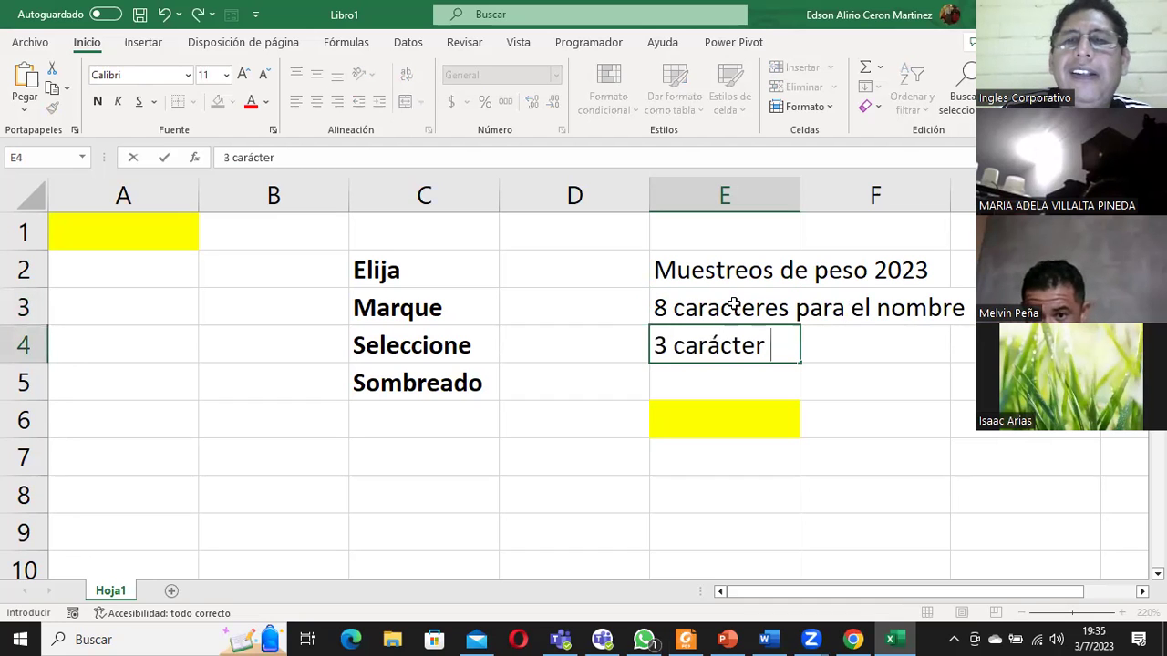
pyautogui.press('BackSpace')
pyautogui.press('BackSpace')
pyautogui.press('BackSpace')
pyautogui.press('BackSpace')
pyautogui.press('BackSpace')
pyautogui.write('acteres p')
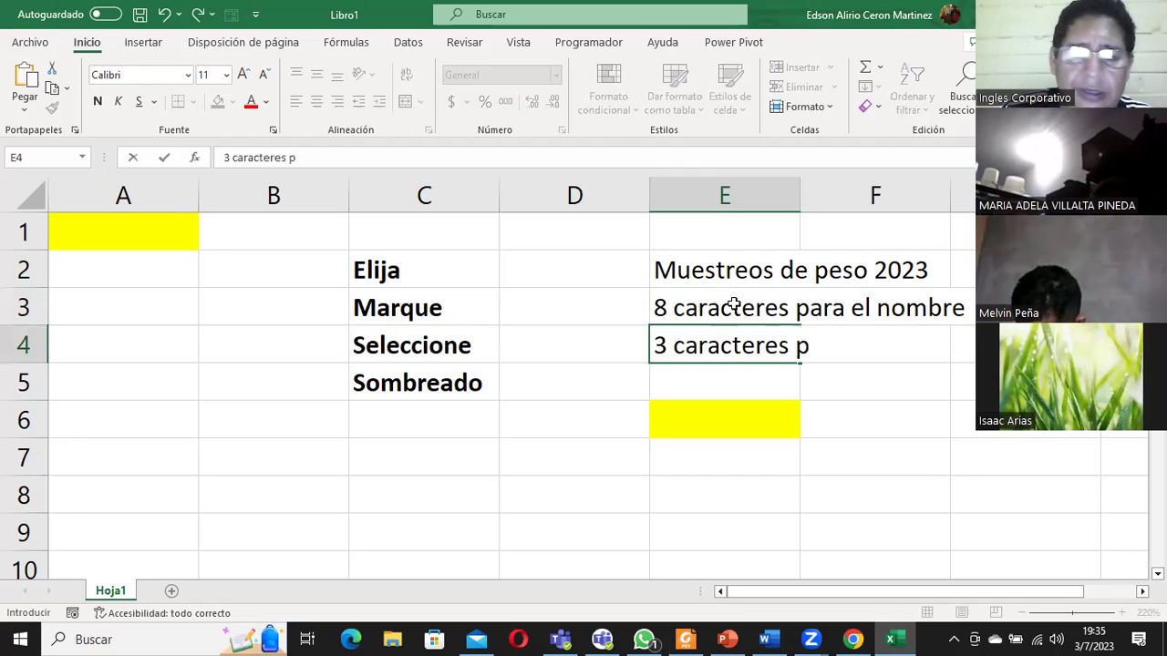
pyautogui.write('ara la extension')
pyautogui.press('Return')
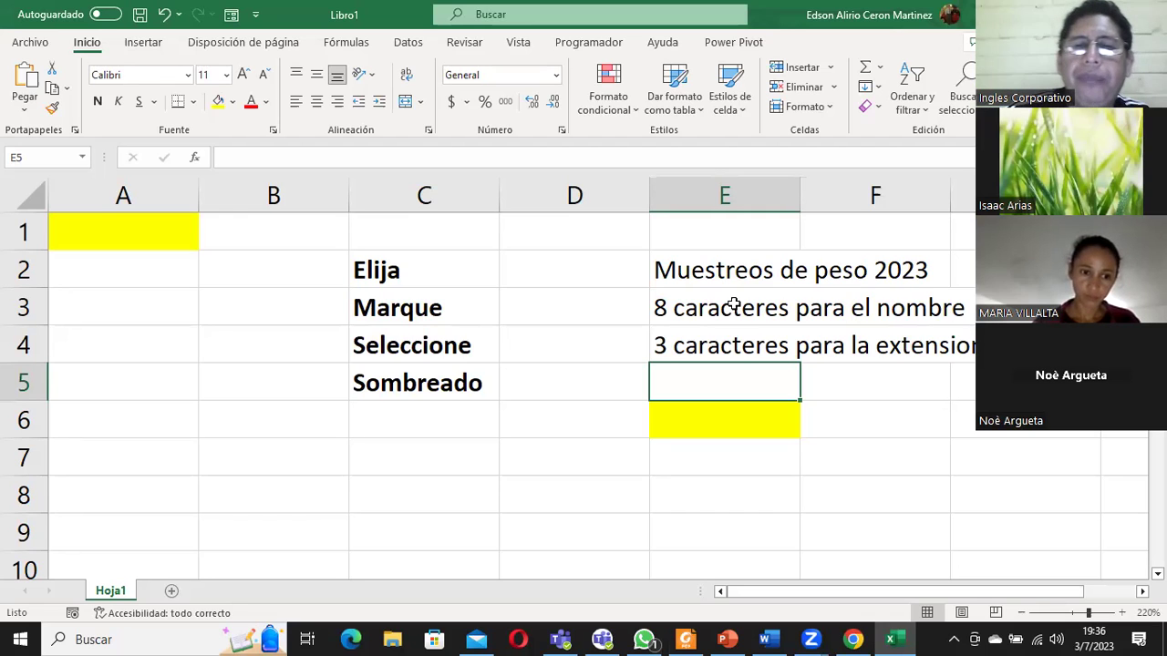
pyautogui.click(325, 319)
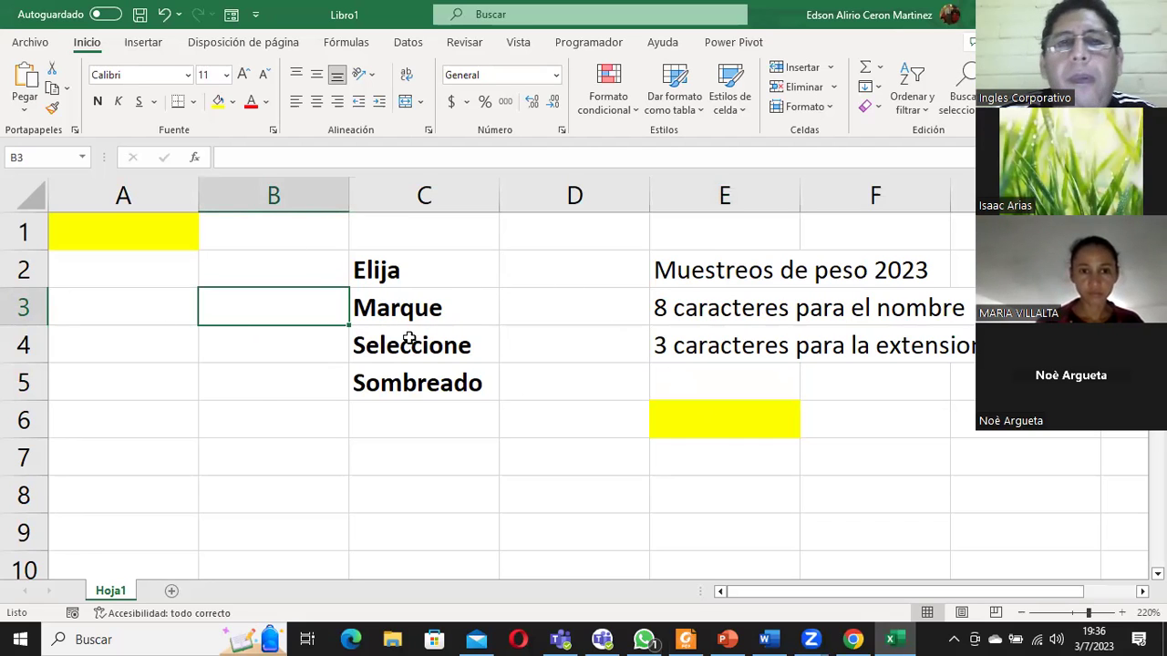
pyautogui.click(405, 273)
pyautogui.click(307, 412)
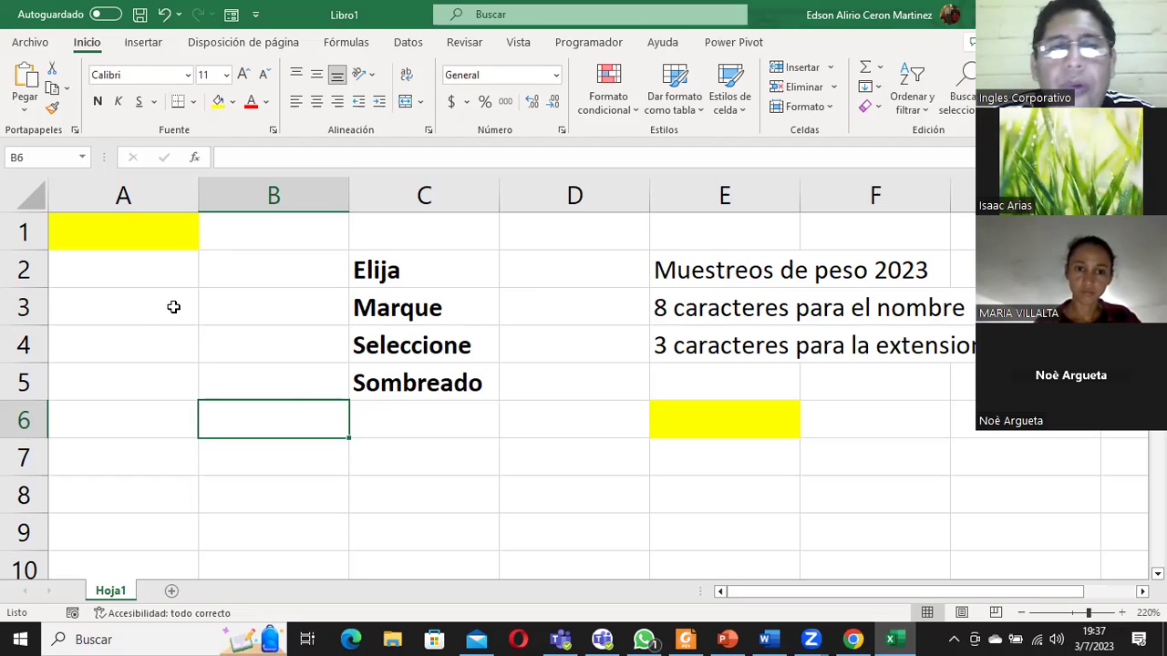
# Open the Archivo start page, then return to the worksheet.
pyautogui.click(33, 43)
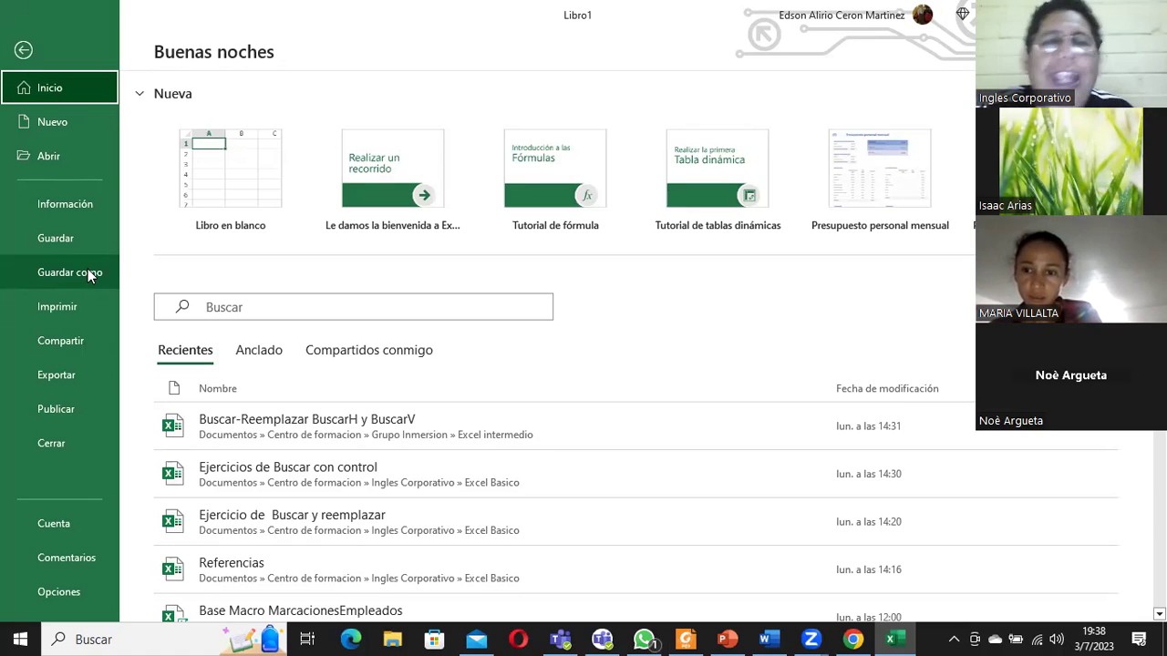
pyautogui.click(25, 51)
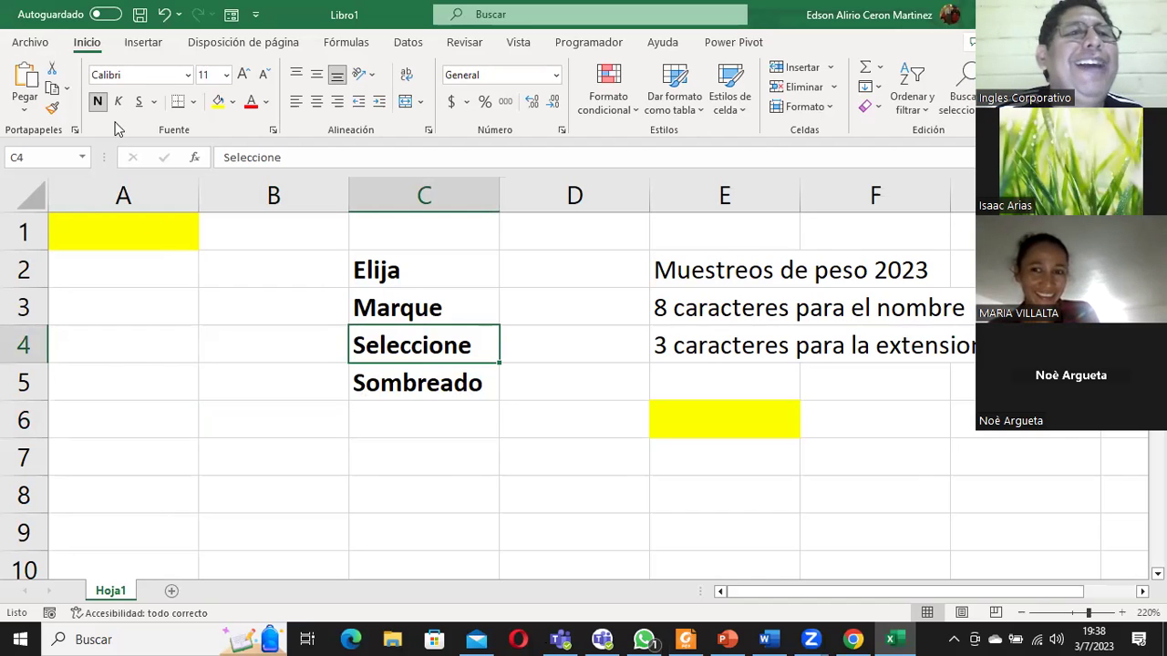
# Create a new blank workbook and fill cells C5, G5 and J10 yellow.
pyautogui.click(31, 46)
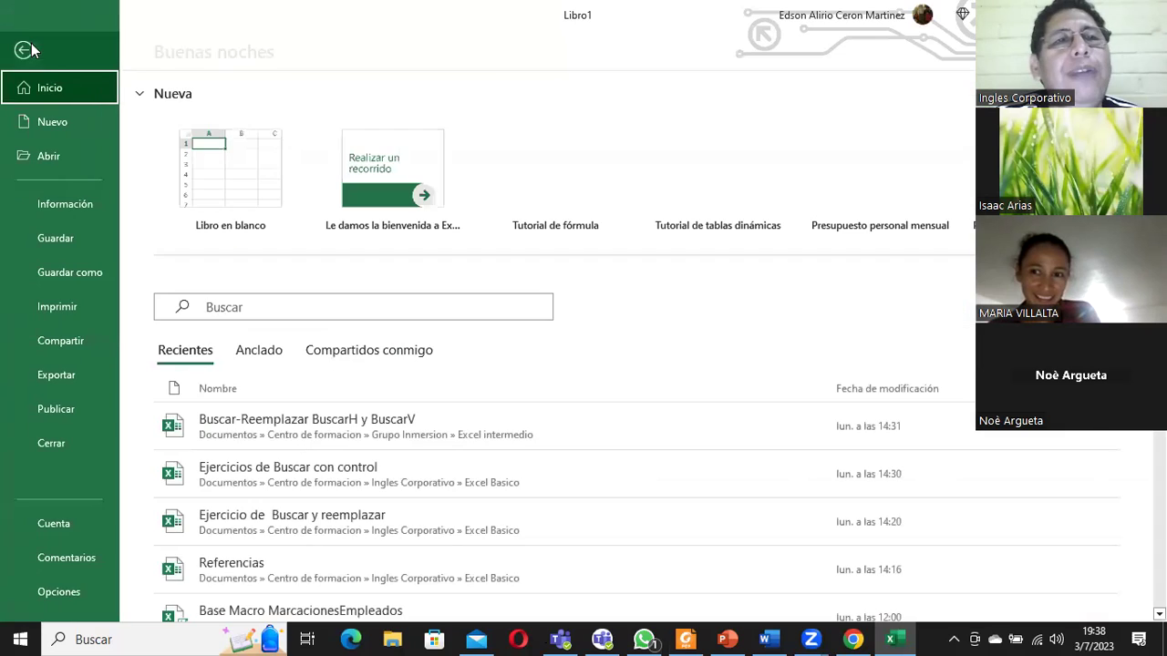
pyautogui.click(228, 156)
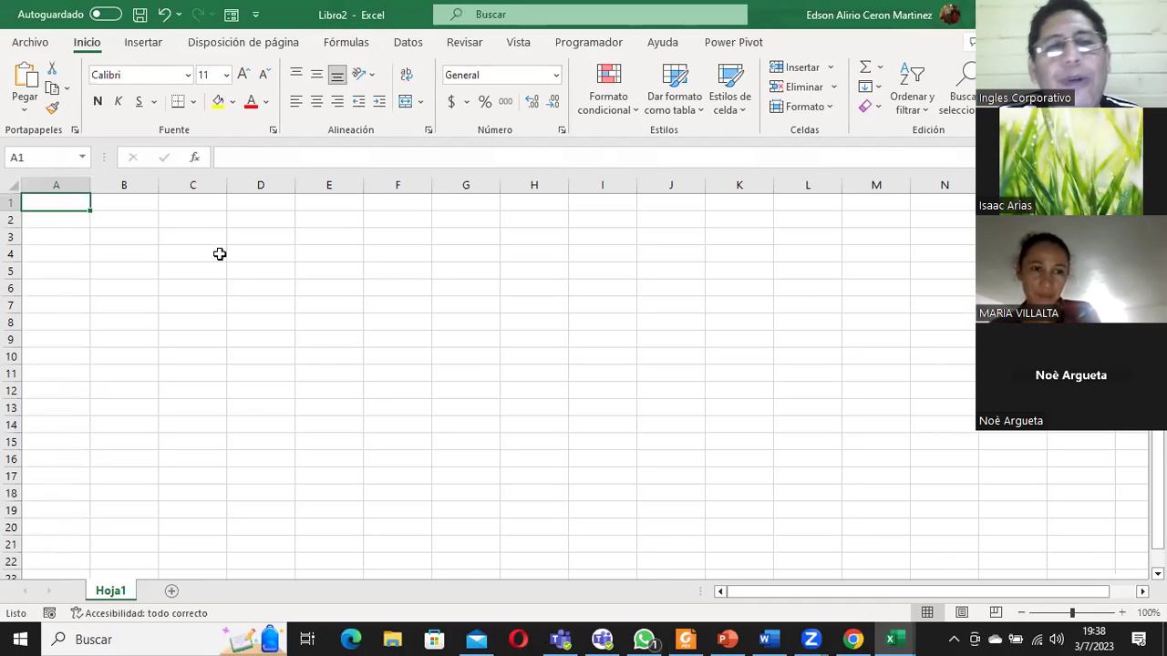
pyautogui.click(221, 270)
pyautogui.click(218, 101)
pyautogui.press('Right')
pyautogui.press('Right')
pyautogui.press('Right')
pyautogui.press('Right')
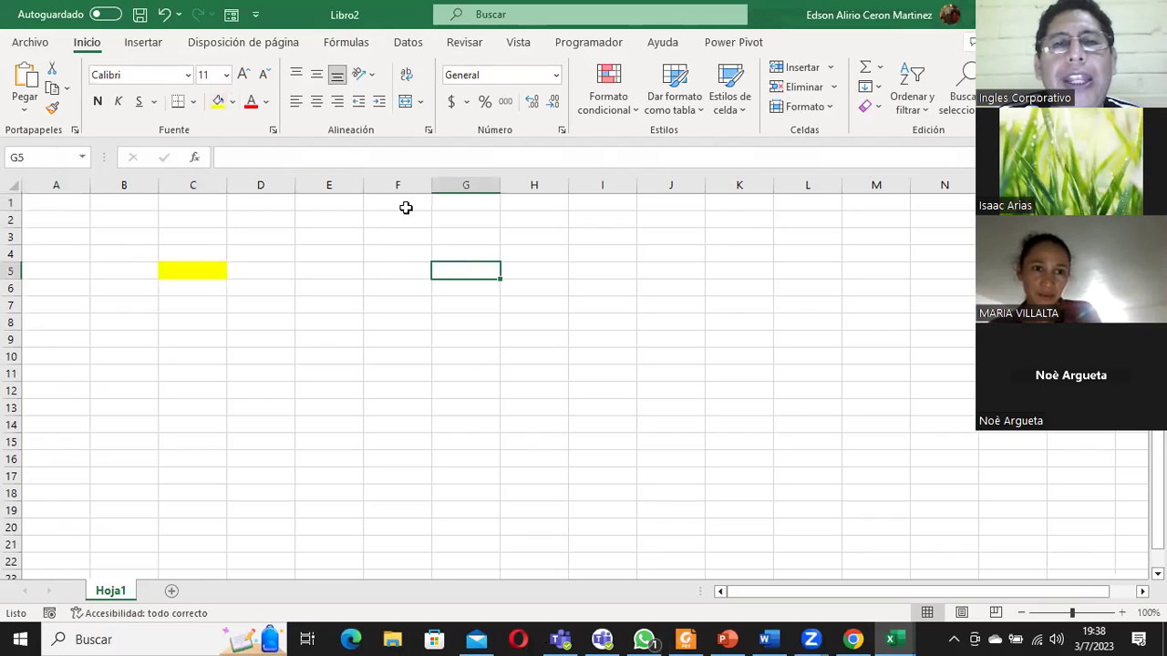
pyautogui.click(219, 103)
pyautogui.click(647, 355)
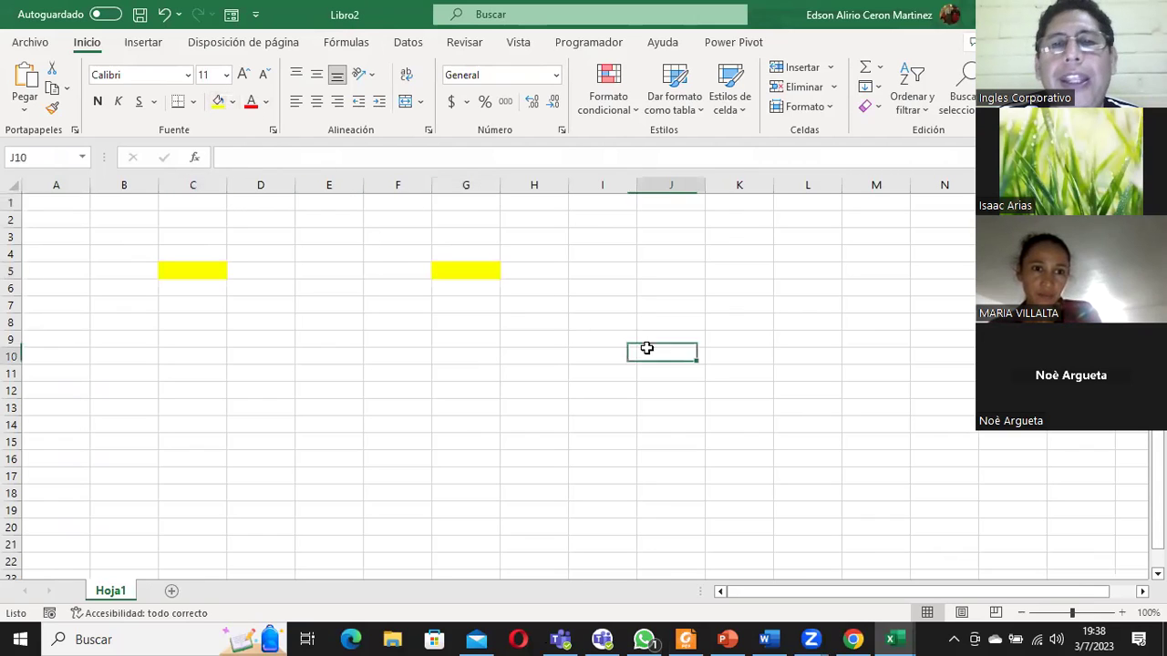
pyautogui.click(218, 102)
# List Seleccionar, Elegir, Marcar and Sombrear down cells E4:E7.
pyautogui.click(312, 254)
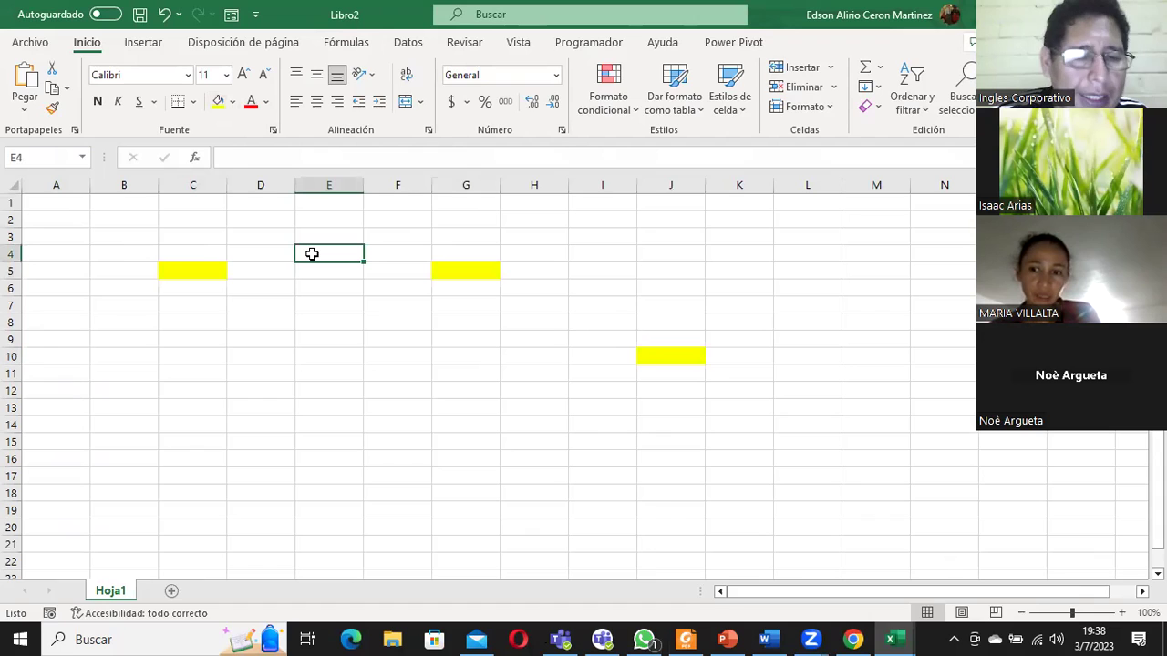
pyautogui.write('SEleccionar')
pyautogui.press('Return')
pyautogui.write('Elegir')
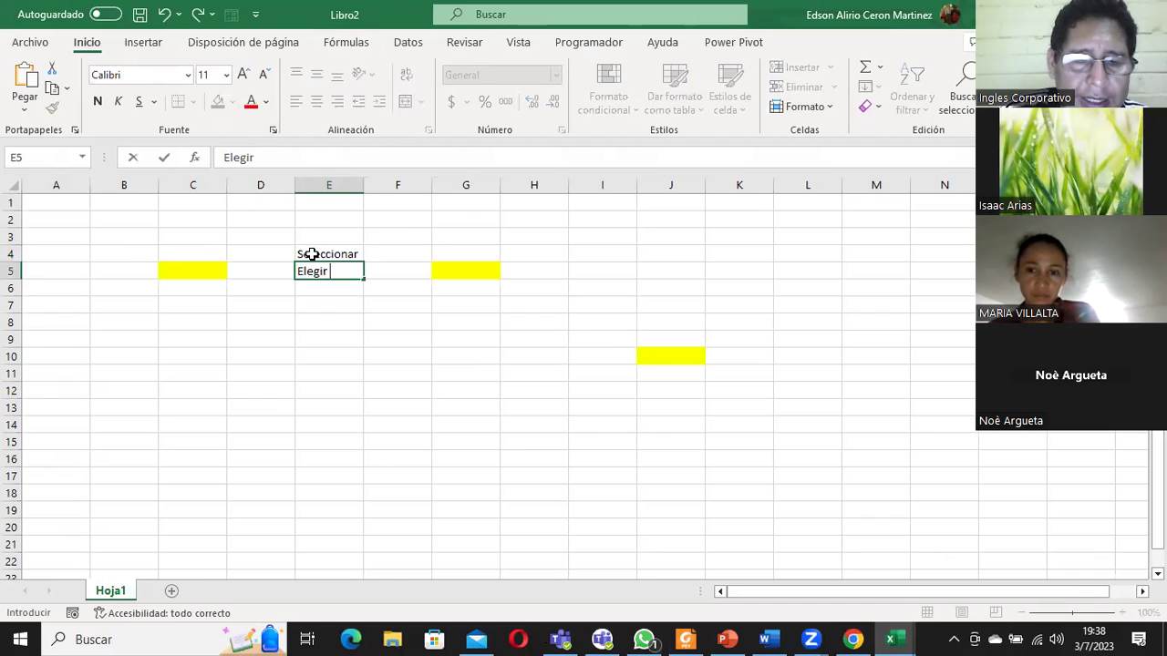
pyautogui.press('Return')
pyautogui.write('Marc')
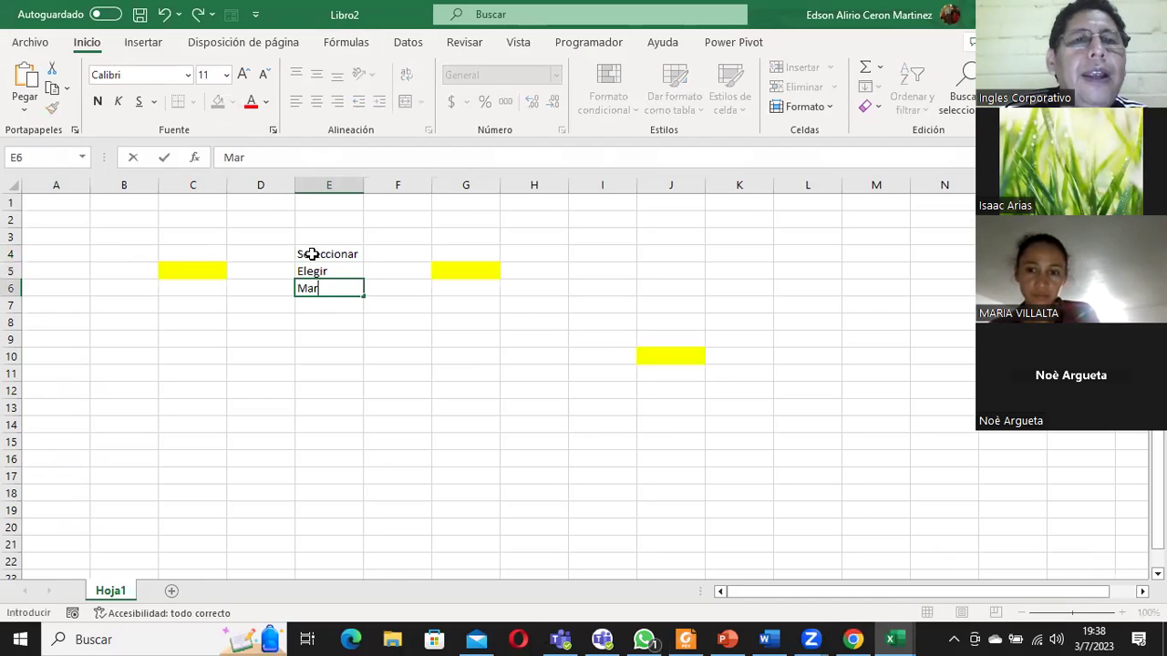
pyautogui.write('ar')
pyautogui.press('Return')
pyautogui.write('So,m')
pyautogui.press('BackSpace')
pyautogui.press('BackSpace')
pyautogui.press('BackSpace')
pyautogui.press('BackSpace')
pyautogui.press('BackSpace')
pyautogui.press('BackSpace')
pyautogui.write('mbee')
pyautogui.press('BackSpace')
pyautogui.press('BackSpace')
pyautogui.write('rear')
pyautogui.press('Return')
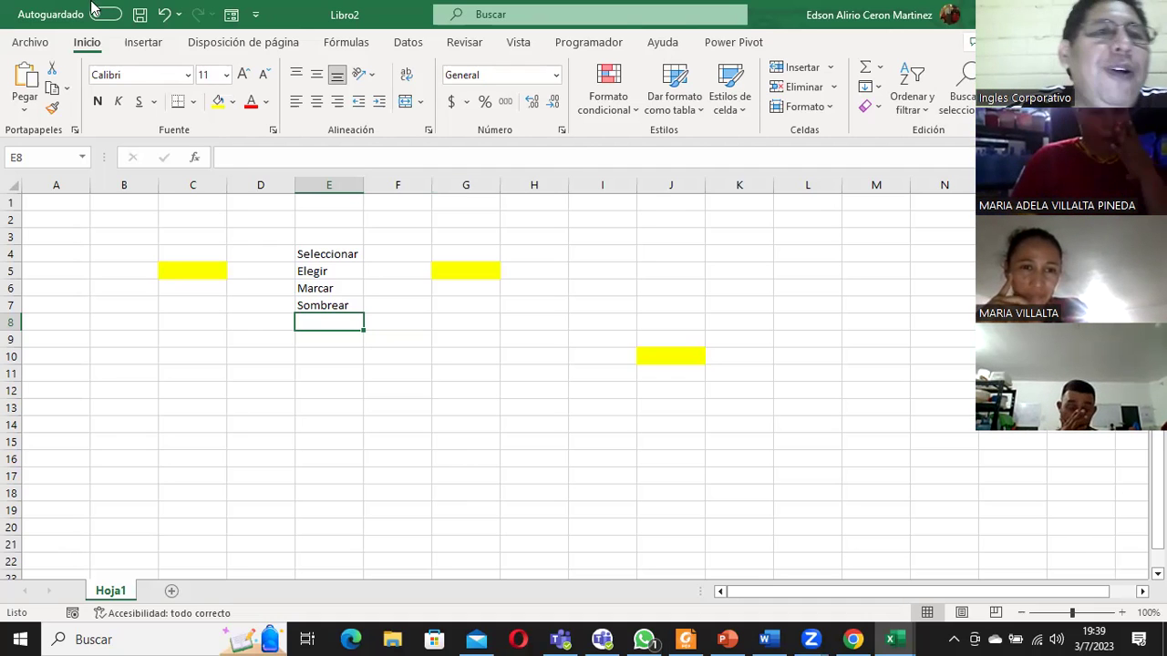
# Open the Guardar como page for Libro2 from the File menu.
pyautogui.click(30, 42)
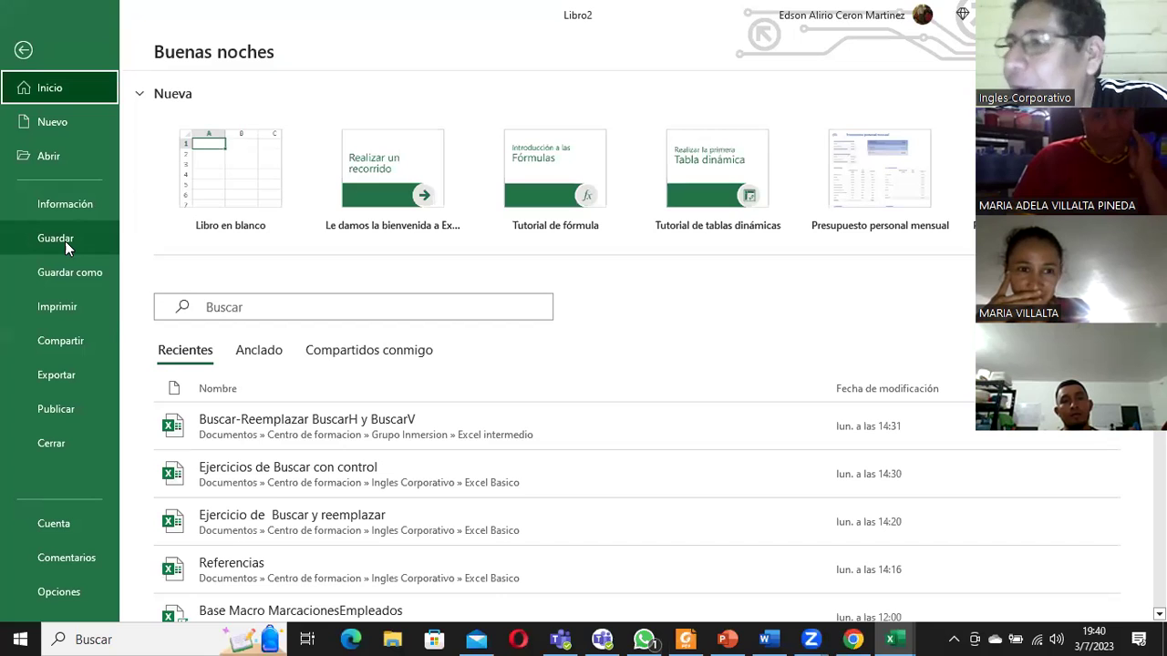
pyautogui.click(65, 241)
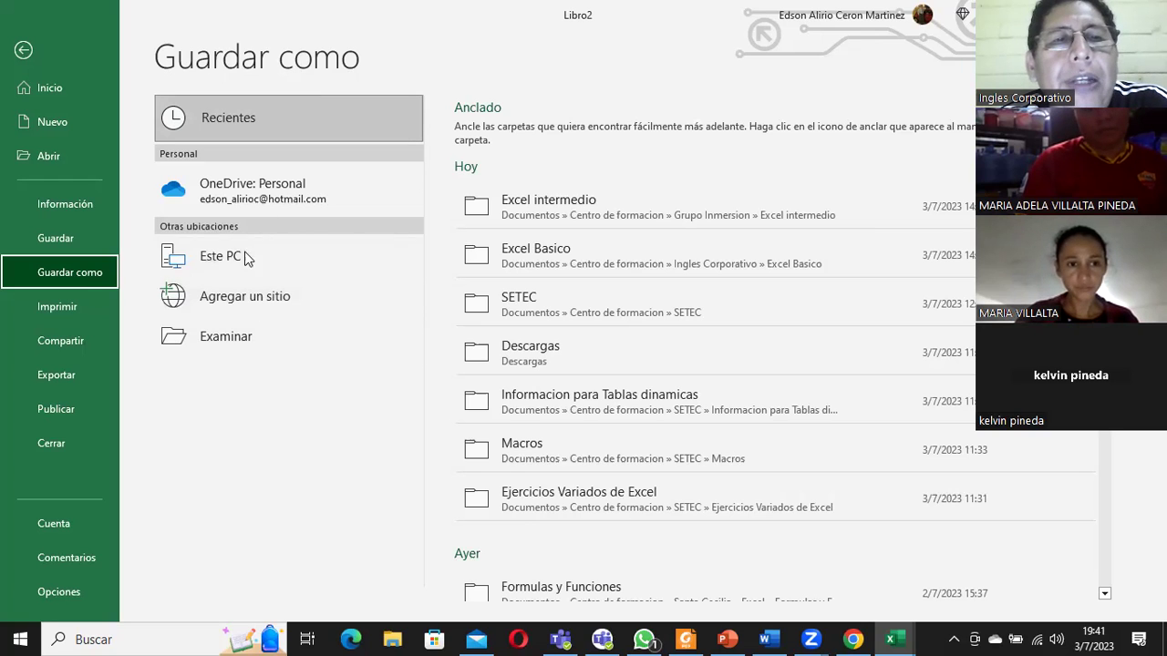
# Open the Guardar como dialog via Examinar and browse the Documentos folder list.
pyautogui.click(236, 342)
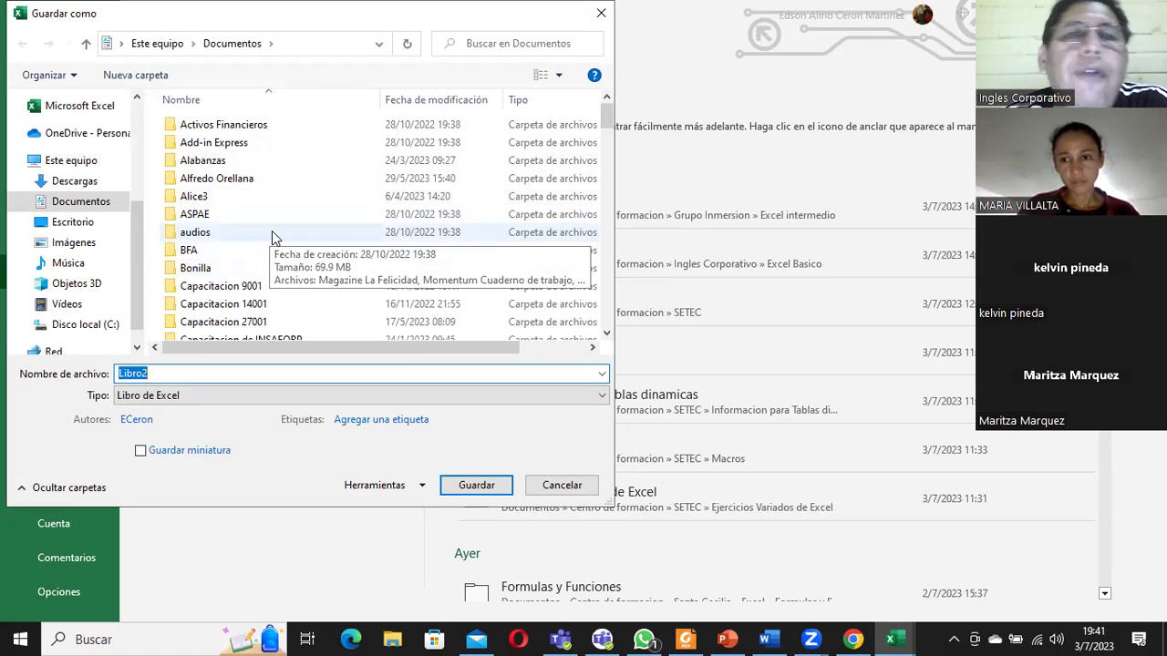
pyautogui.moveTo(613, 123); pyautogui.dragTo(603, 330)
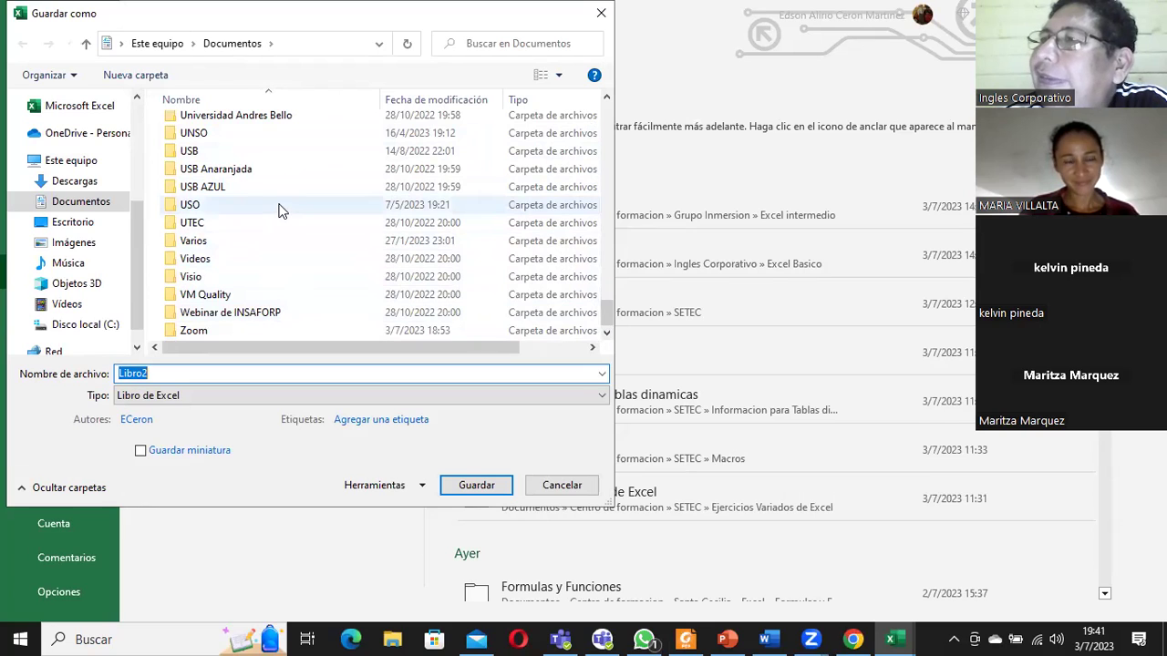
pyautogui.scroll(1, 278, 209)
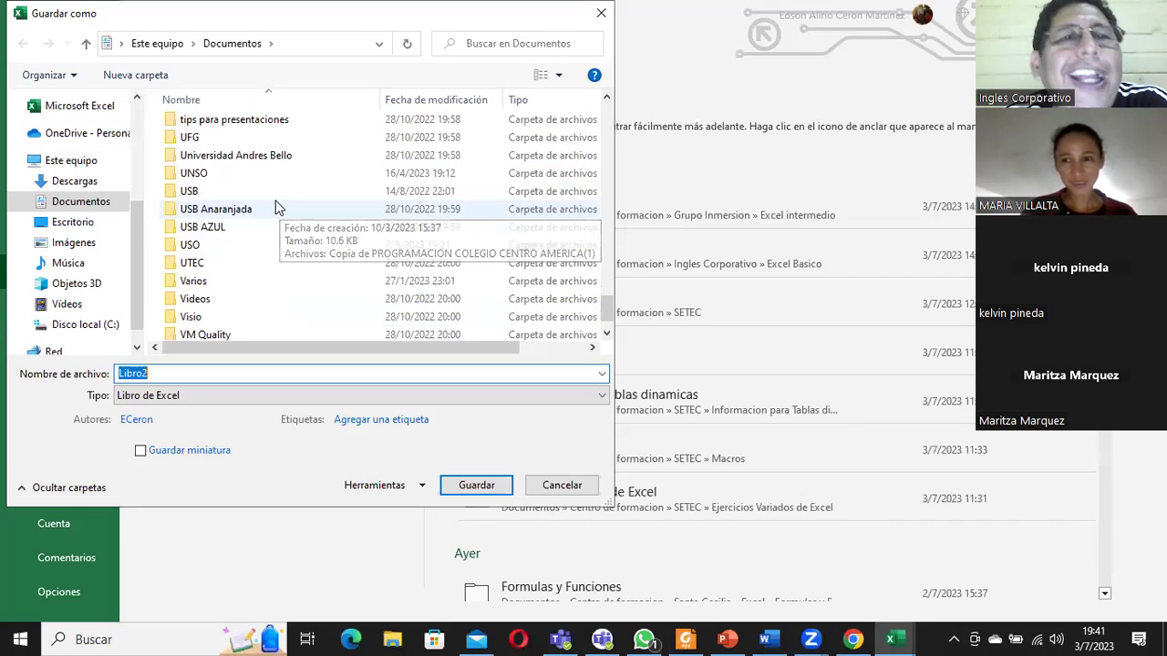
pyautogui.scroll(2, 276, 203)
pyautogui.scroll(1, 276, 197)
pyautogui.scroll(1, 275, 195)
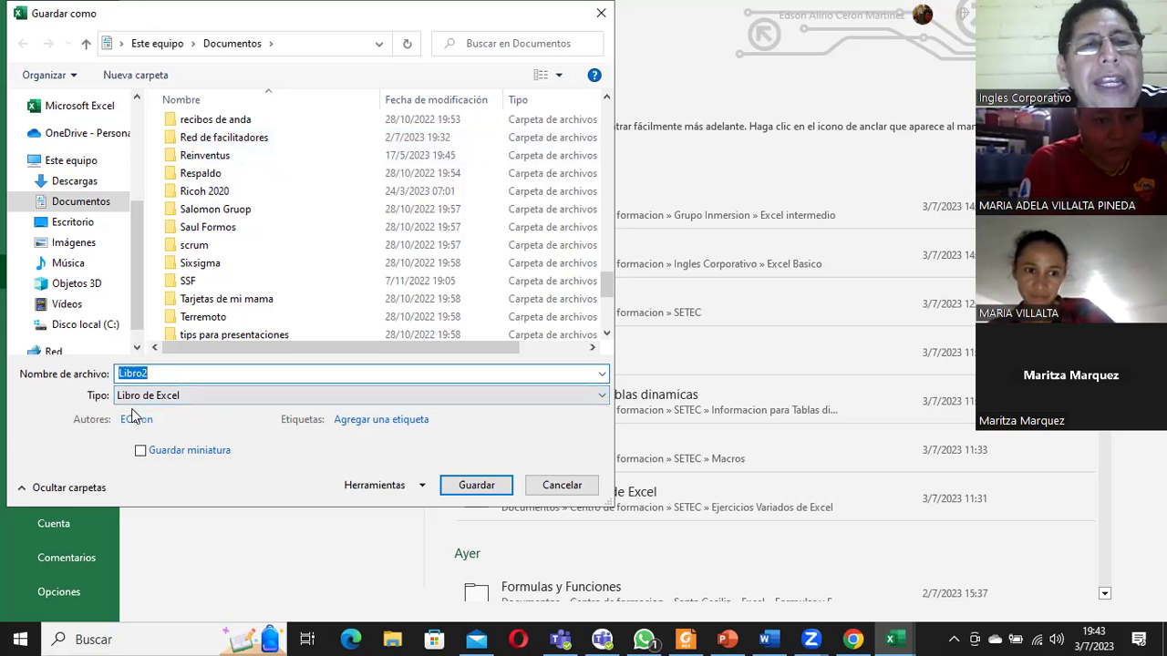
# Keep the file type as Libro de Excel and select the default name Libro2 for replacement.
pyautogui.click(222, 397)
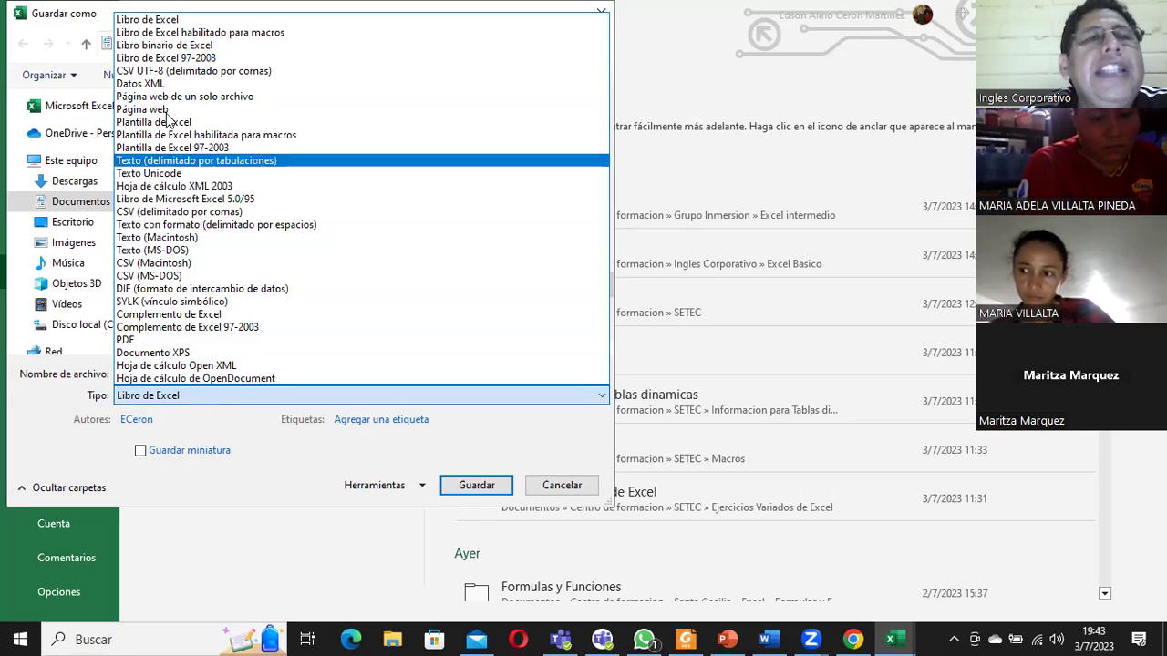
pyautogui.click(151, 22)
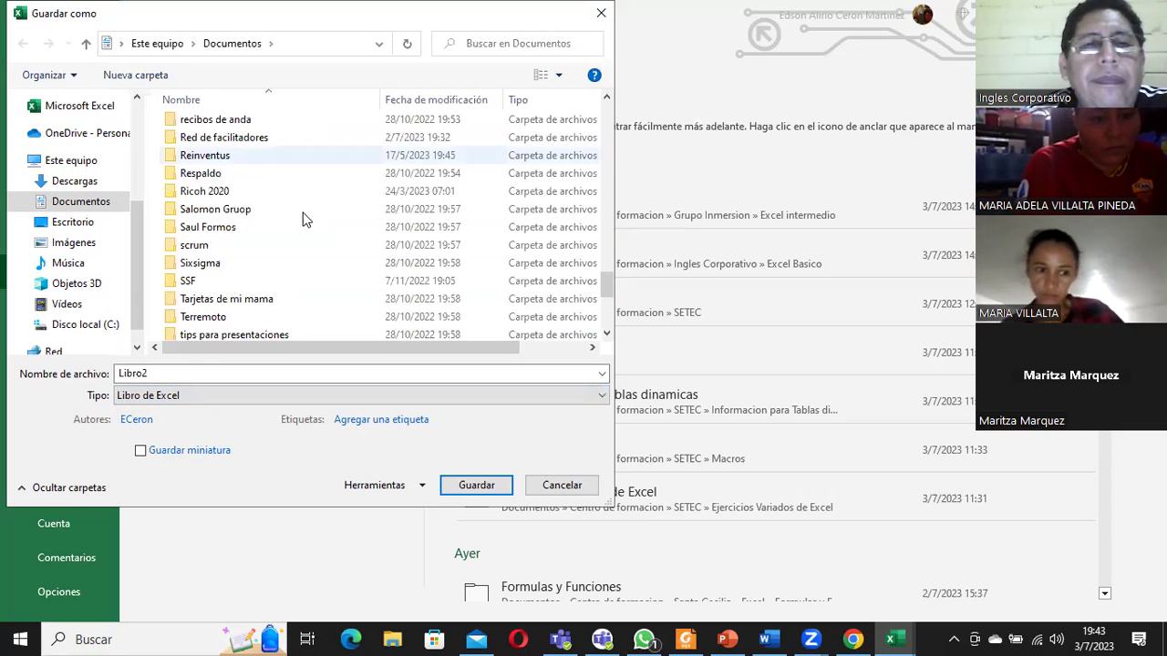
pyautogui.click(155, 372)
pyautogui.doubleClick(173, 373)
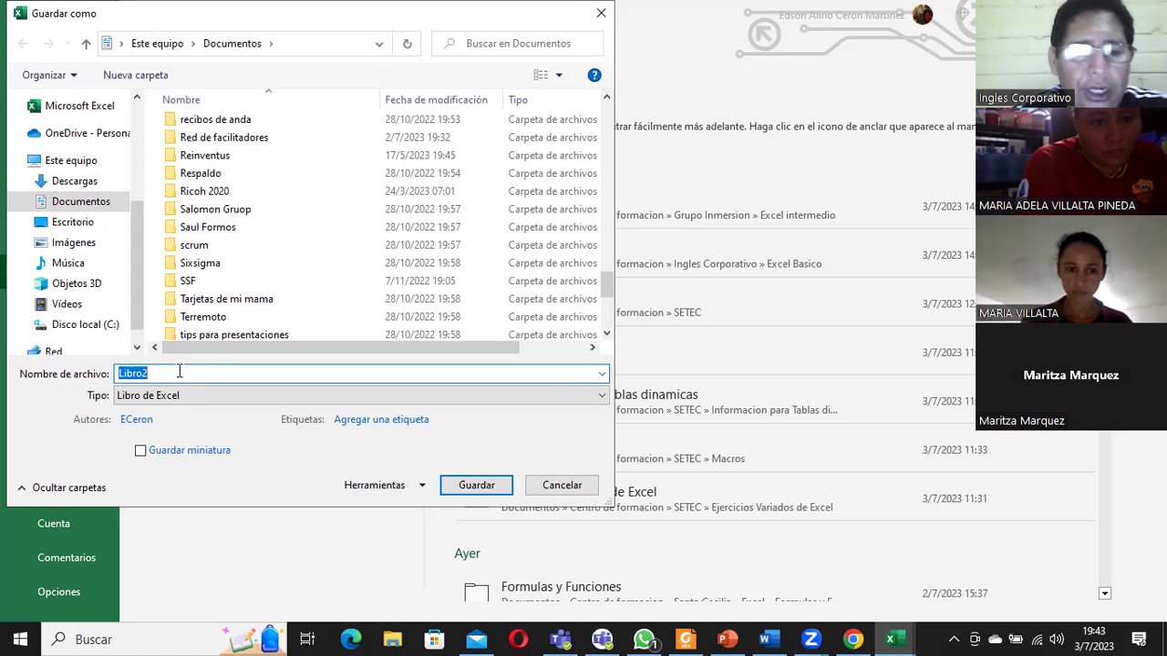
# Type the practice name 'bienvenidos a mi fiesta' in the file name box, then erase it completely.
pyautogui.write('bie')
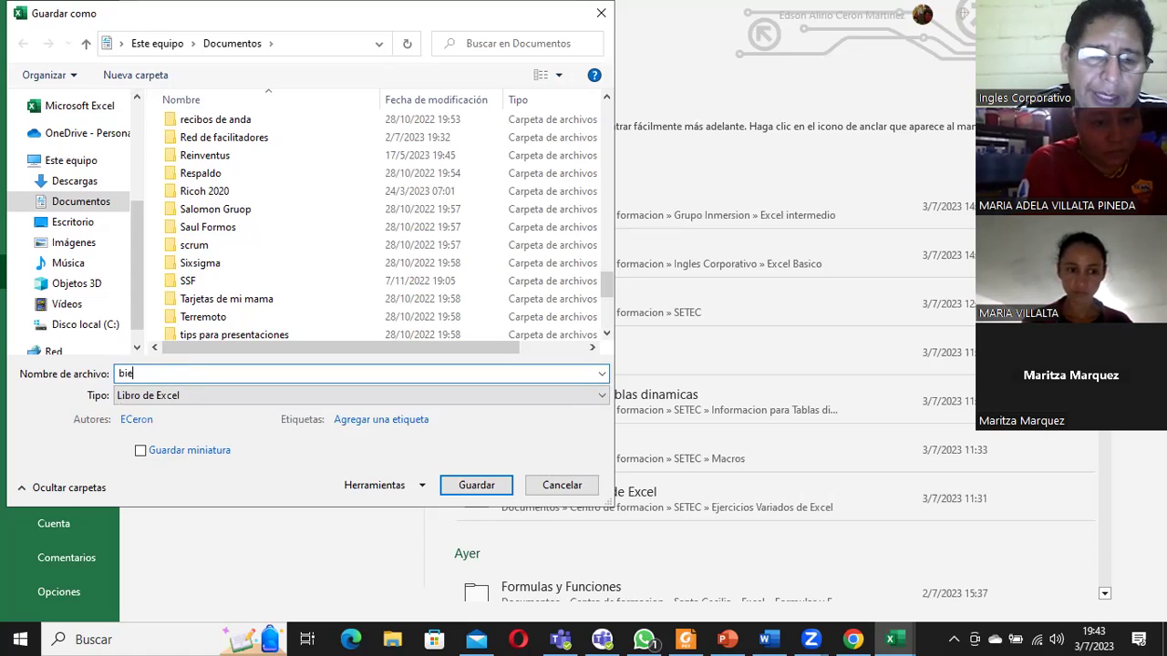
pyautogui.write('nvend')
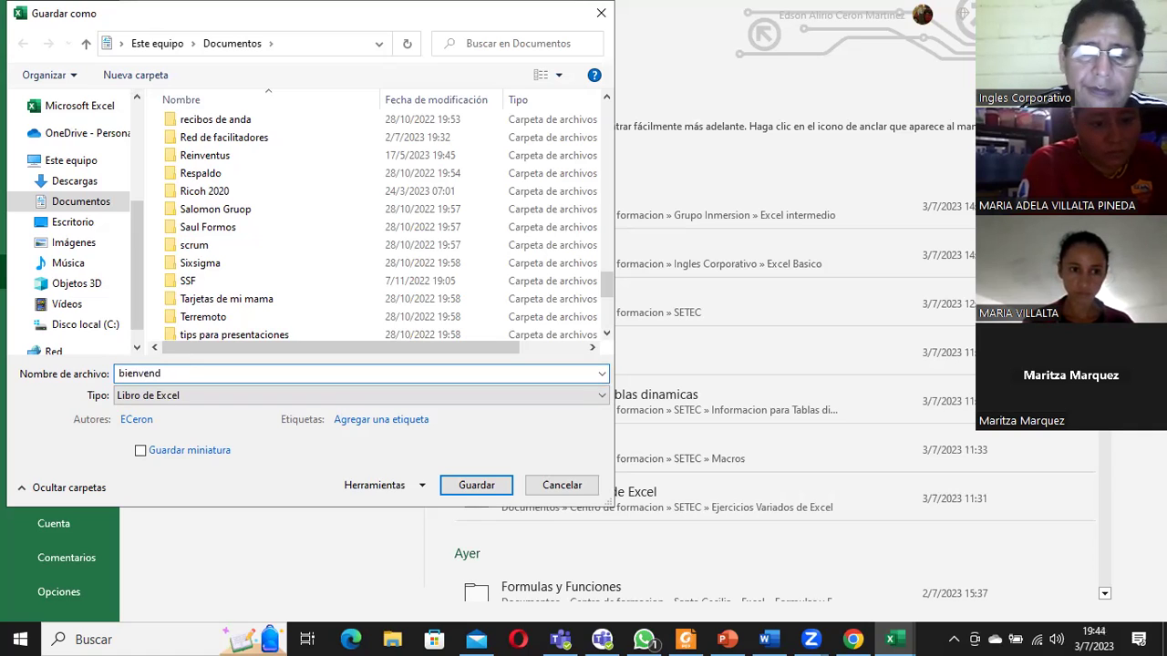
pyautogui.write('inos ai')
pyautogui.press('BackSpace')
pyautogui.write('mmi')
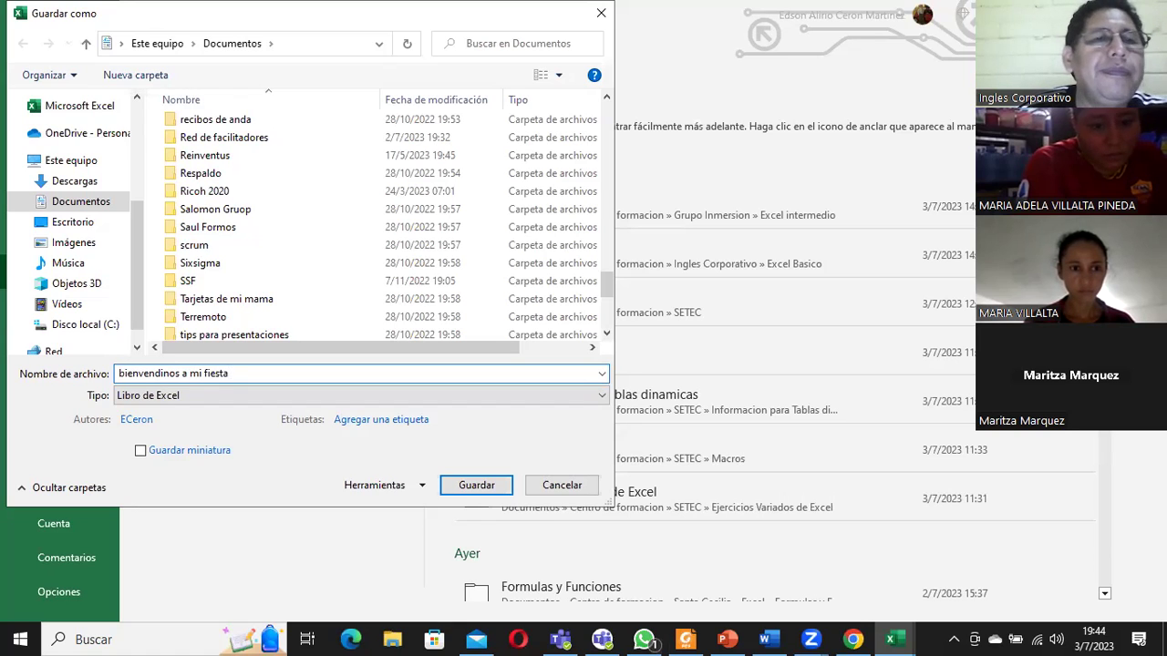
pyautogui.press('BackSpace')
pyautogui.press('BackSpace')
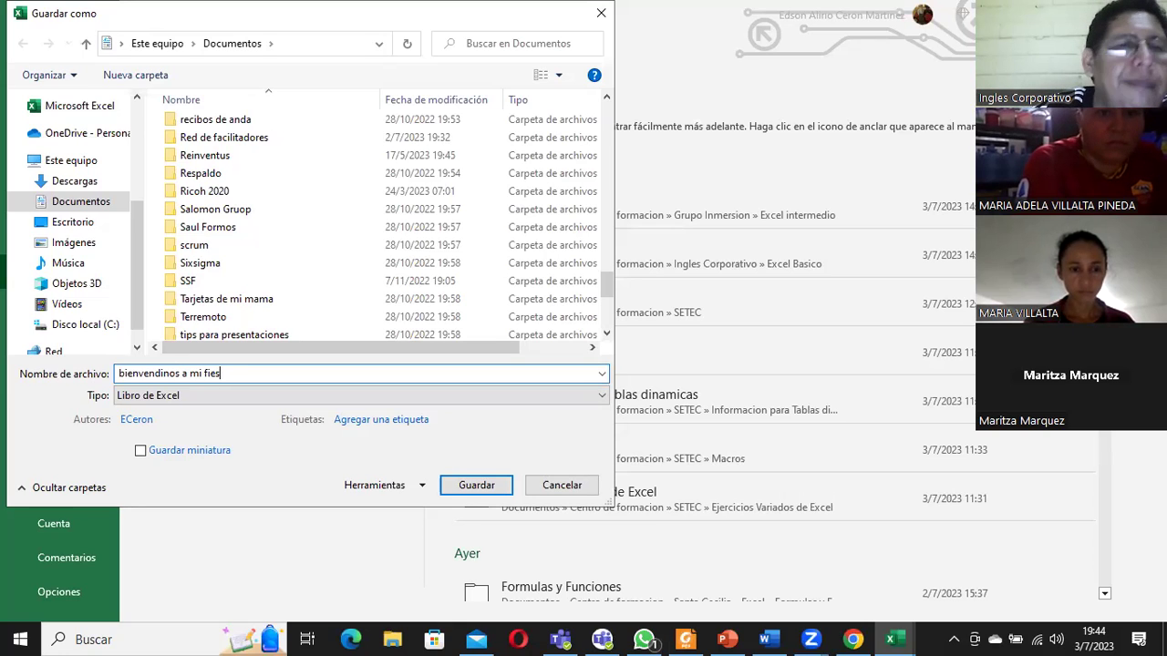
pyautogui.press('BackSpace')
pyautogui.press('BackSpace')
pyautogui.press('BackSpace')
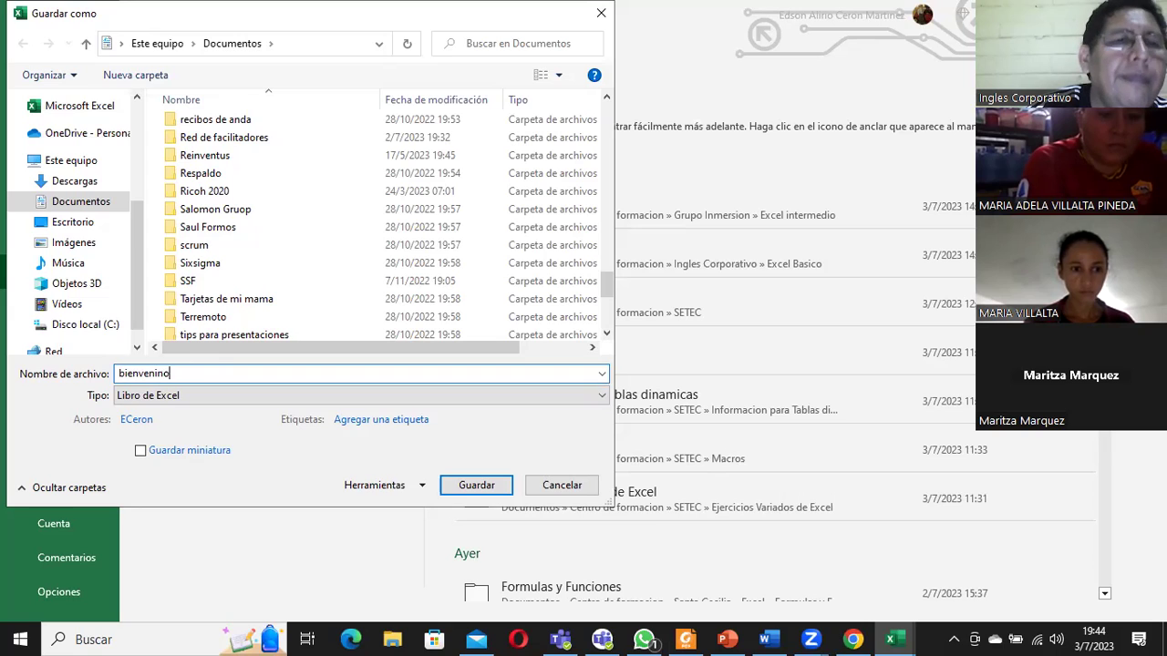
pyautogui.write('s a mi fiesta')
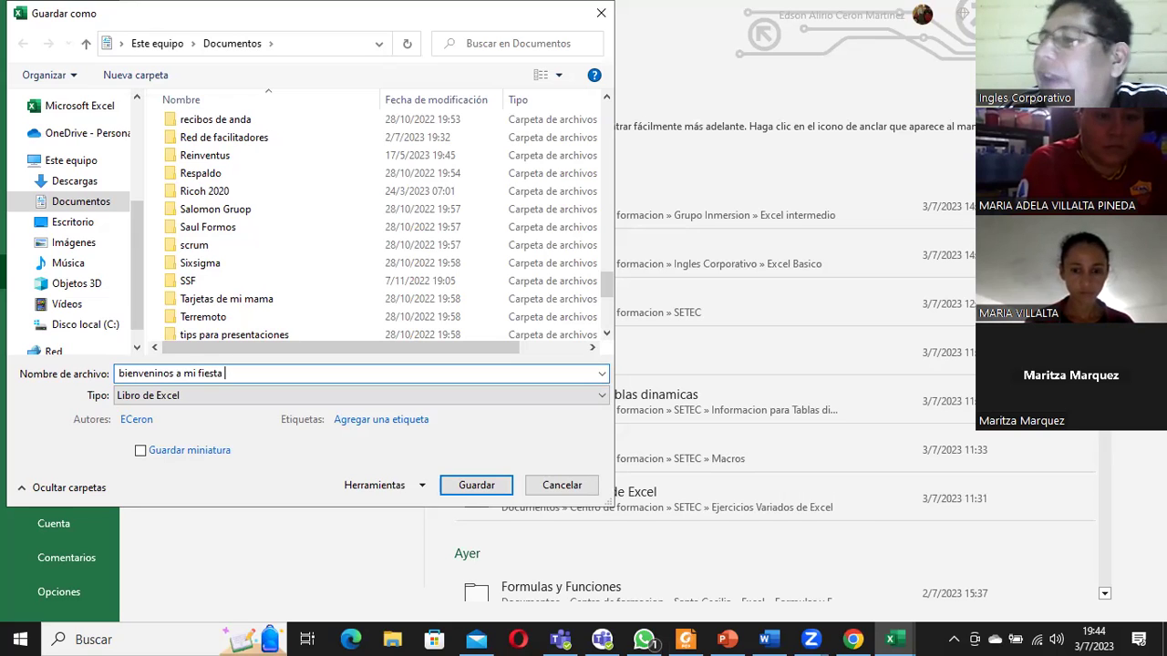
pyautogui.press('BackSpace')
pyautogui.press('BackSpace')
pyautogui.press('BackSpace')
# Enter 'Cronograma de trabajo de enero 2023' as the file name.
pyautogui.press('BackSpace')
pyautogui.press('BackSpace')
pyautogui.press('BackSpace')
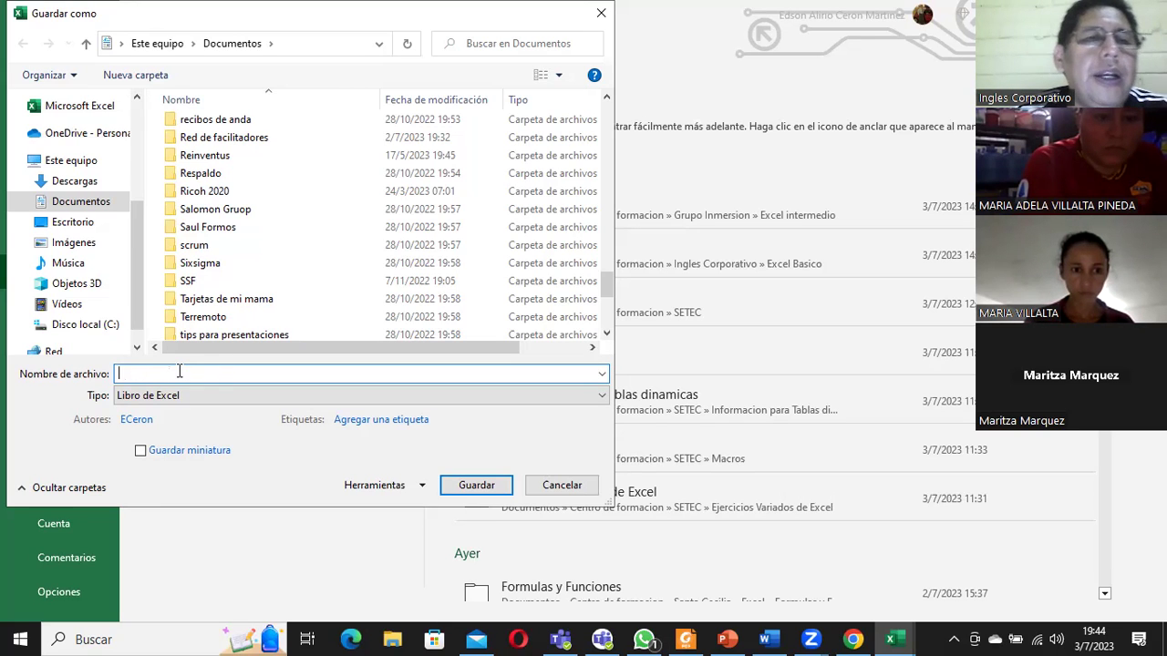
pyautogui.write('Cronograma de trabajo de ener')
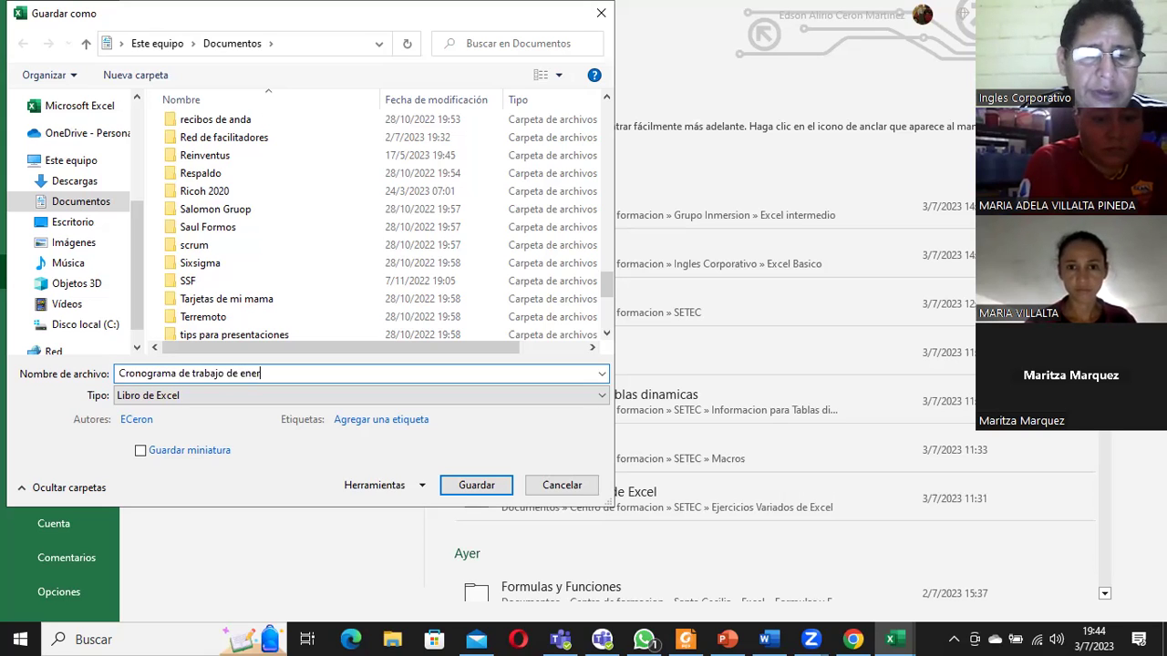
pyautogui.write('o 2023')
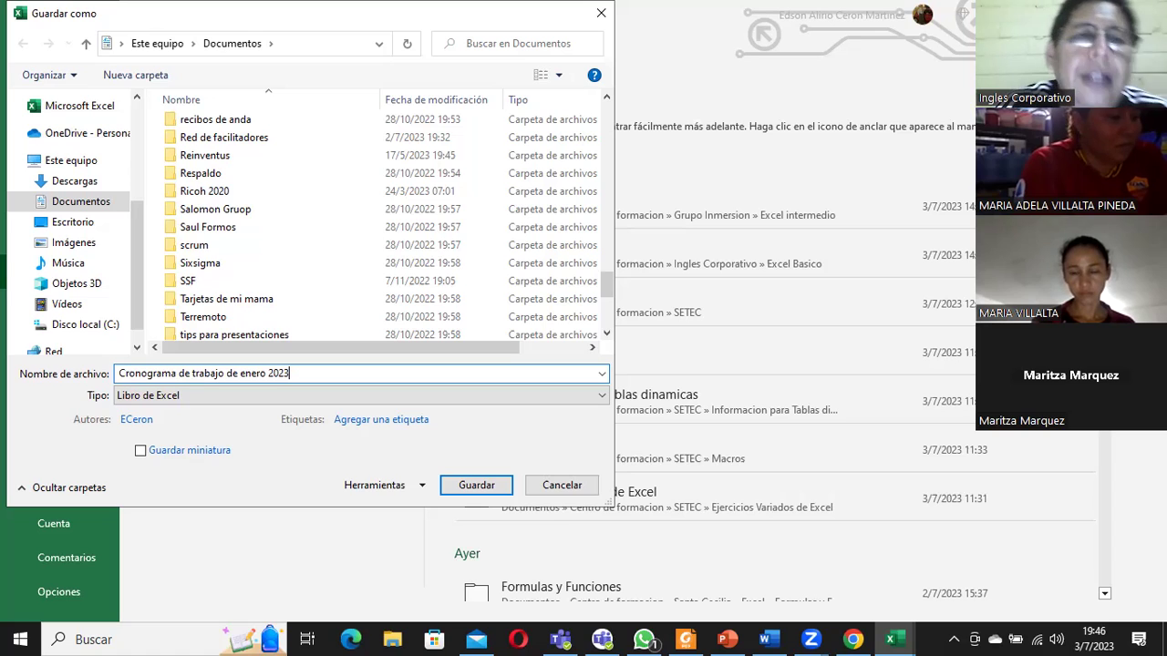
# Open the Salomon Gruop folder and save the workbook there.
pyautogui.click(240, 209)
pyautogui.doubleClick(240, 209)
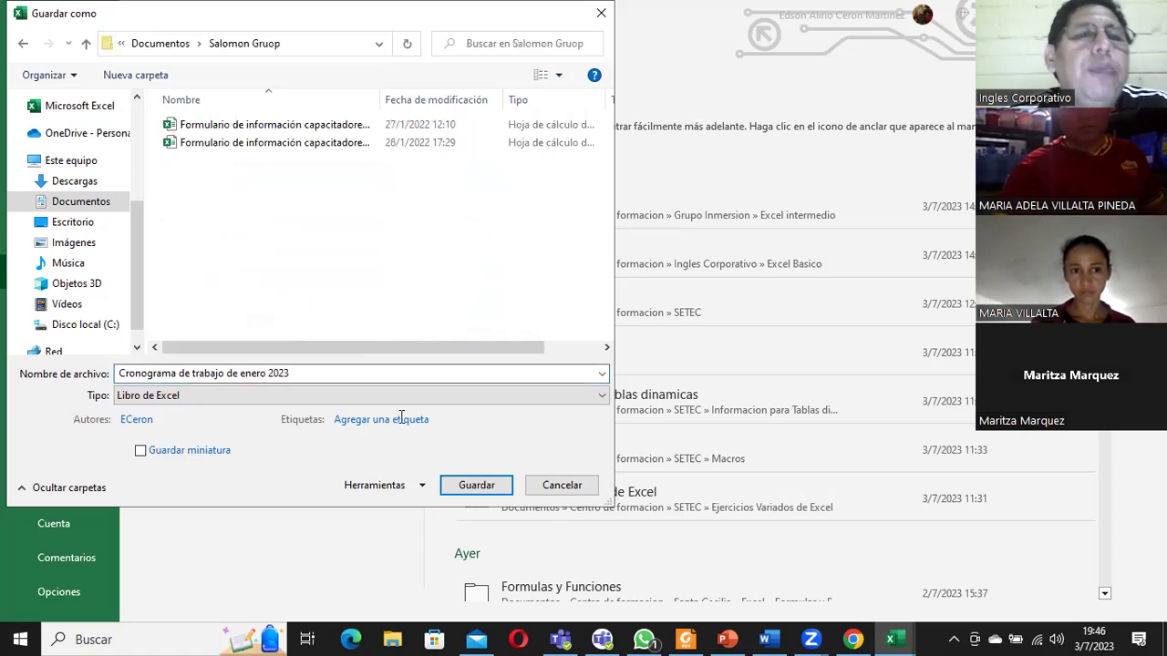
pyautogui.click(474, 485)
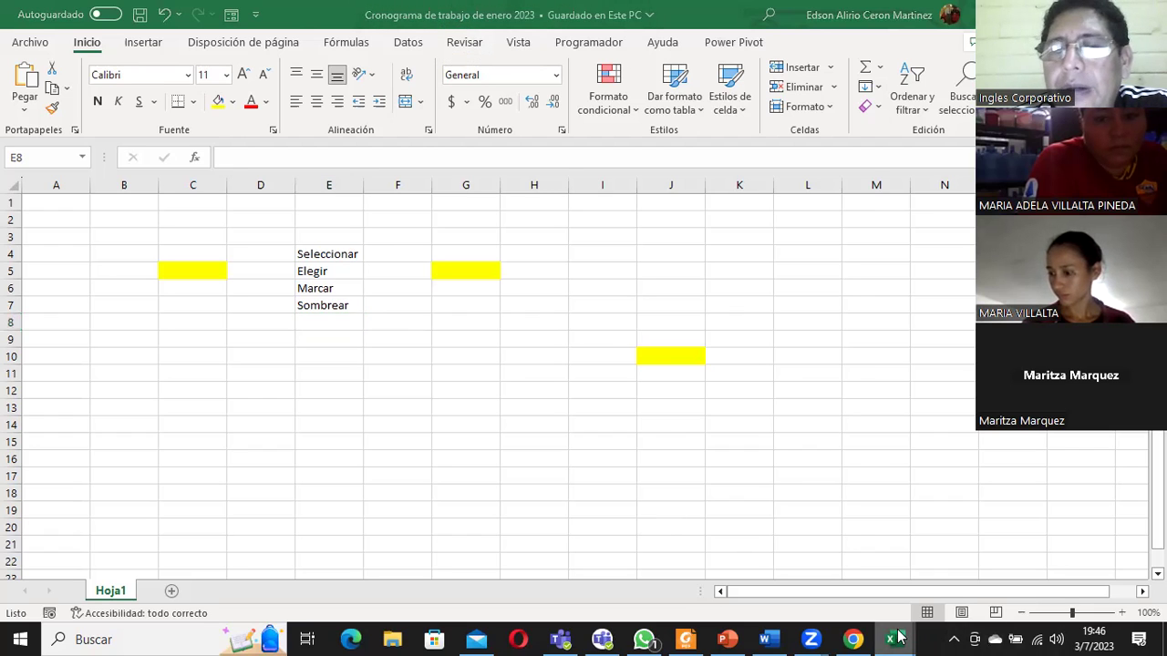
# Glance at the Libro1 workbook, then return to the Cronograma workbook.
pyautogui.moveTo(892, 639)
pyautogui.click(798, 546)
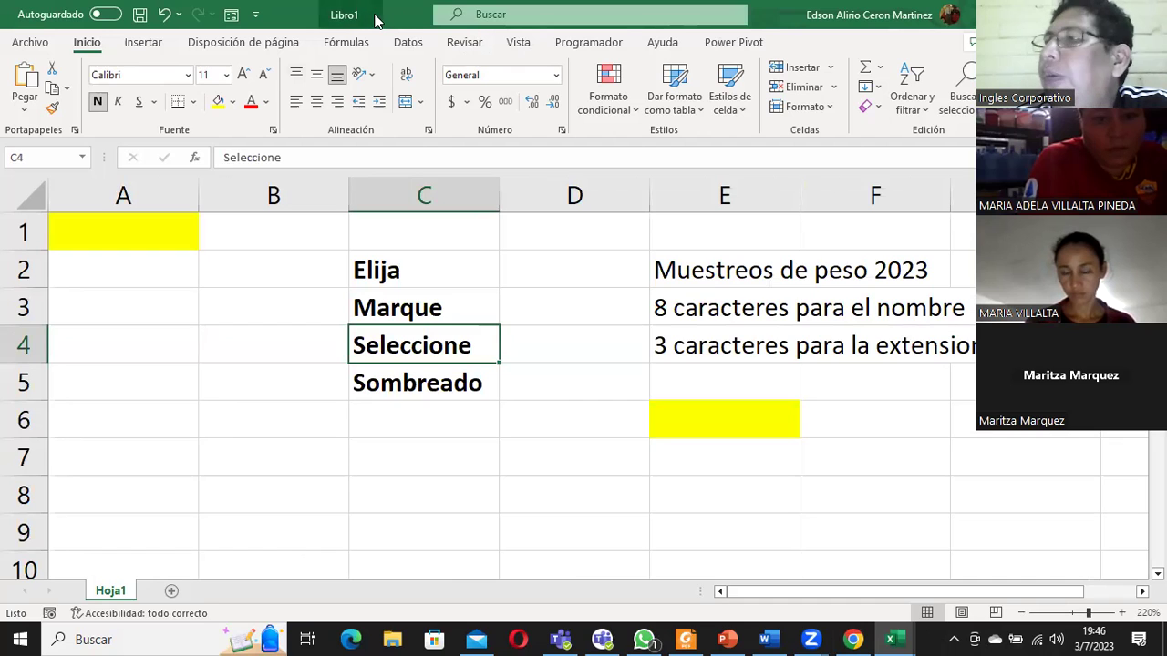
pyautogui.click(896, 638)
pyautogui.click(948, 600)
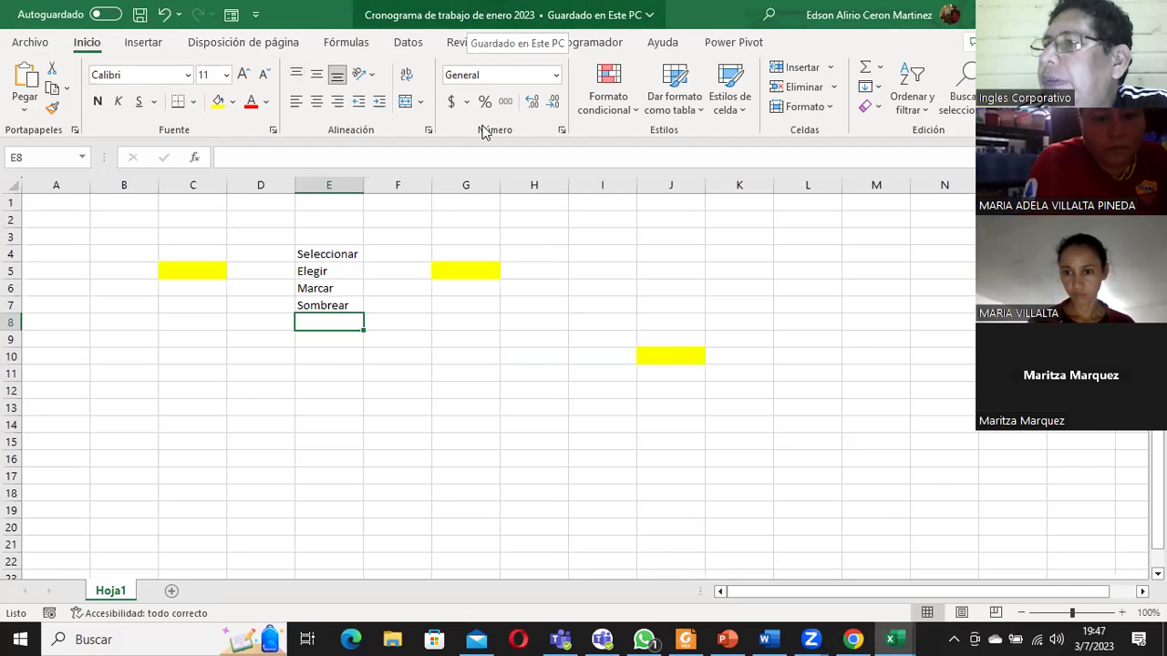
# Save the schedule again, then bring up the Guardar como page.
pyautogui.click(29, 42)
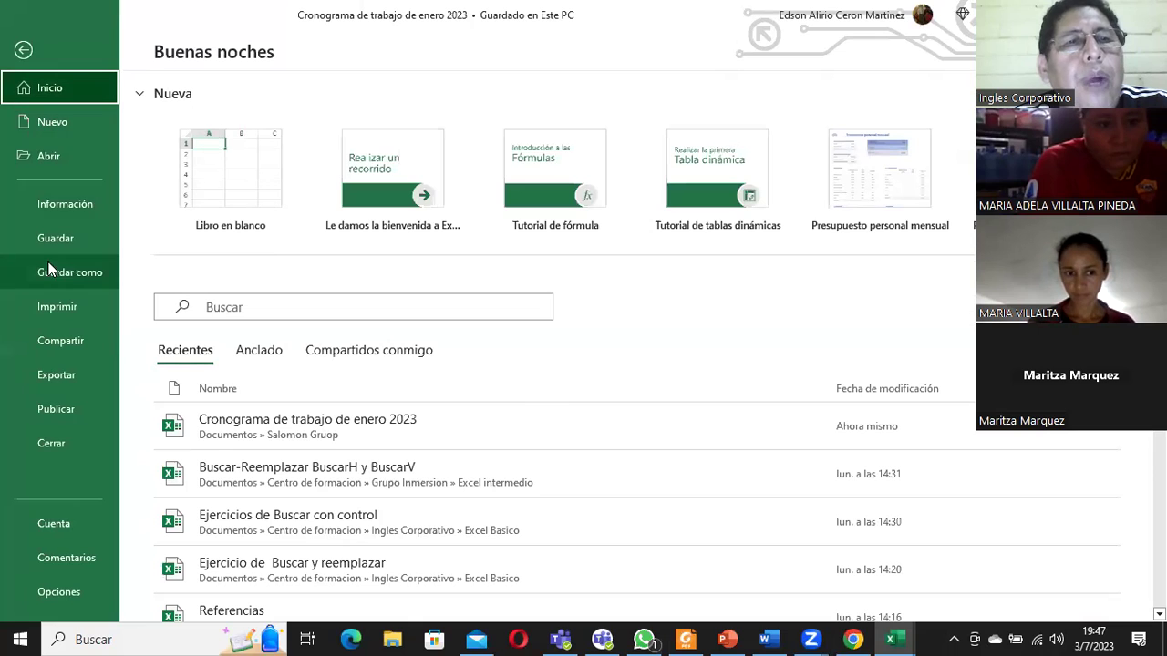
pyautogui.click(53, 238)
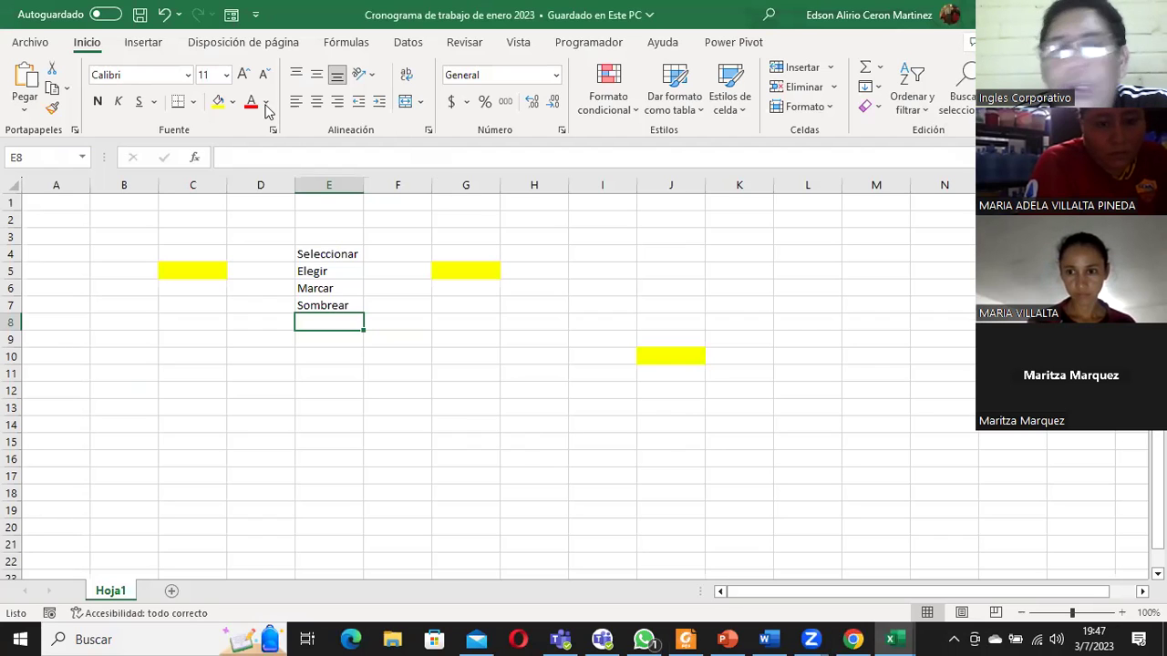
pyautogui.click(27, 44)
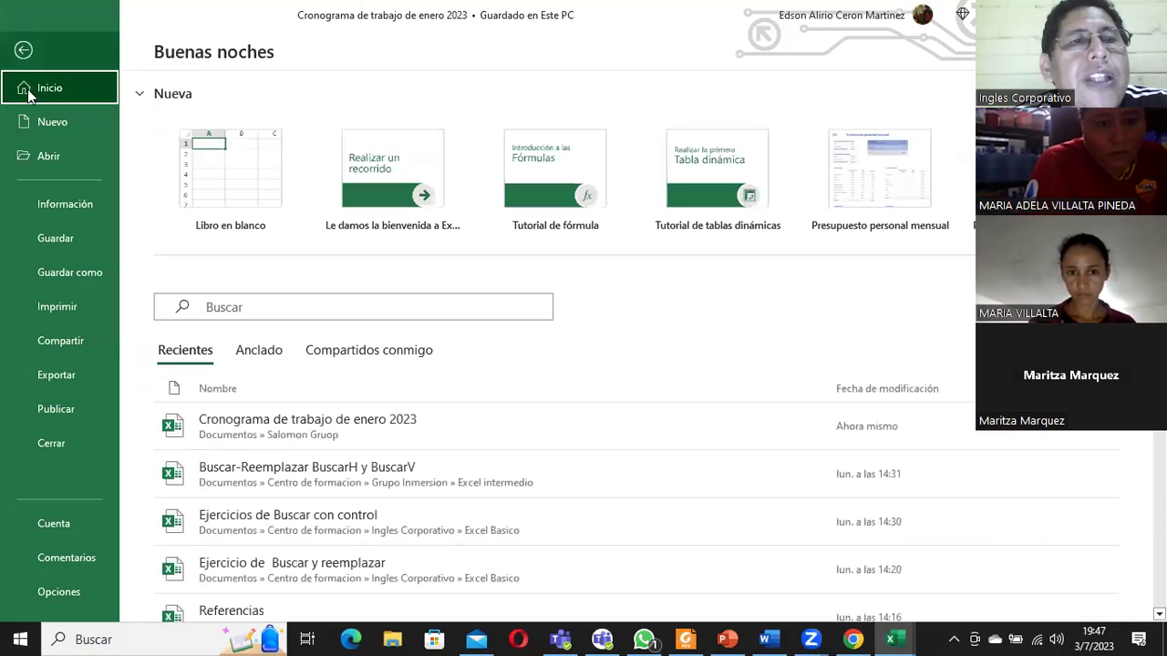
pyautogui.click(69, 278)
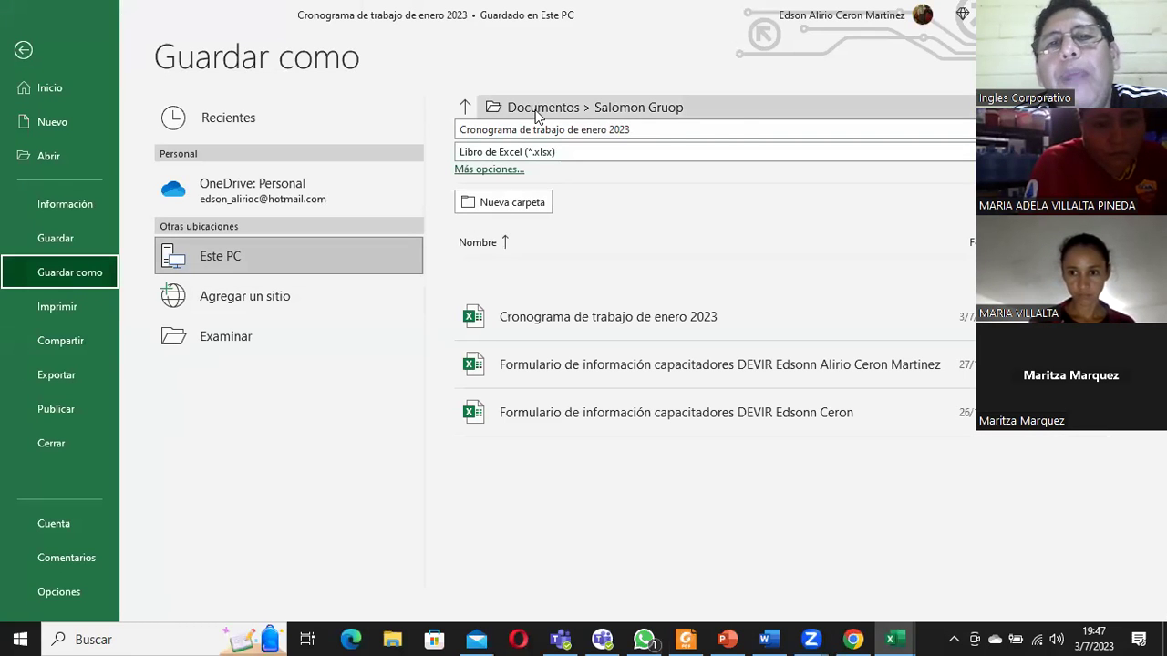
# Prefix the file name with 'Copia de' and save the duplicate.
pyautogui.click(461, 127)
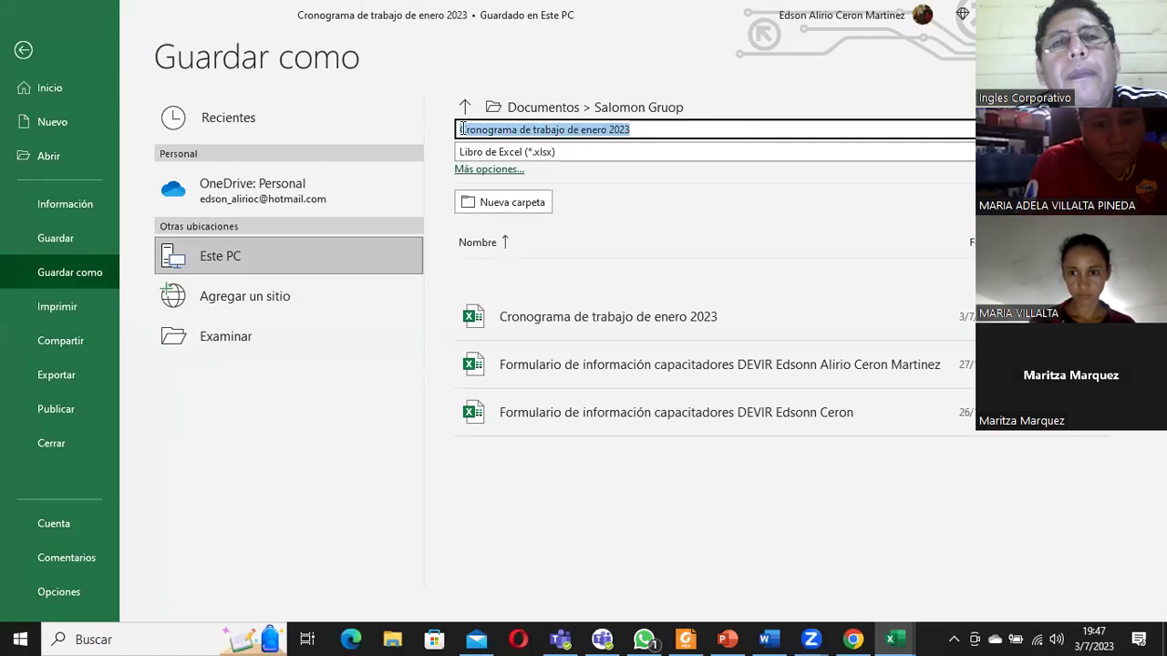
pyautogui.click(467, 129)
pyautogui.write('C')
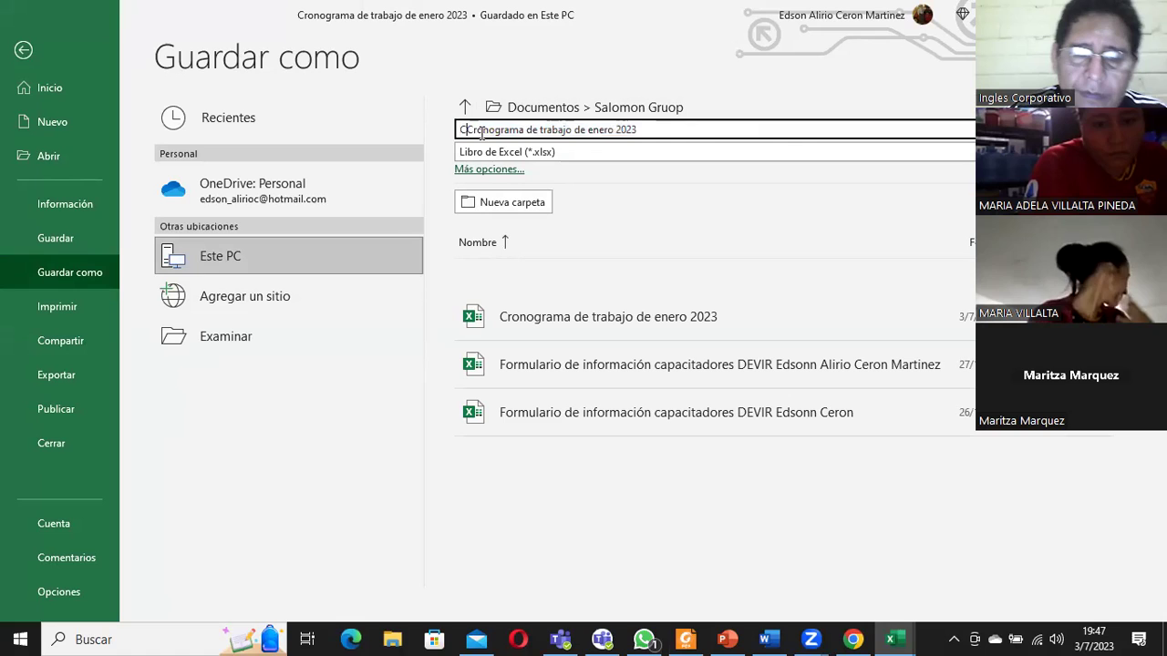
pyautogui.write('opia de')
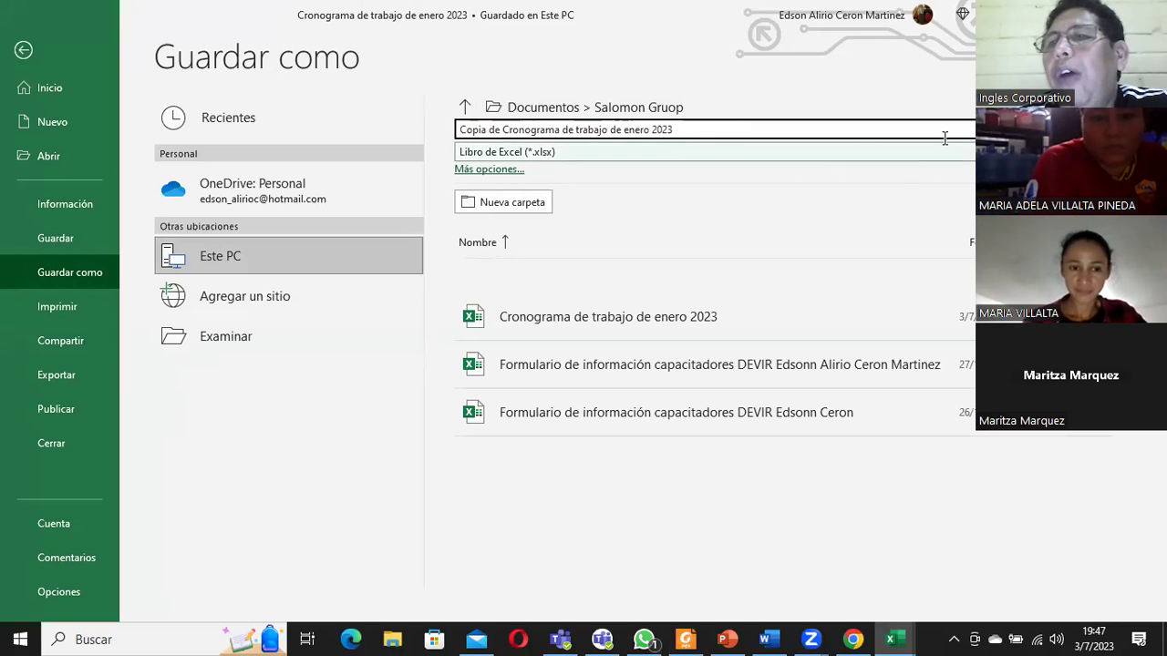
pyautogui.press('Return')
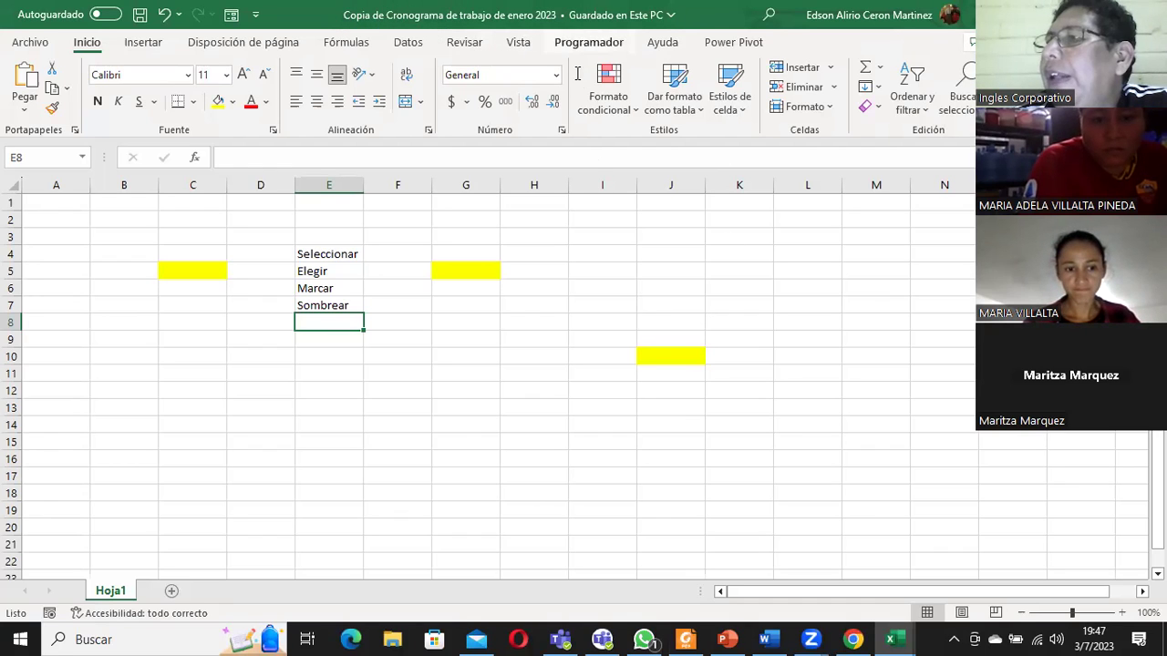
# Select cell H4, then switch to the FCO CONTROL ASISTENCIA sheet in Chrome.
pyautogui.click(563, 260)
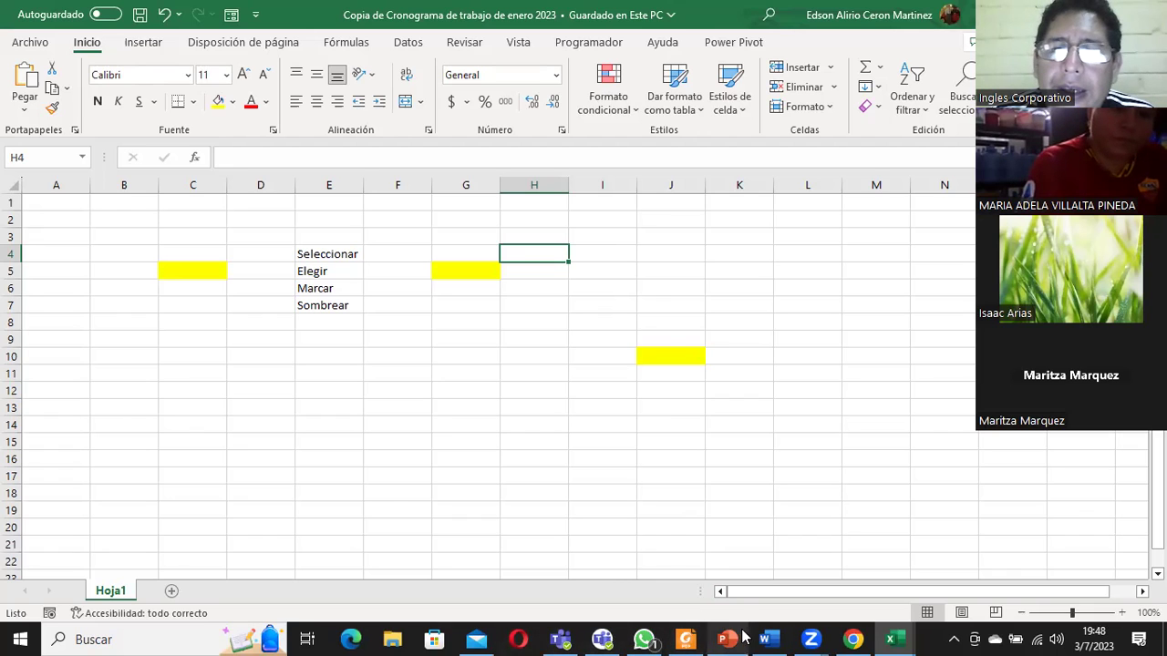
pyautogui.moveTo(852, 639)
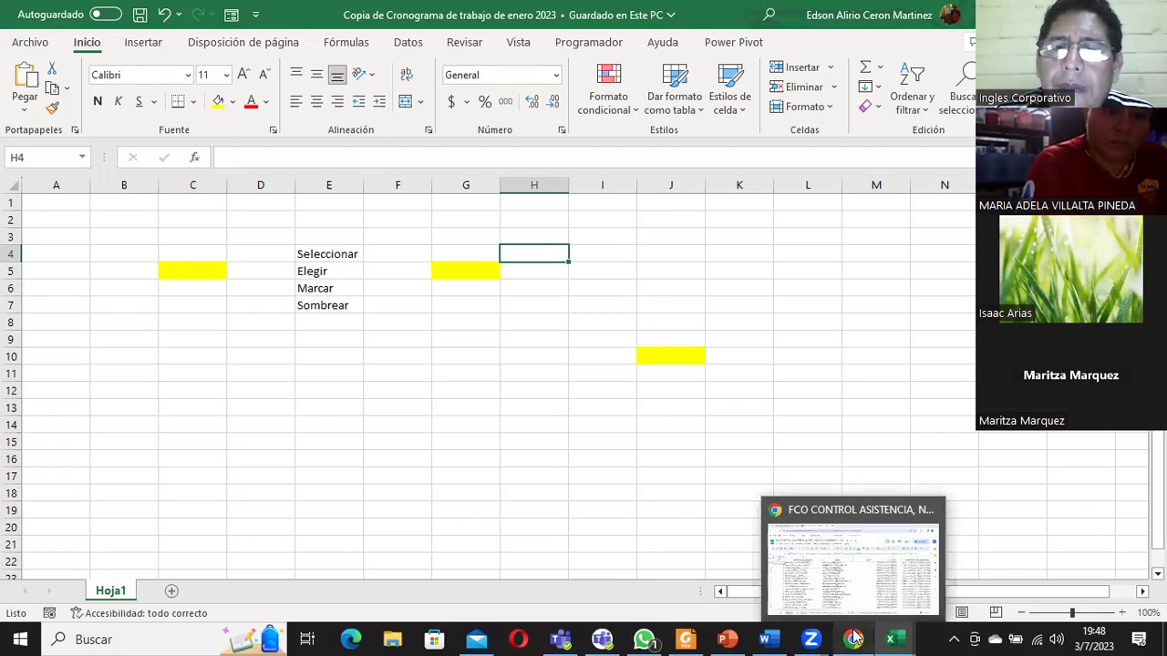
pyautogui.click(855, 595)
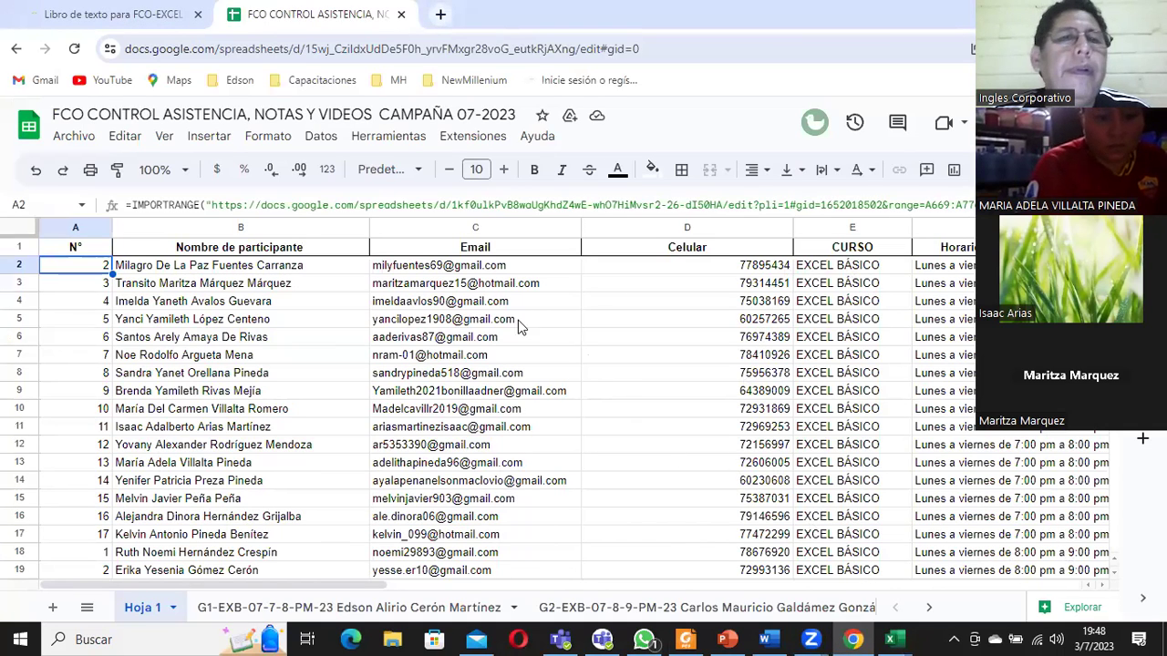
# Browse row 2 from the email cell C2 across to the group column and back.
pyautogui.click(421, 267)
pyautogui.press('Right')
pyautogui.press('Right')
pyautogui.press('Right')
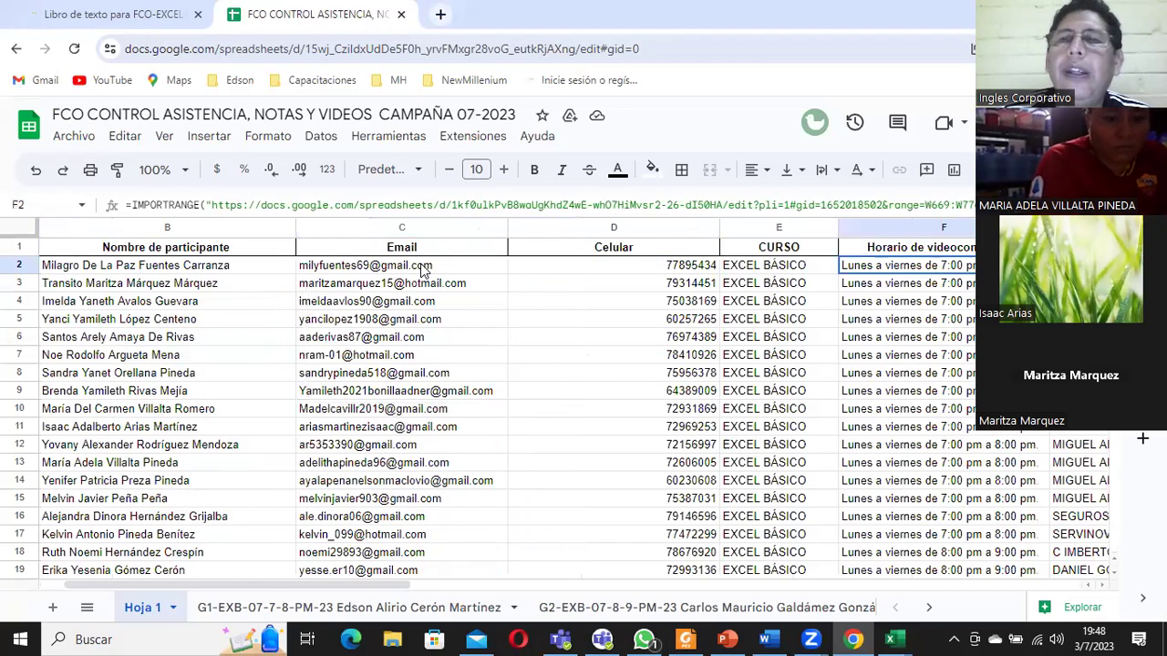
pyautogui.press('Right')
pyautogui.press('Right')
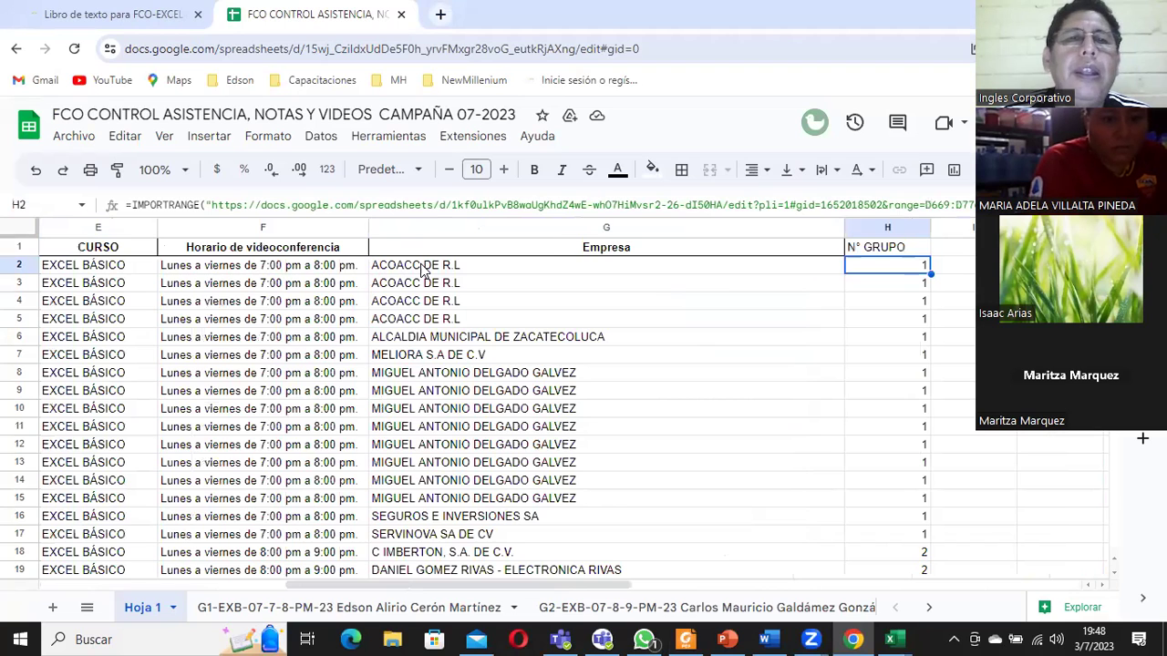
pyautogui.press('Right')
pyautogui.press('Home')
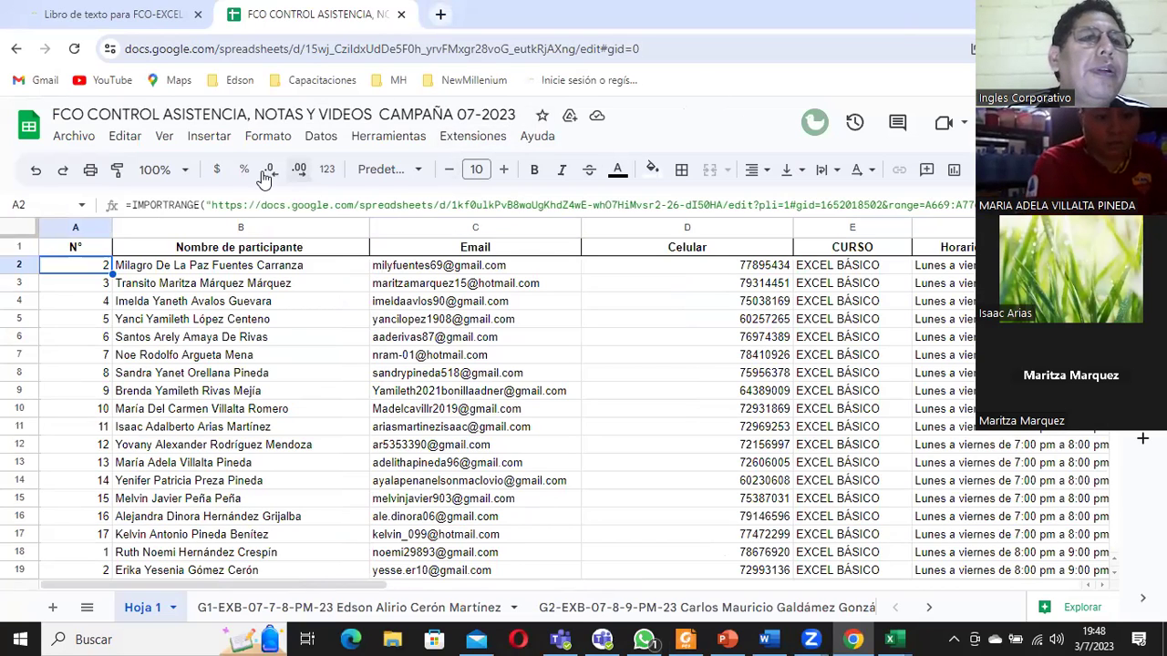
pyautogui.moveTo(240, 227)
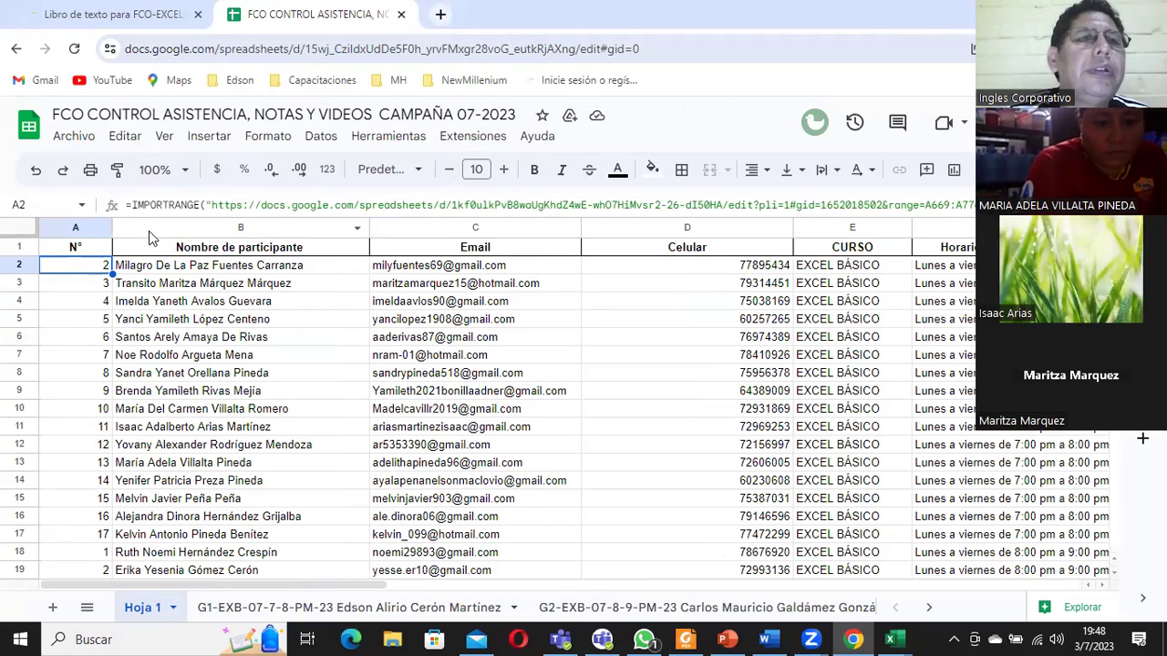
# Download the sheet as Microsoft Excel (.xlsx), set to open when the download finishes.
pyautogui.click(74, 136)
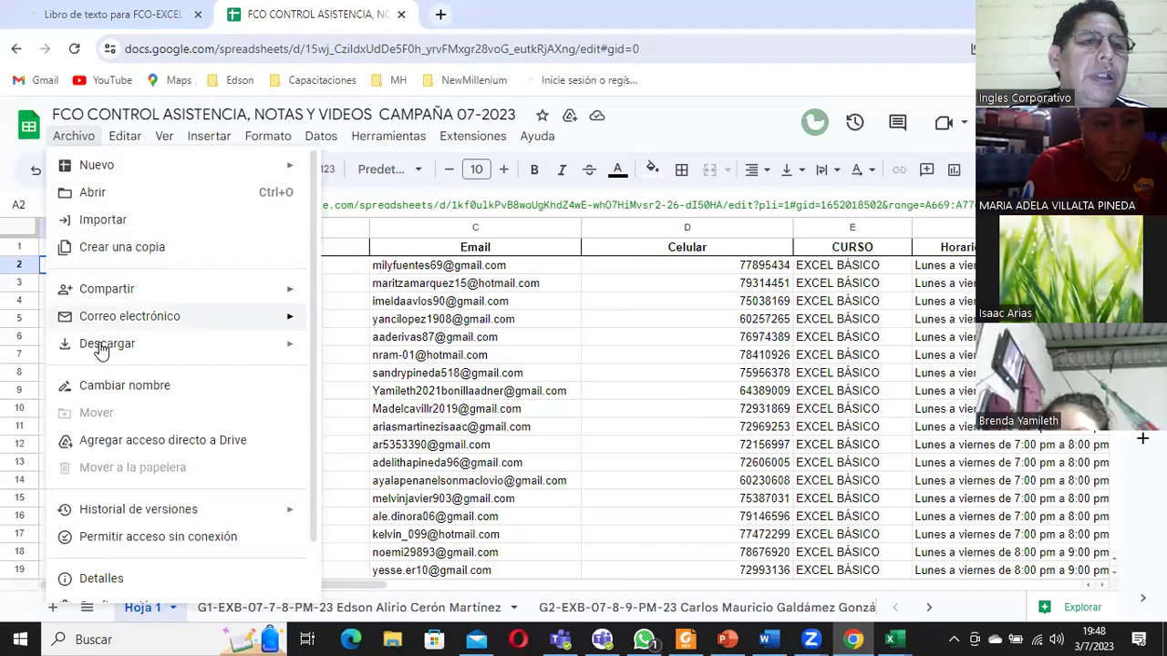
pyautogui.moveTo(106, 344)
pyautogui.click(404, 351)
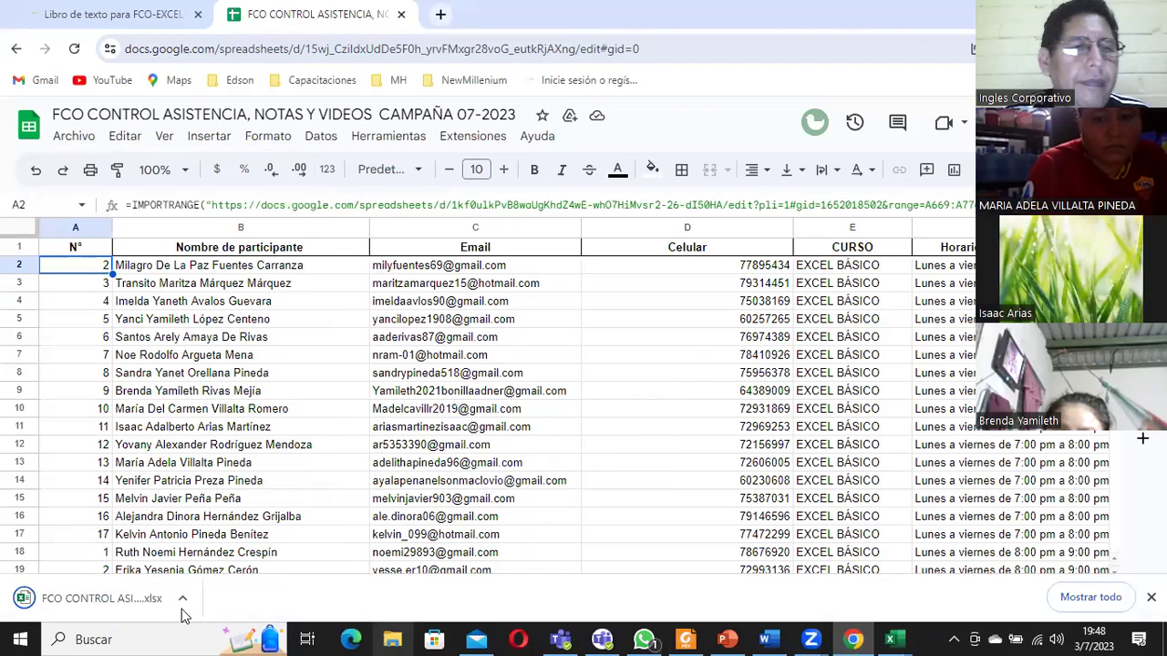
pyautogui.click(181, 603)
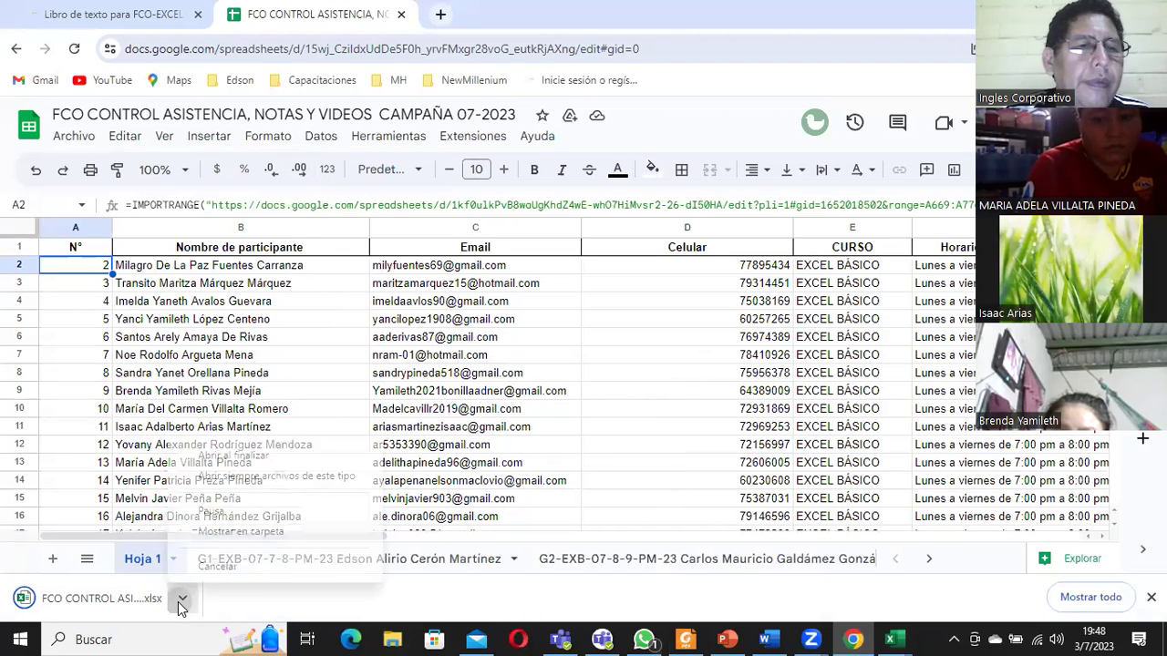
pyautogui.click(229, 462)
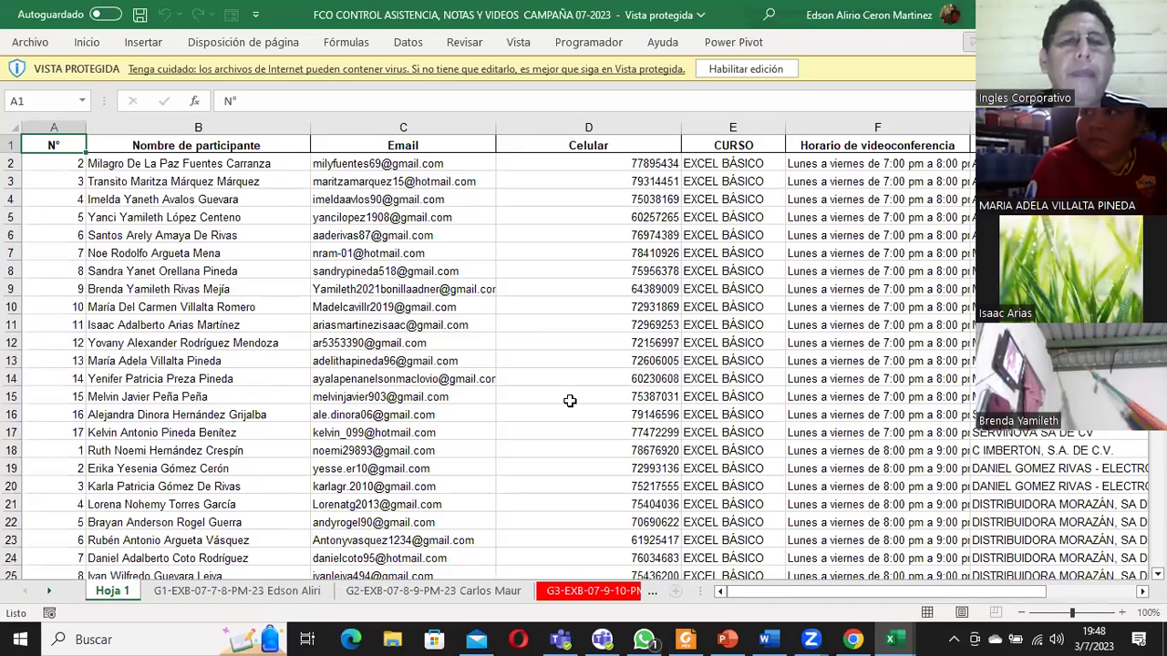
# Enable editing and hide columns D through H, from Celular onward.
pyautogui.click(749, 68)
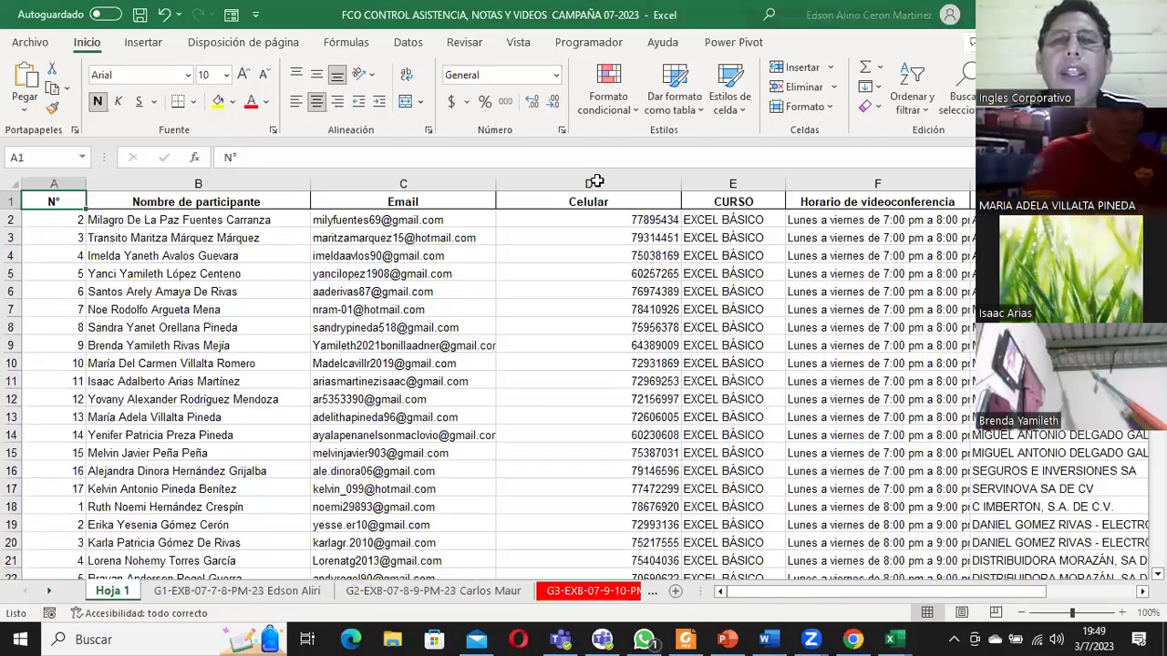
pyautogui.moveTo(594, 182); pyautogui.dragTo(952, 182)
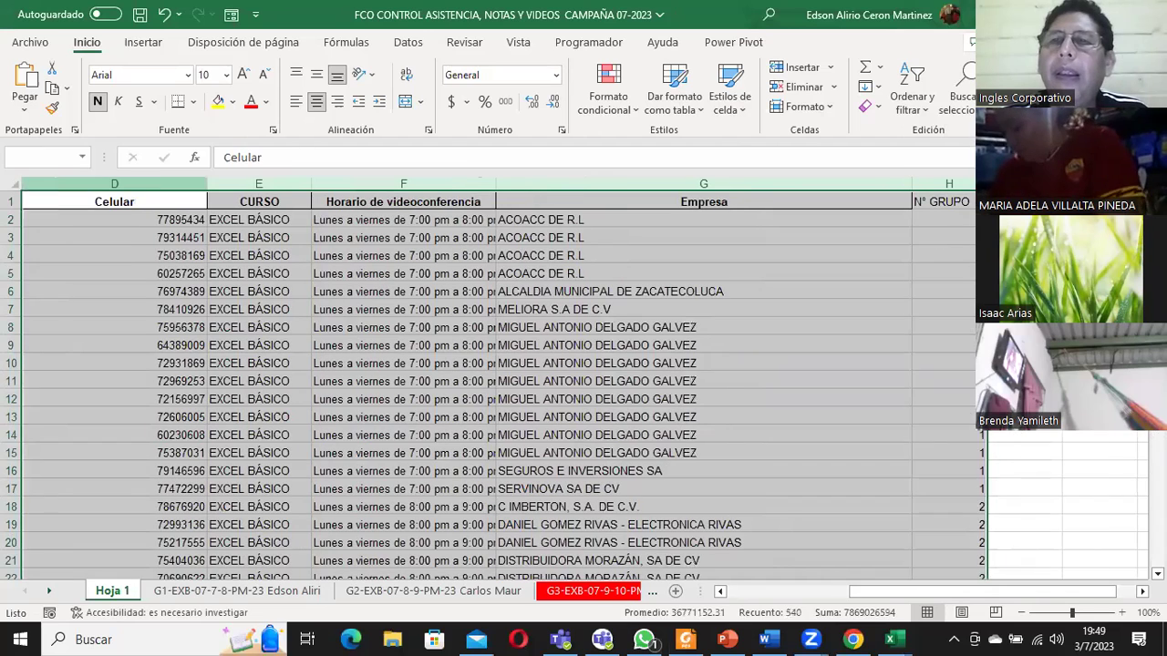
pyautogui.rightClick(955, 189)
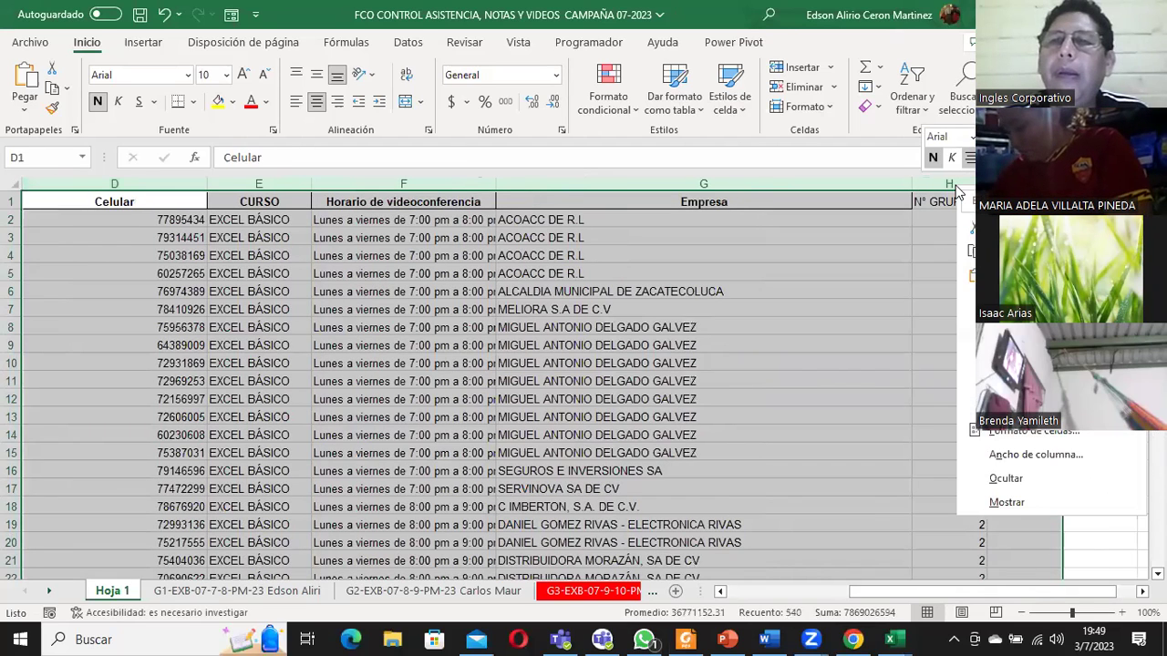
pyautogui.click(1005, 478)
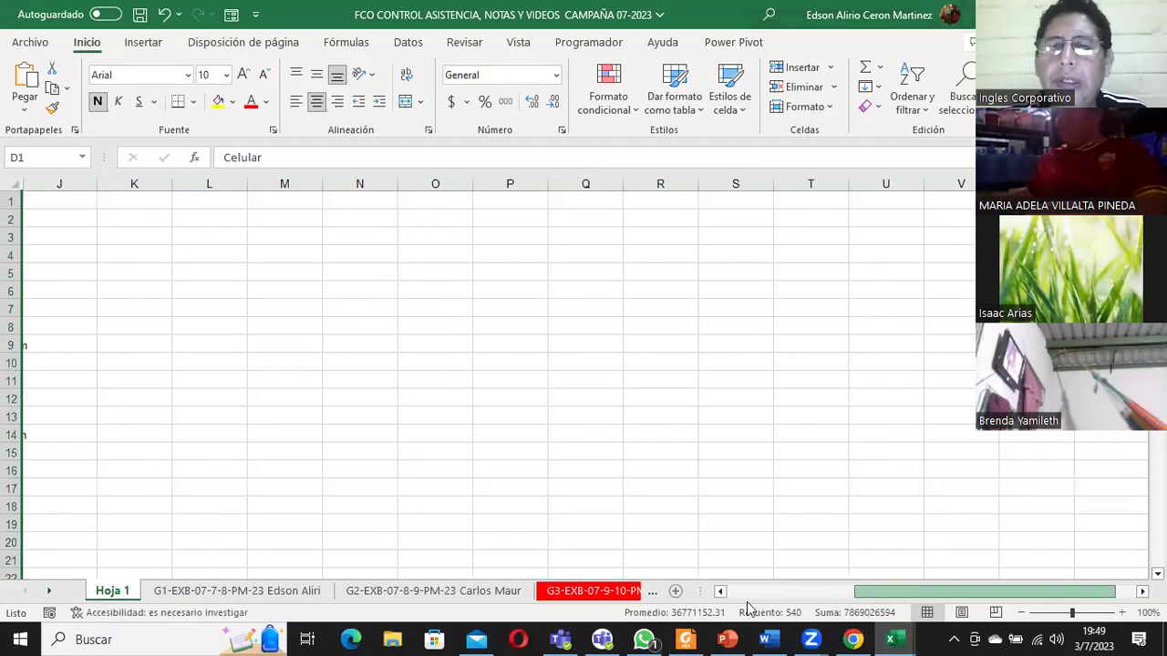
pyautogui.moveTo(873, 594); pyautogui.dragTo(750, 594)
# Mark A in J2 and P in J3, J4 and J5.
pyautogui.click(531, 219)
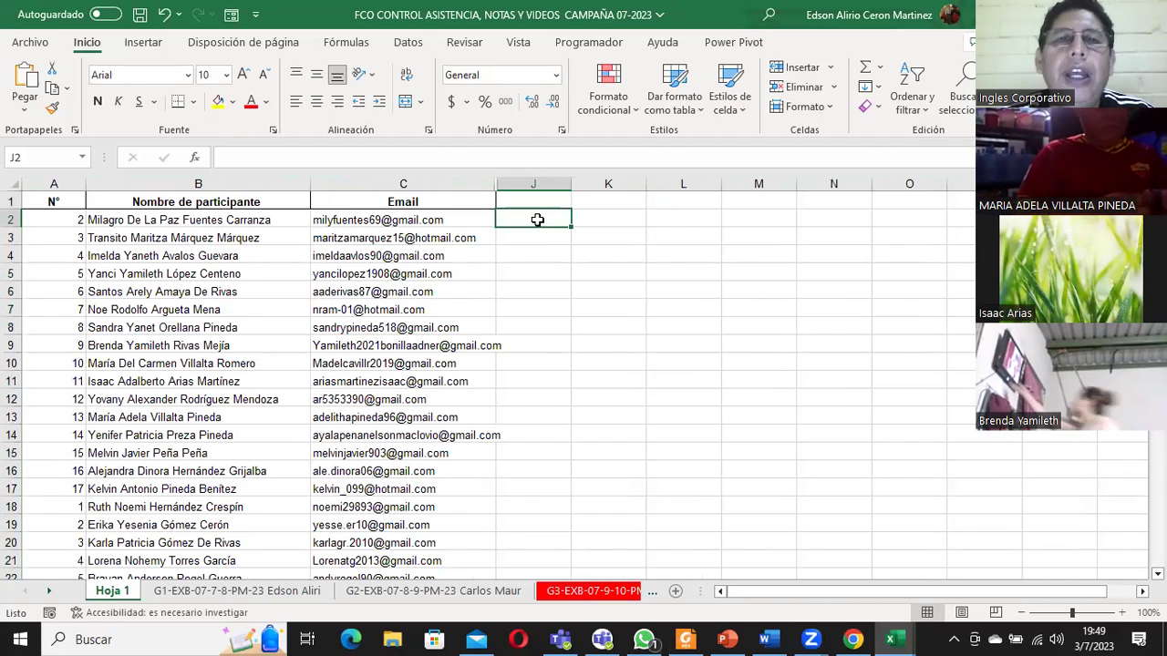
pyautogui.write('A')
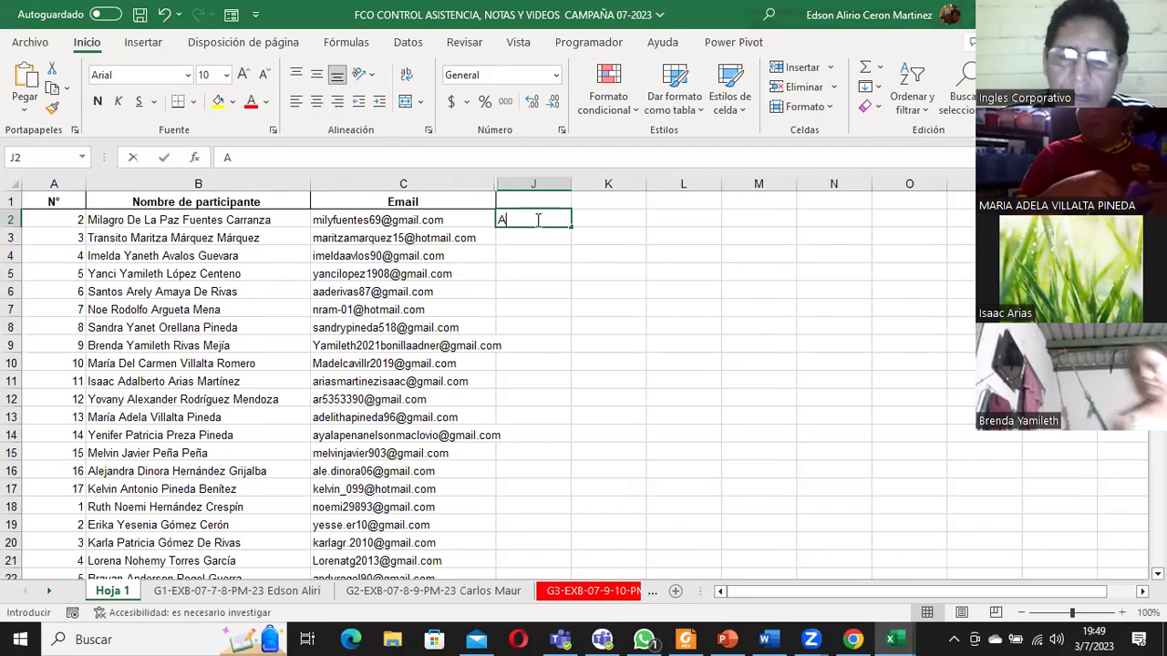
pyautogui.press('Return')
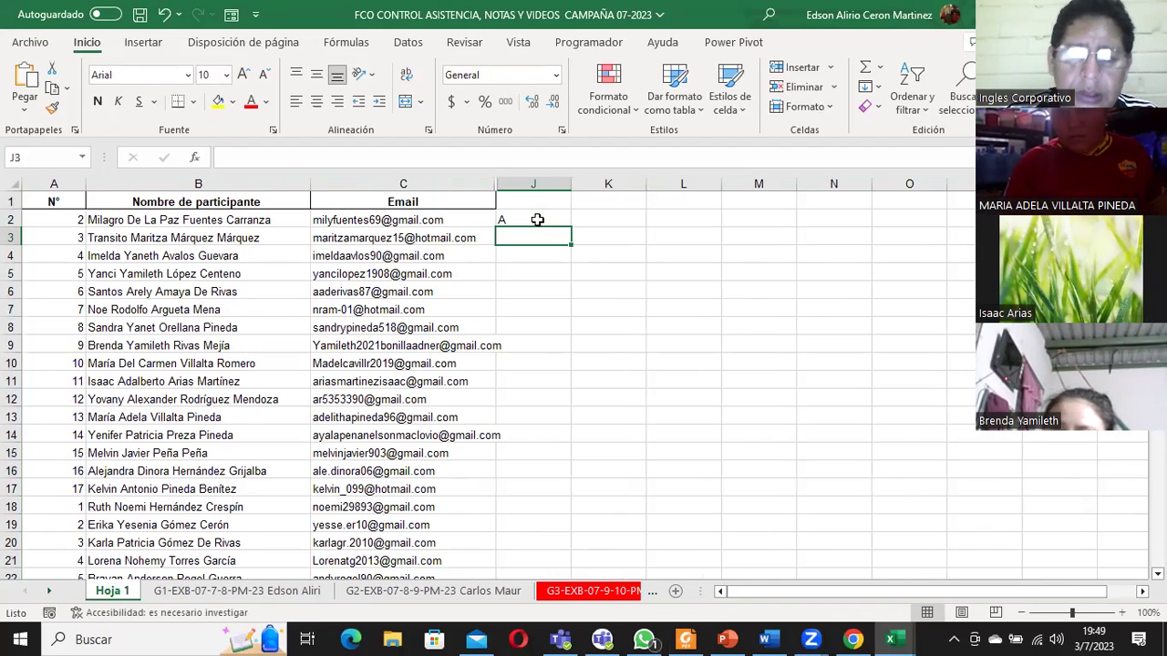
pyautogui.write('P4')
pyautogui.press('BackSpace')
pyautogui.press('Return')
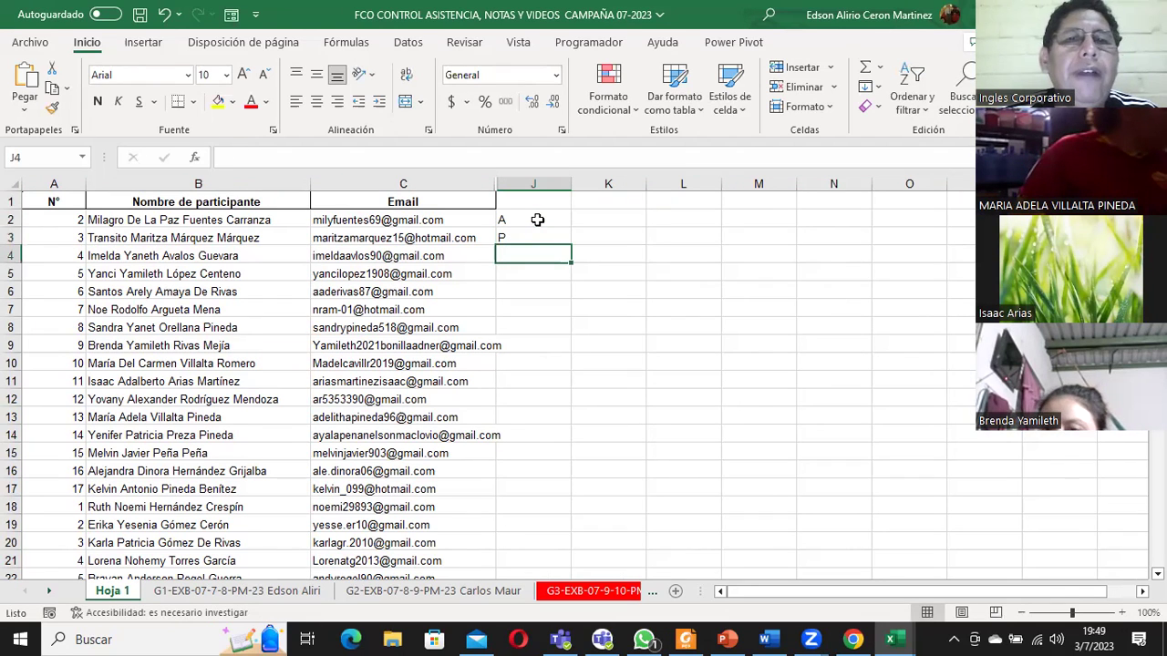
pyautogui.write('P')
pyautogui.press('Return')
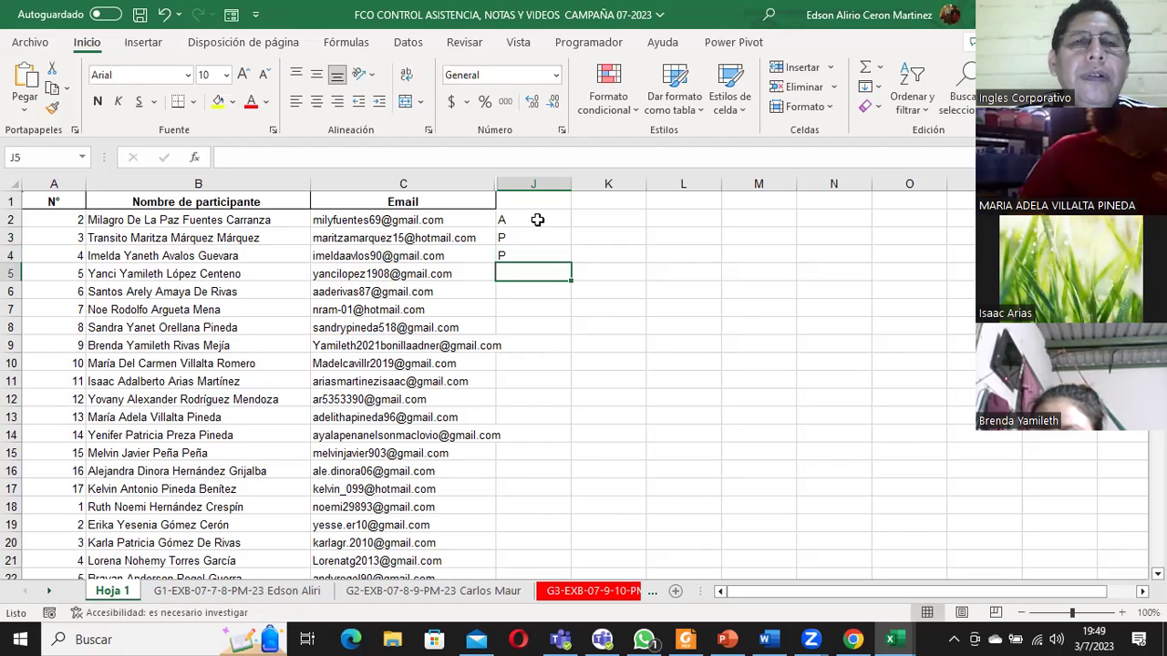
pyautogui.write('P')
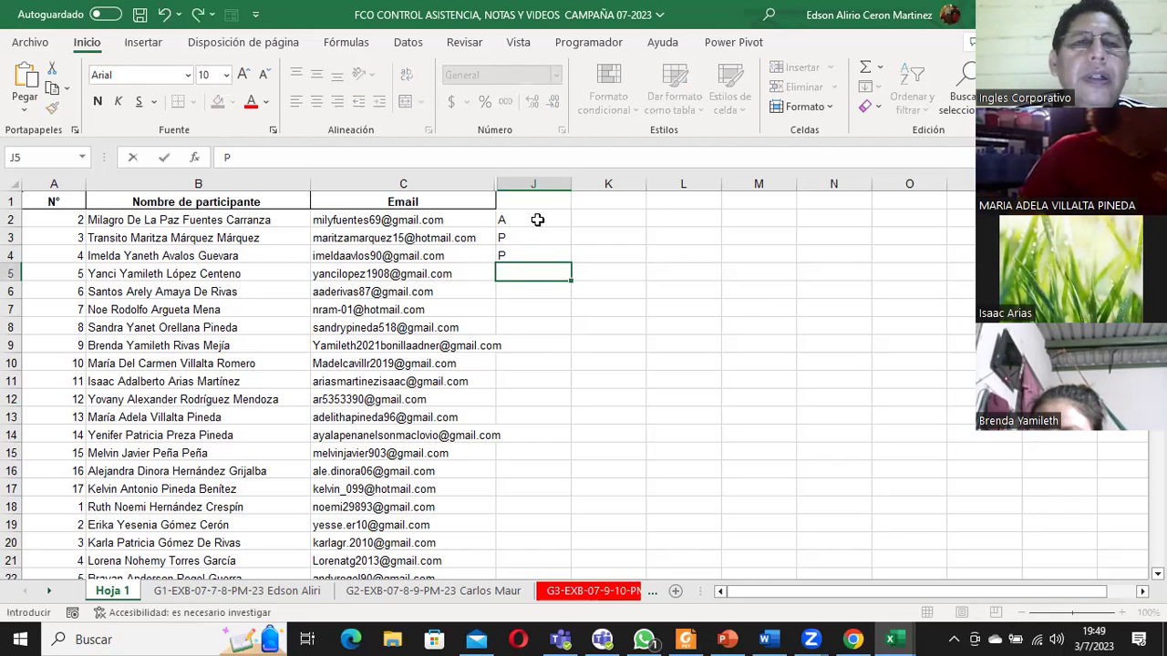
pyautogui.press('Return')
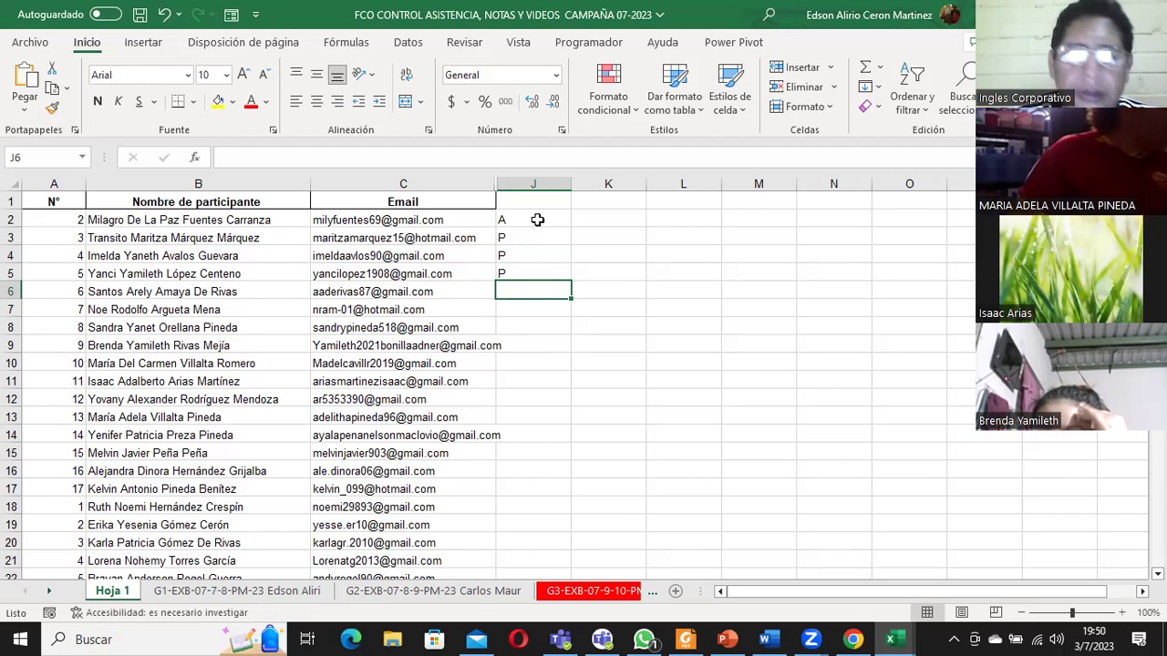
# Enter A, P, A, P, P in cells J6 through J10.
pyautogui.write('A')
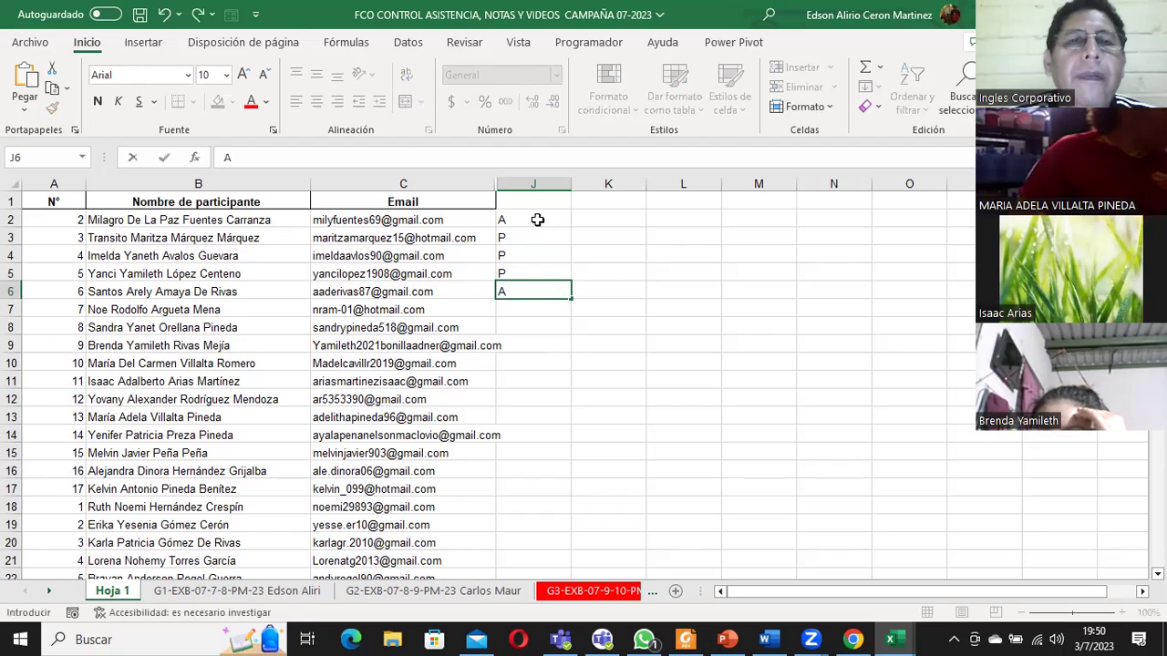
pyautogui.press('Return')
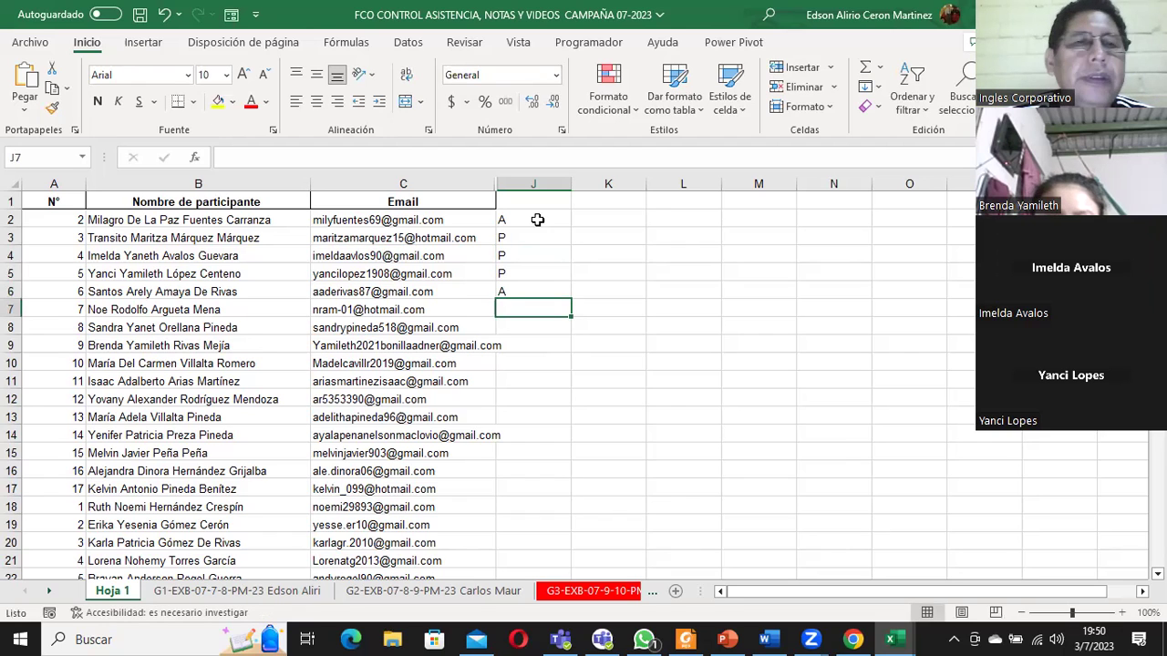
pyautogui.write('P')
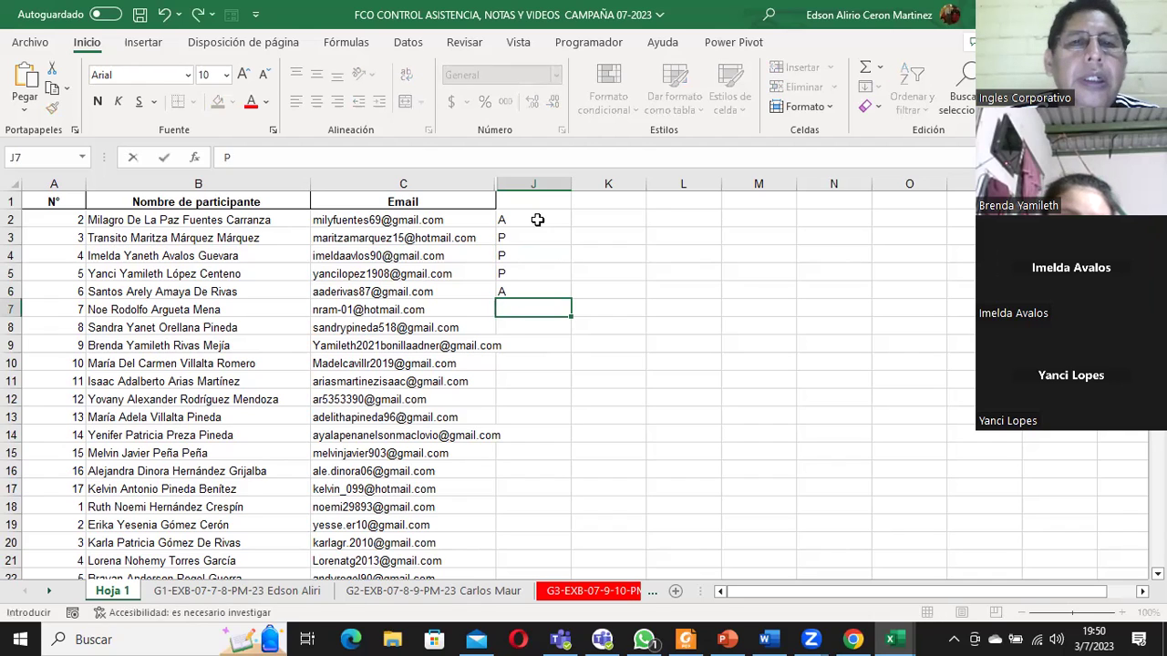
pyautogui.press('Return')
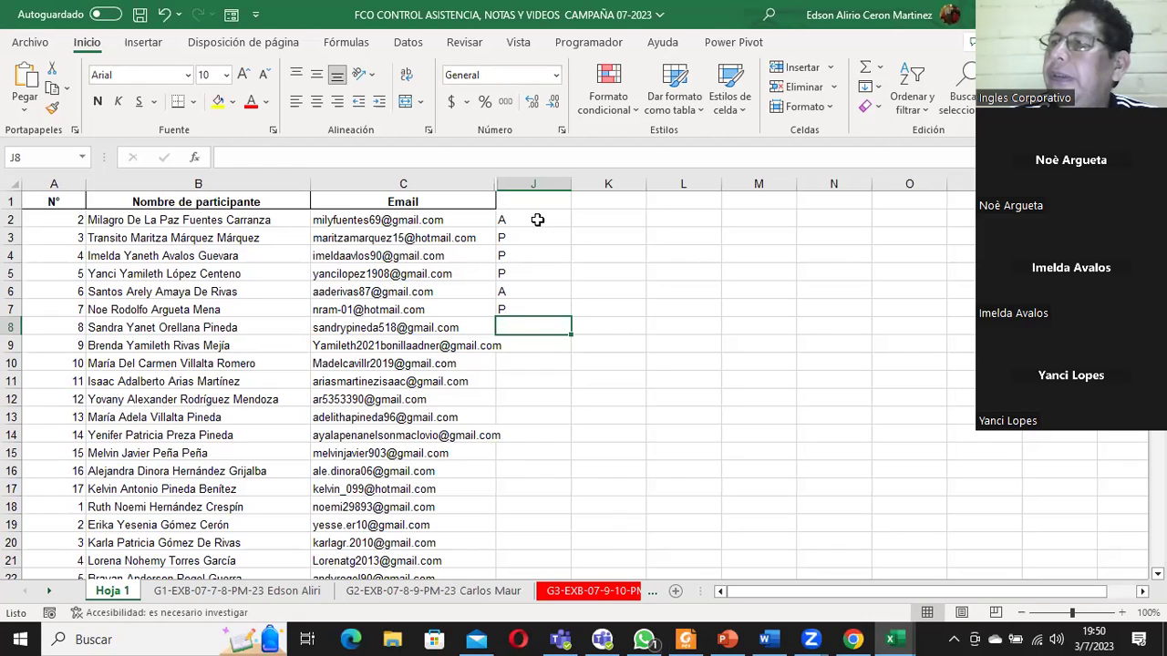
pyautogui.write('A')
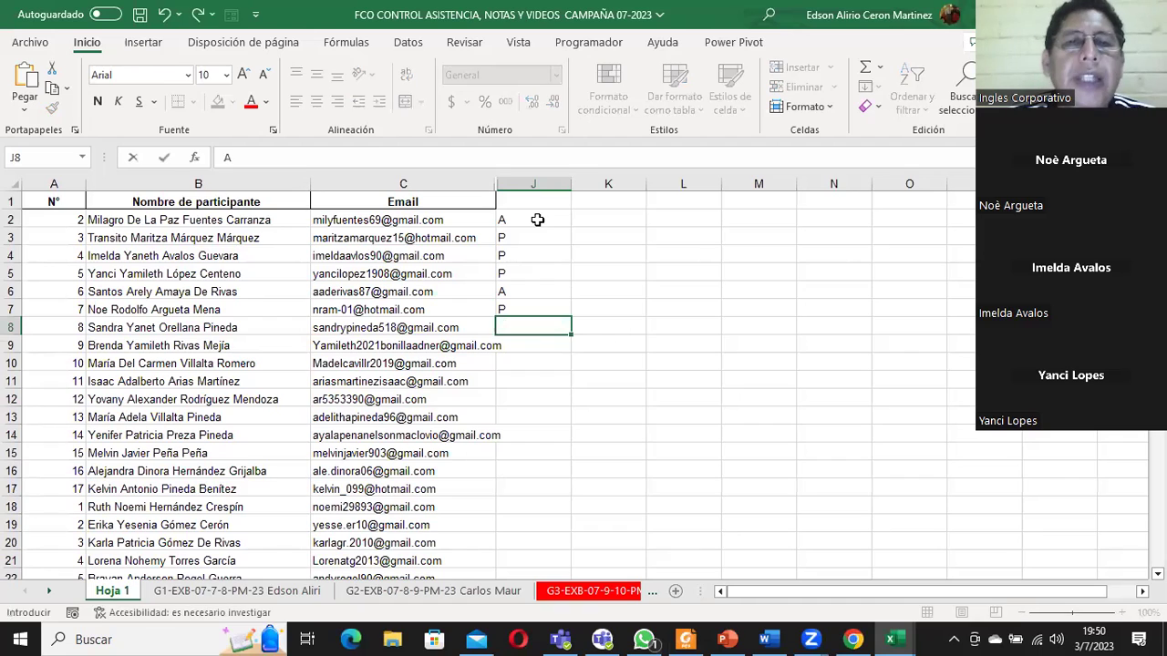
pyautogui.press('Return')
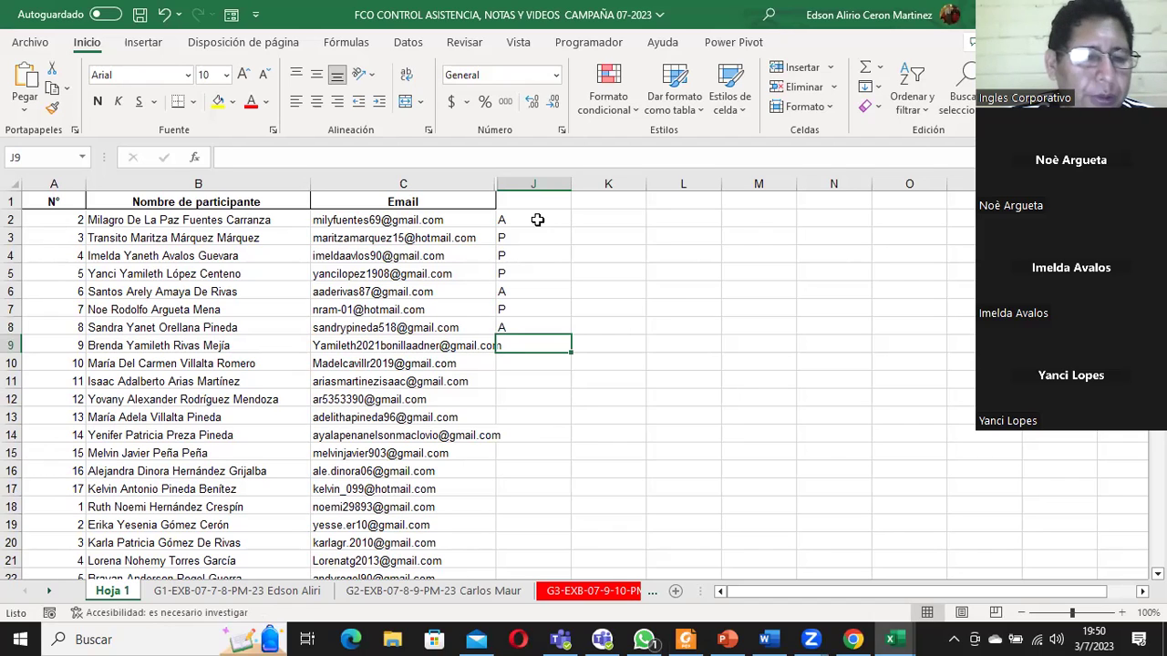
pyautogui.write('A')
pyautogui.press('BackSpace')
pyautogui.write('P')
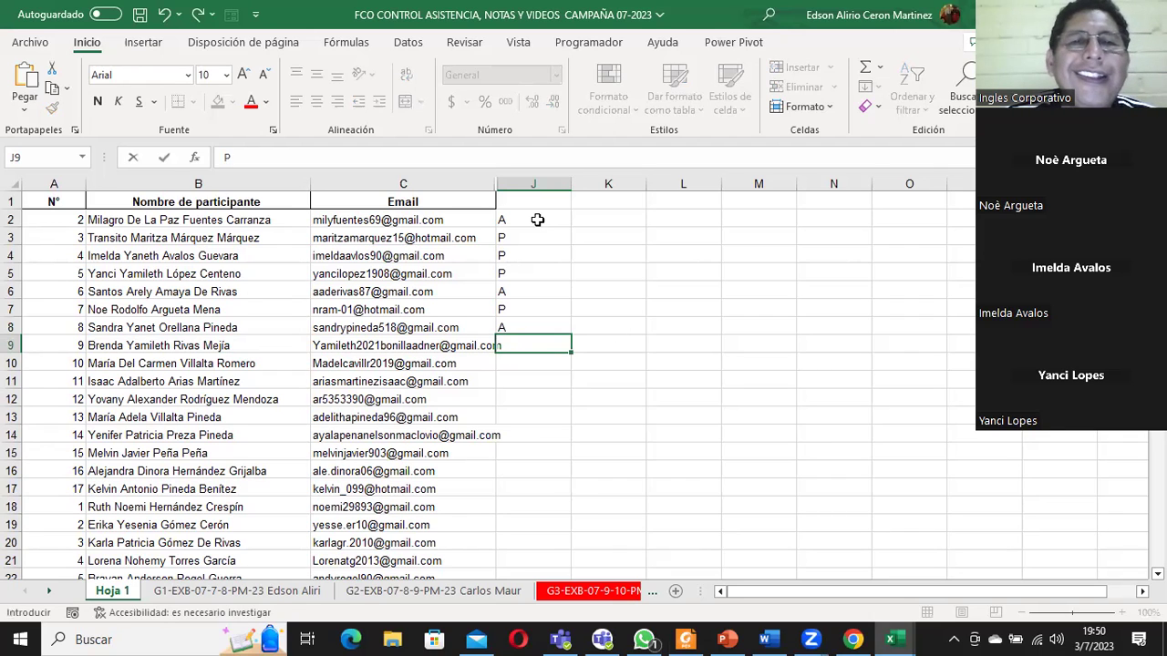
pyautogui.press('Return')
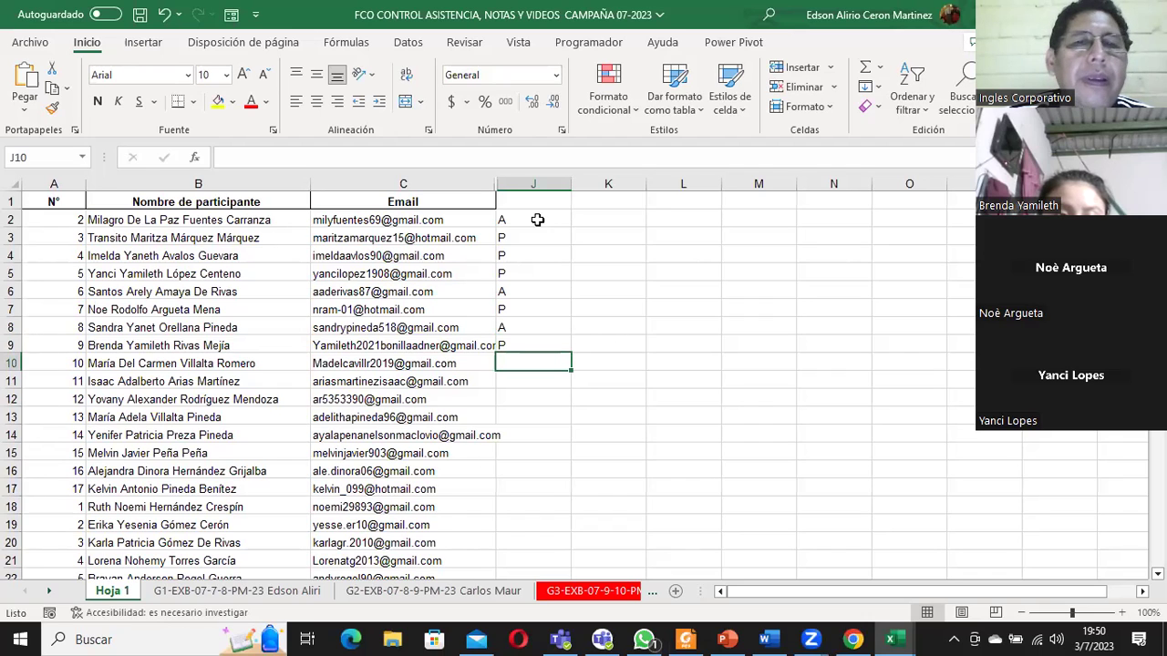
pyautogui.write('P')
pyautogui.press('Return')
# Mark P in cells J11 through J14.
pyautogui.write('P')
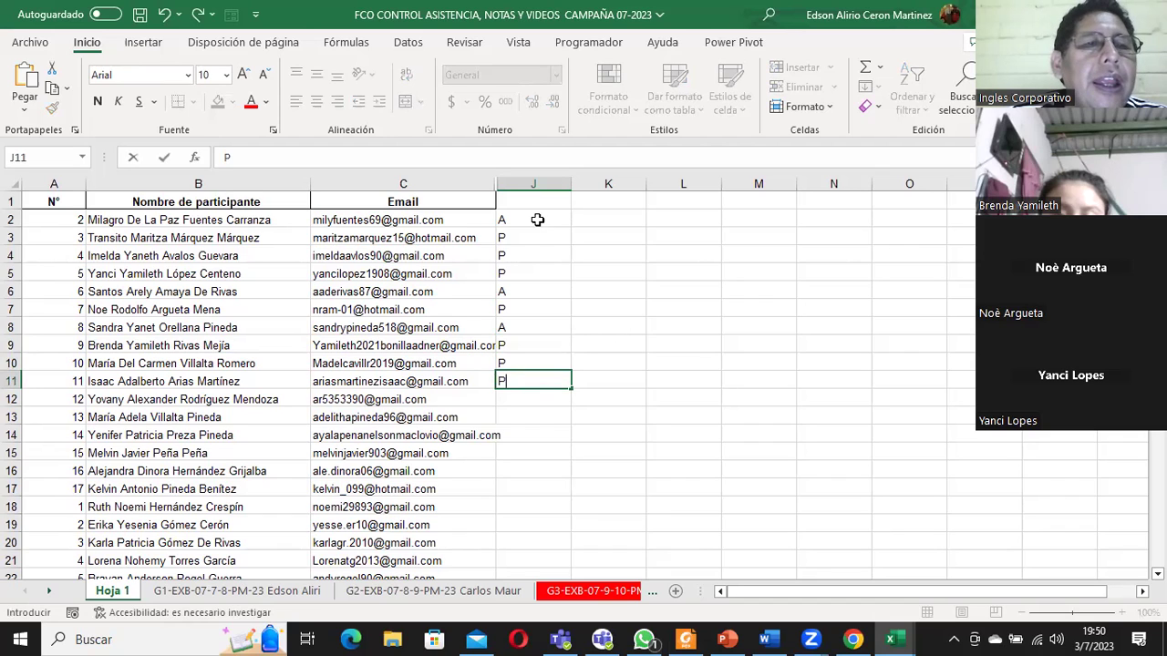
pyautogui.press('BackSpace')
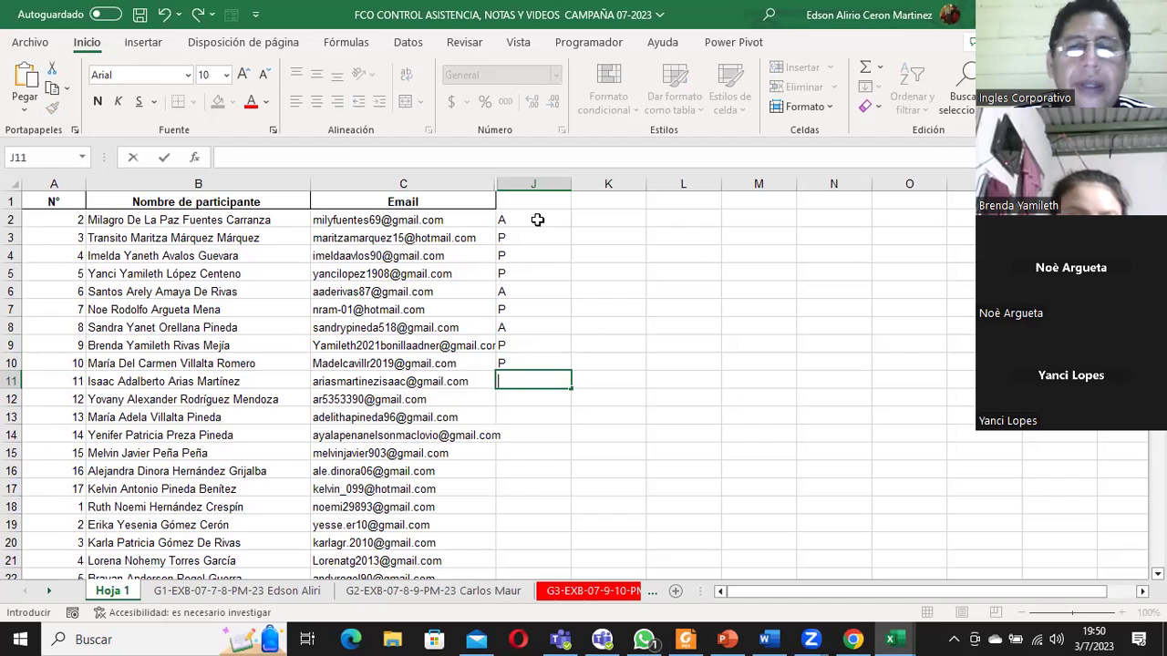
pyautogui.write('P')
pyautogui.press('Return')
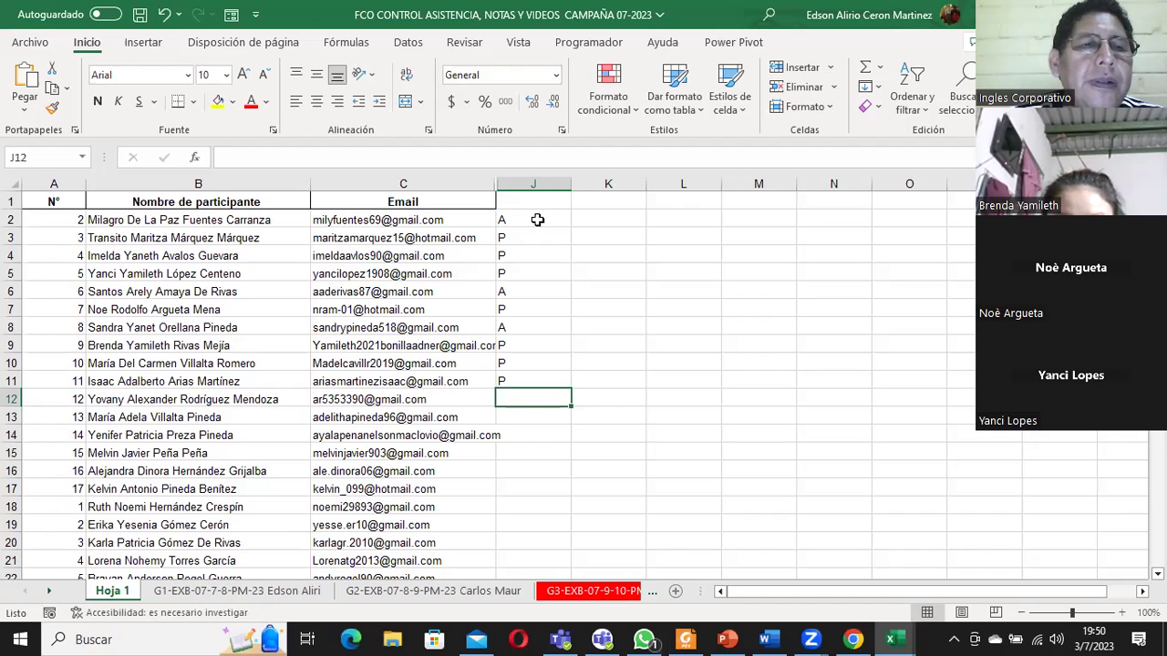
pyautogui.write('P')
pyautogui.press('Return')
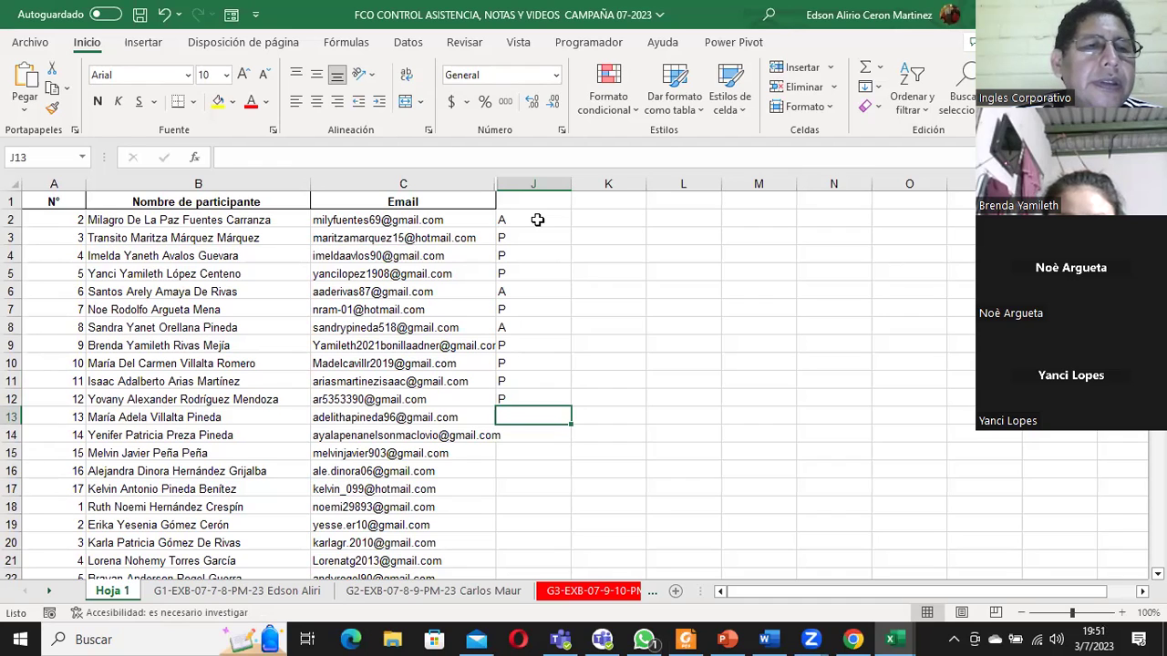
pyautogui.write('P')
pyautogui.press('Return')
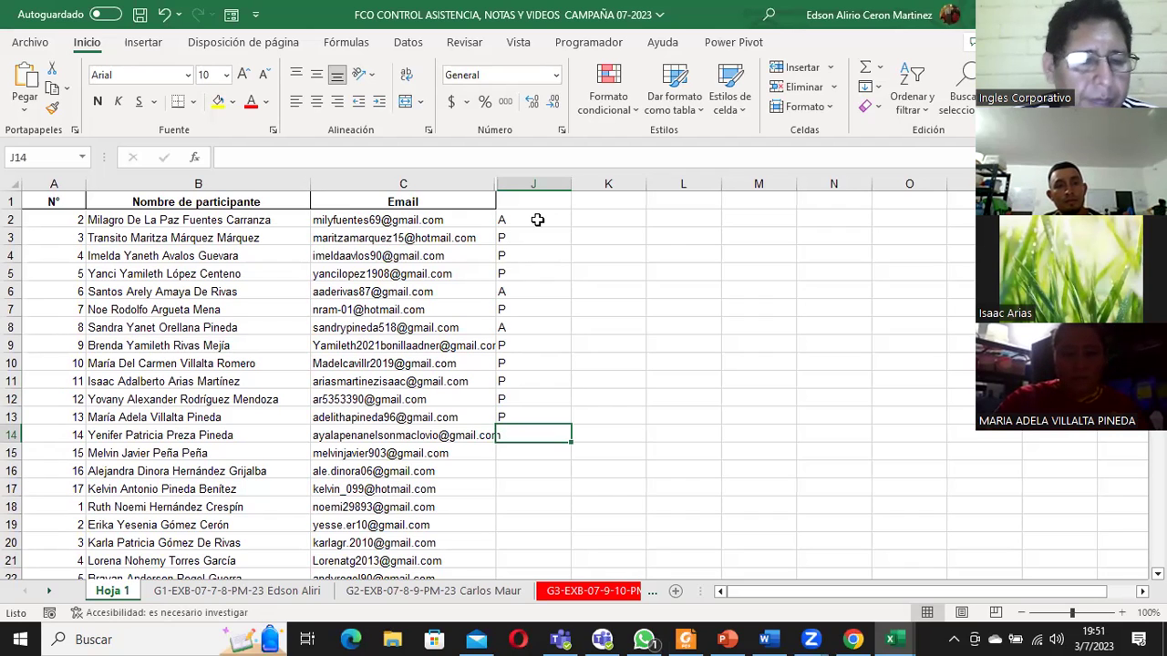
pyautogui.write('P')
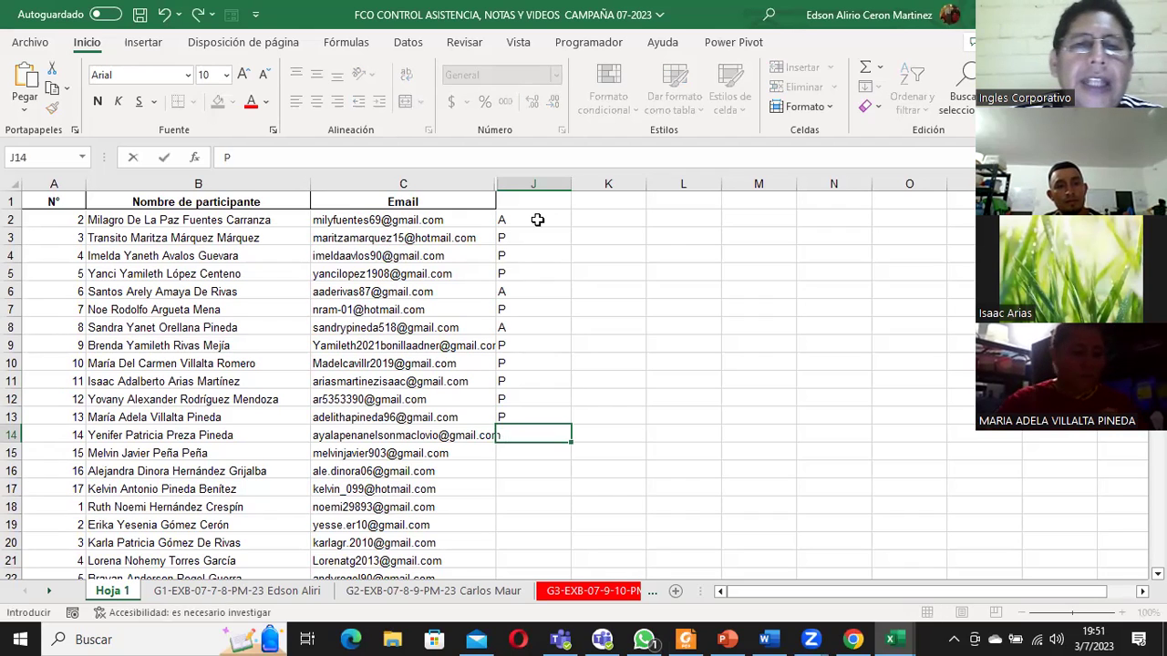
pyautogui.press('Return')
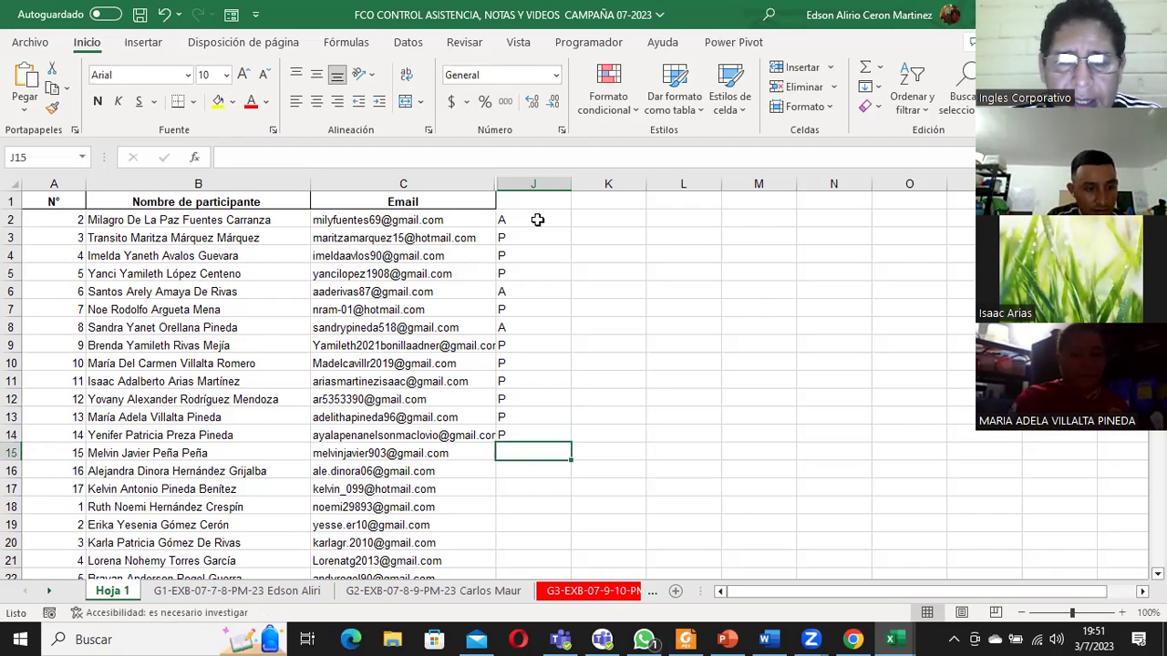
# Mark P in J15, A in J16, and P in J17.
pyautogui.write('P')
pyautogui.press('Return')
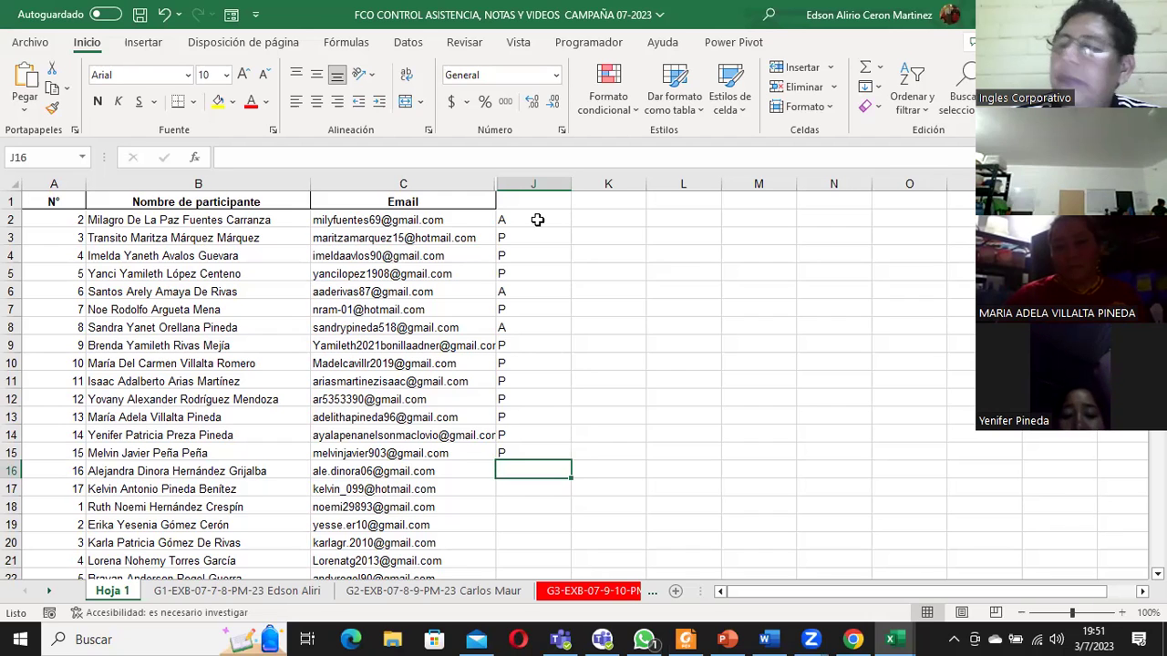
pyautogui.write('P')
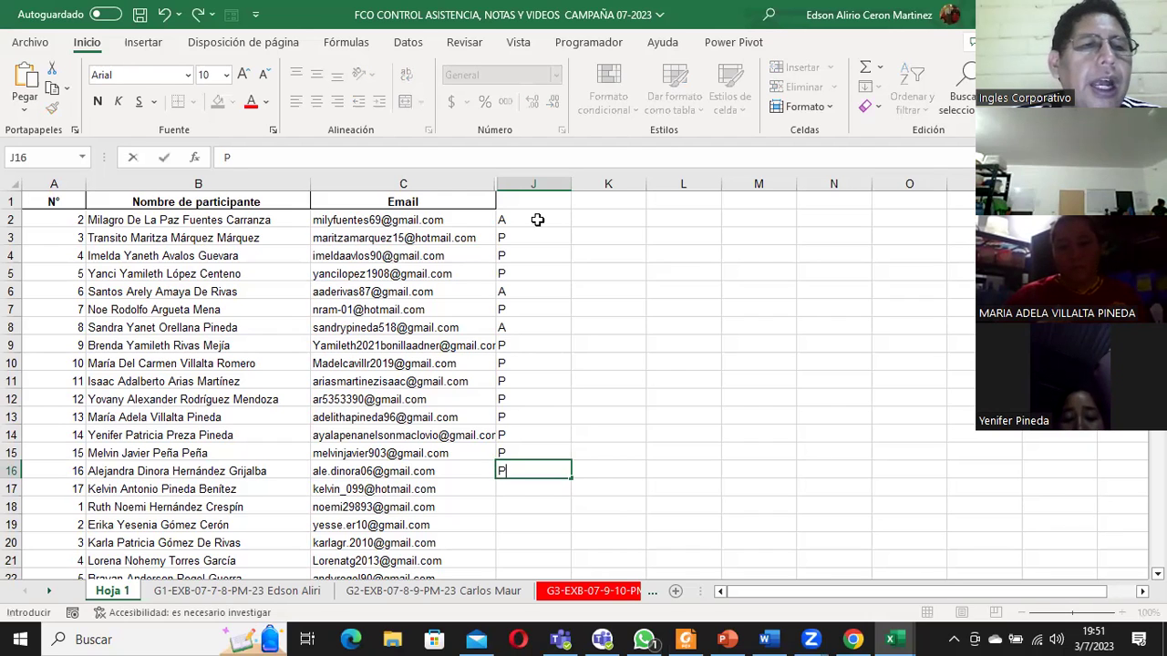
pyautogui.press('BackSpace')
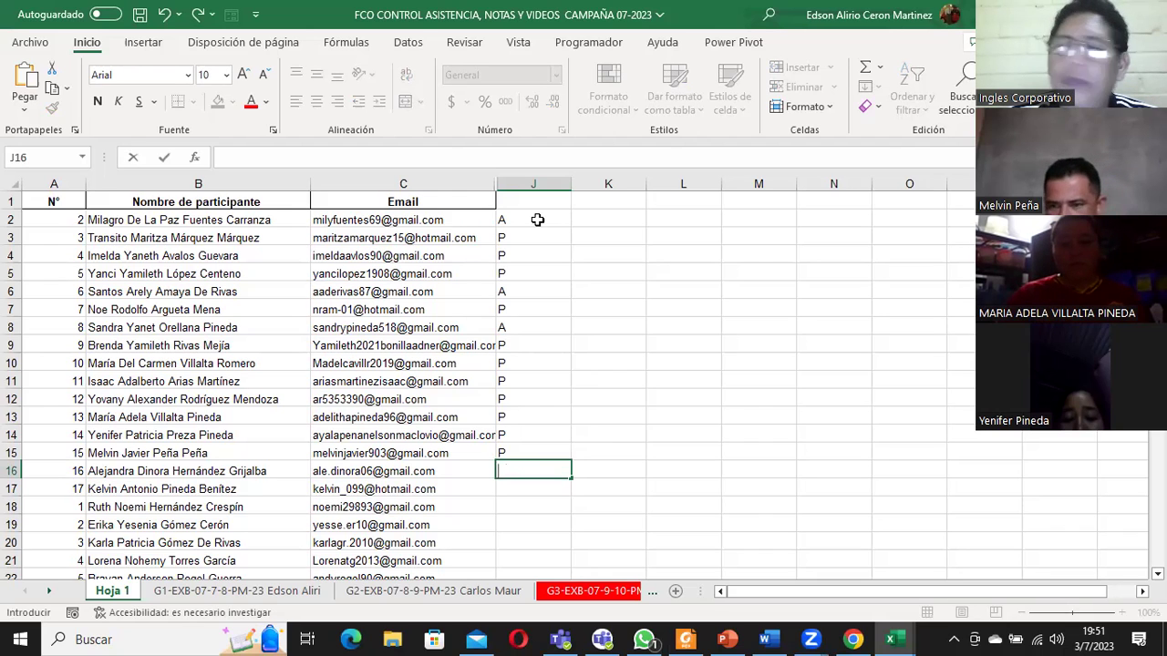
pyautogui.write('A')
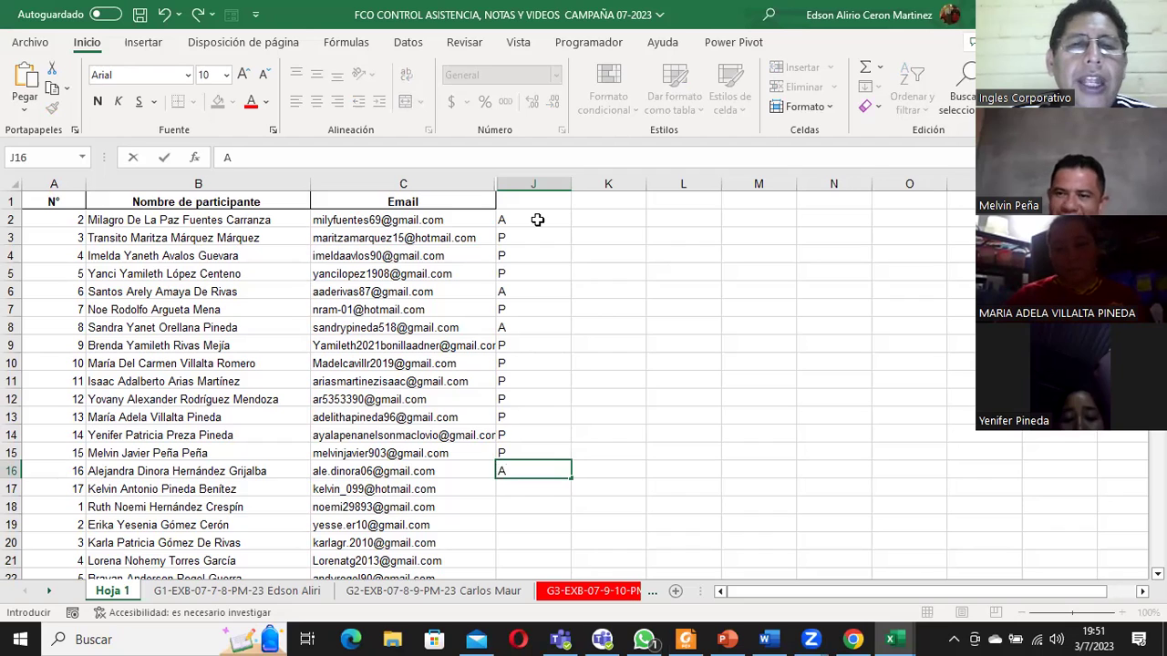
pyautogui.press('Return')
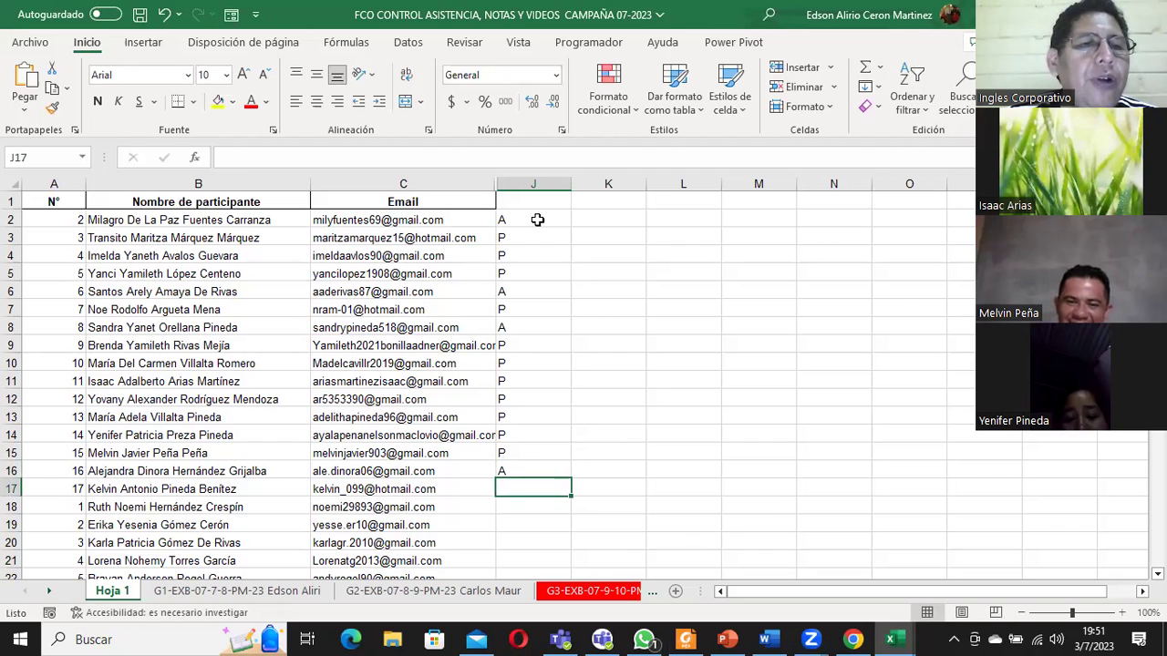
pyautogui.write('P')
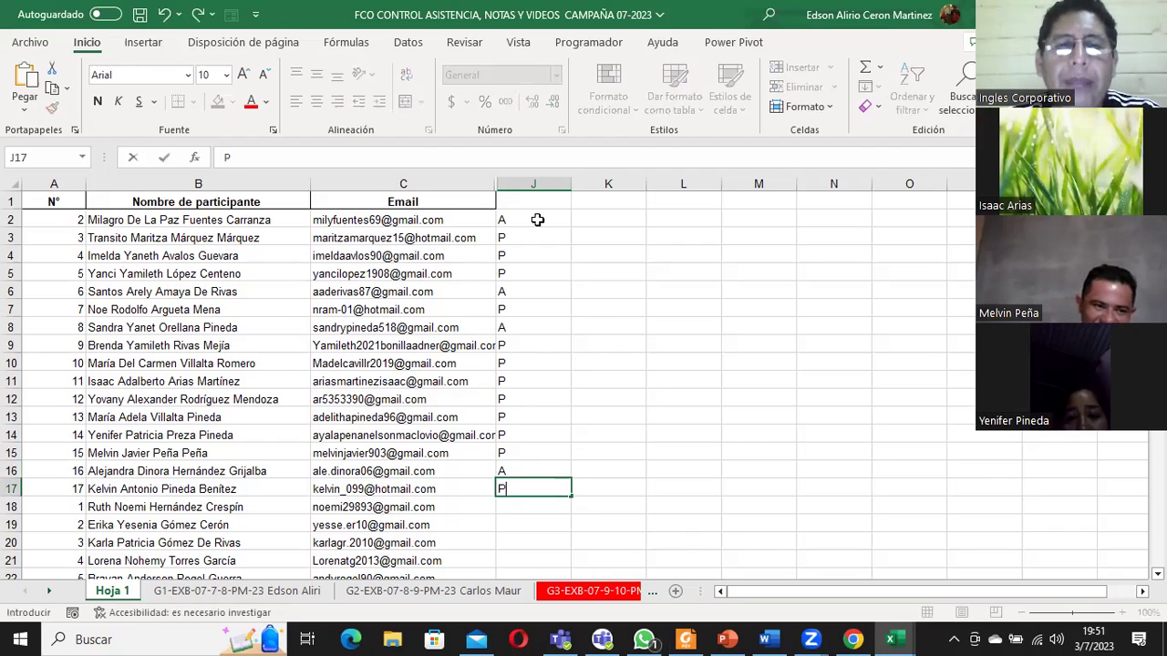
pyautogui.press('Return')
pyautogui.click(537, 220)
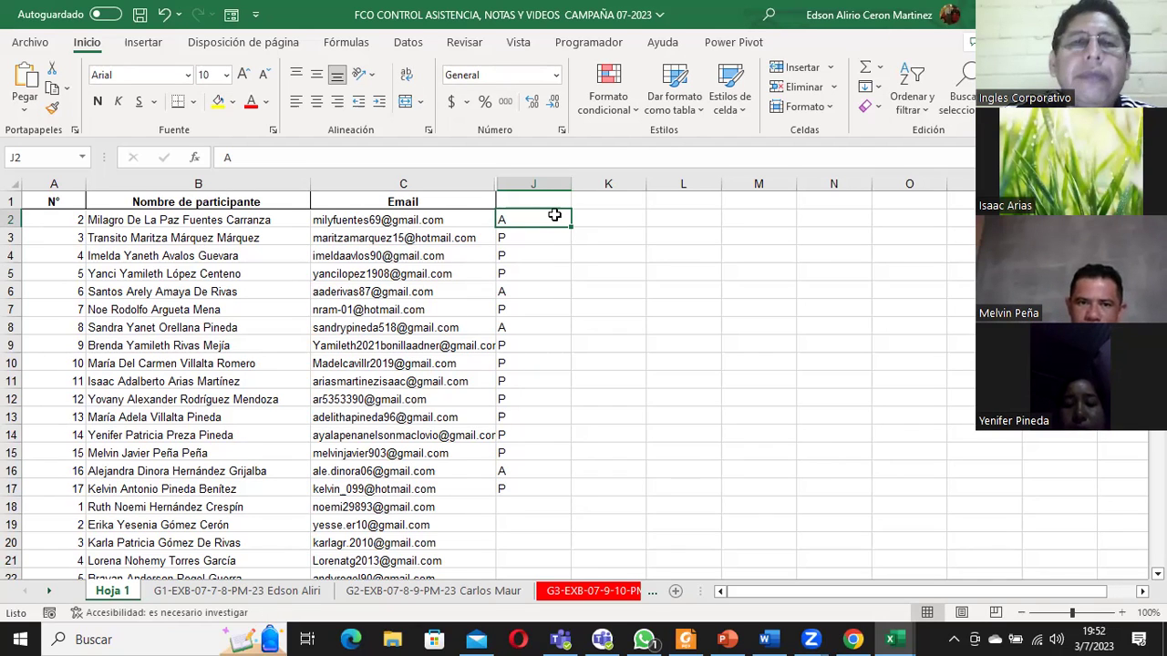
pyautogui.click(524, 298)
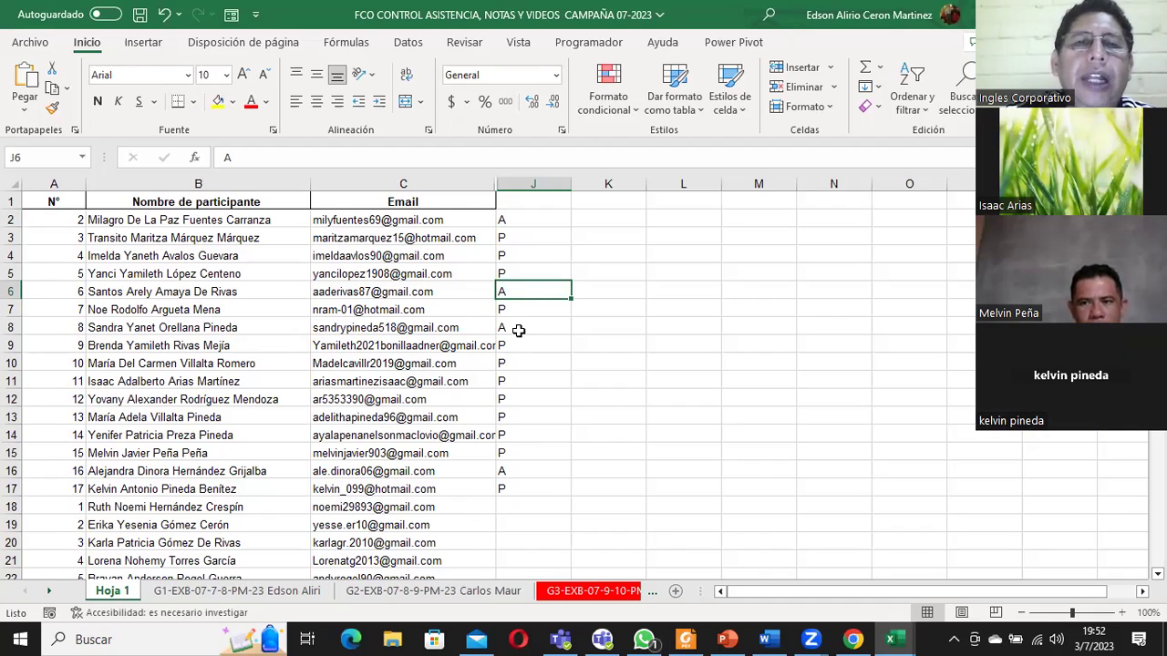
pyautogui.click(518, 330)
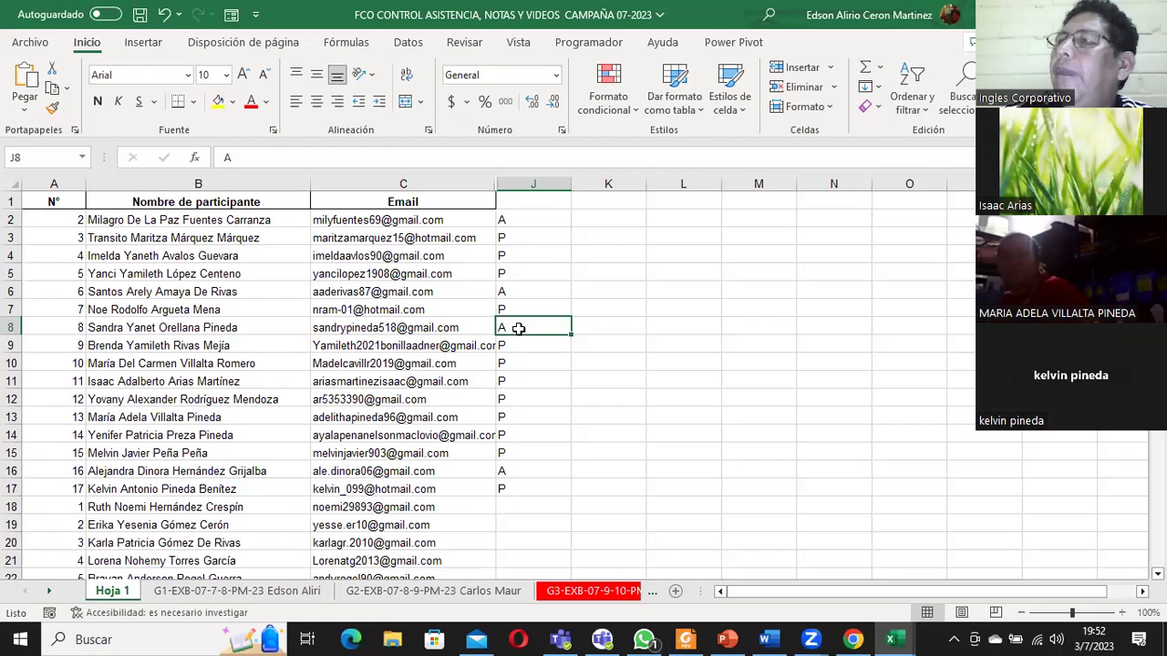
pyautogui.click(515, 471)
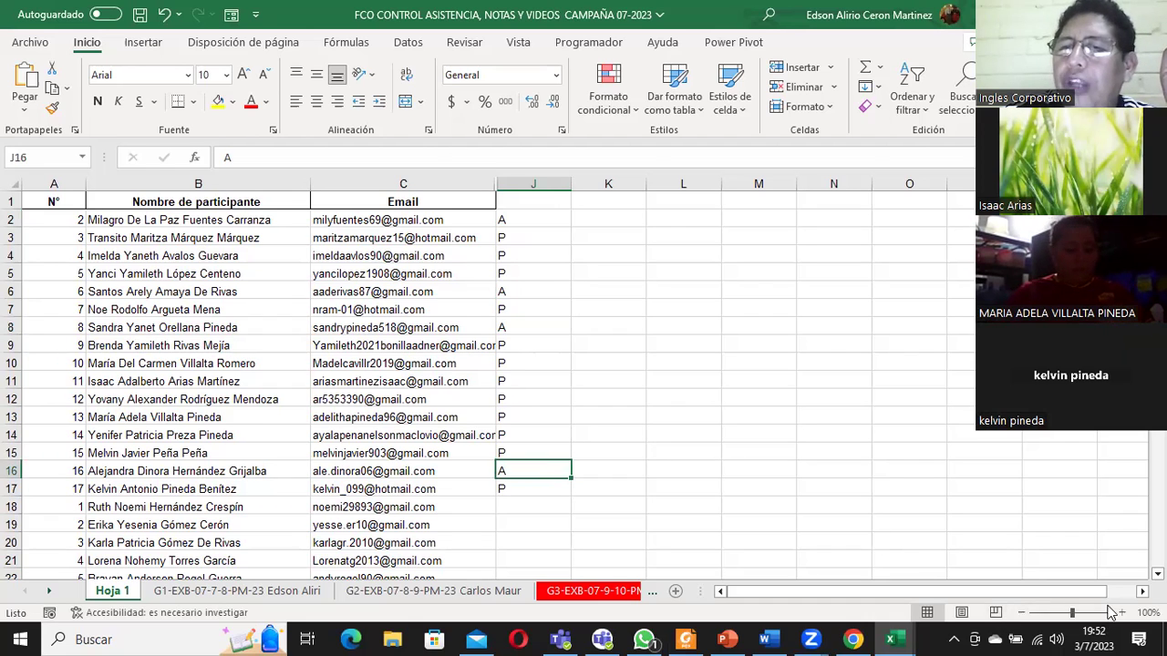
# Zoom in on the sheet and insert a blank row at row 18 via Insertar.
pyautogui.click(1122, 614)
pyautogui.click(1123, 613)
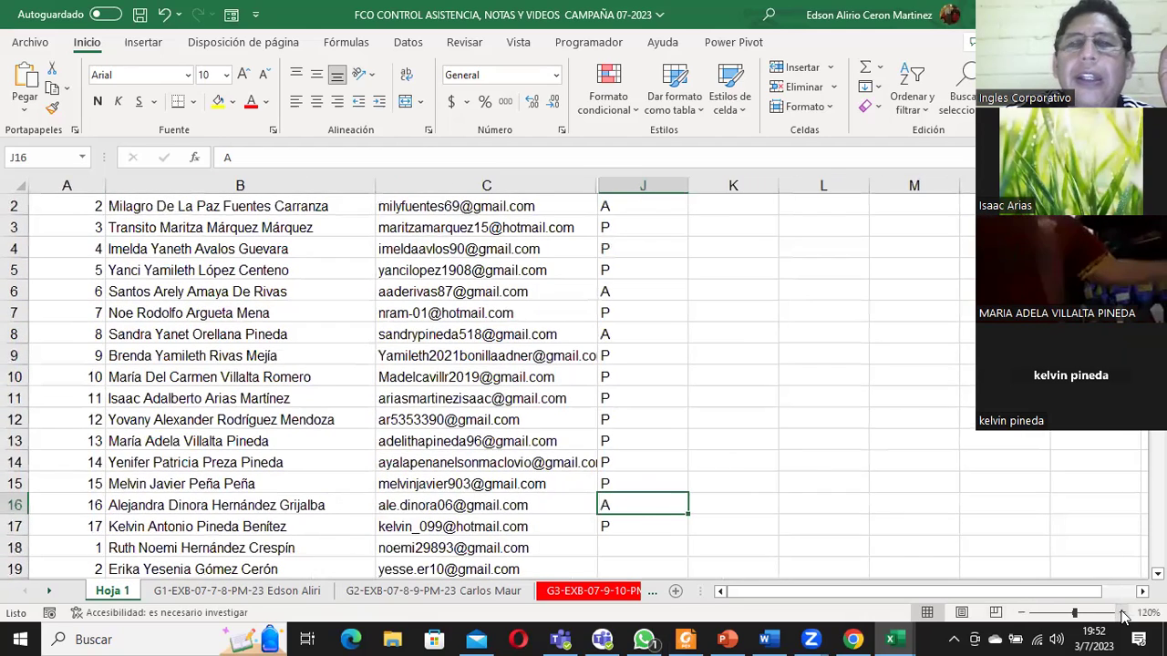
pyautogui.click(1122, 613)
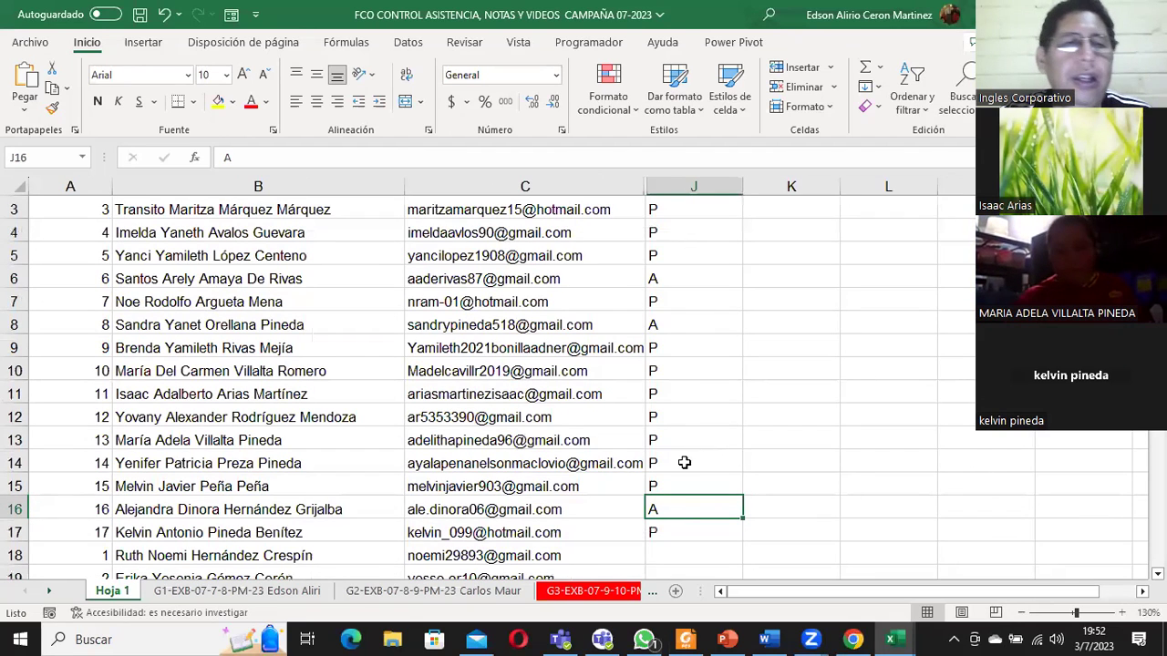
pyautogui.click(16, 555)
pyautogui.rightClick(16, 556)
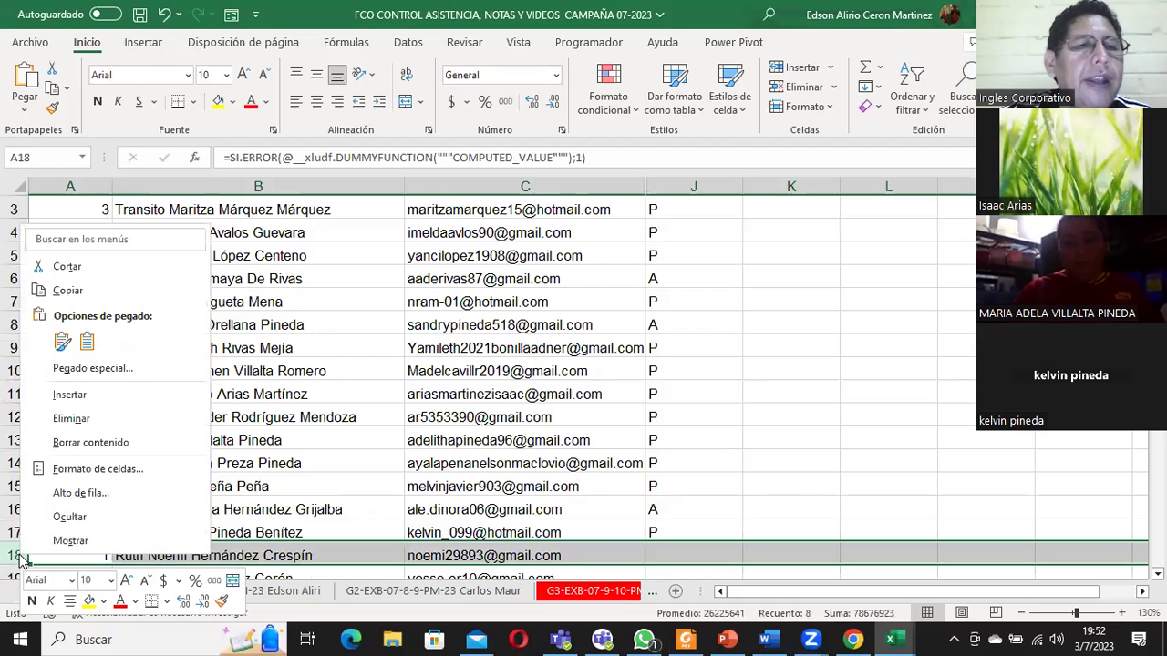
pyautogui.click(70, 394)
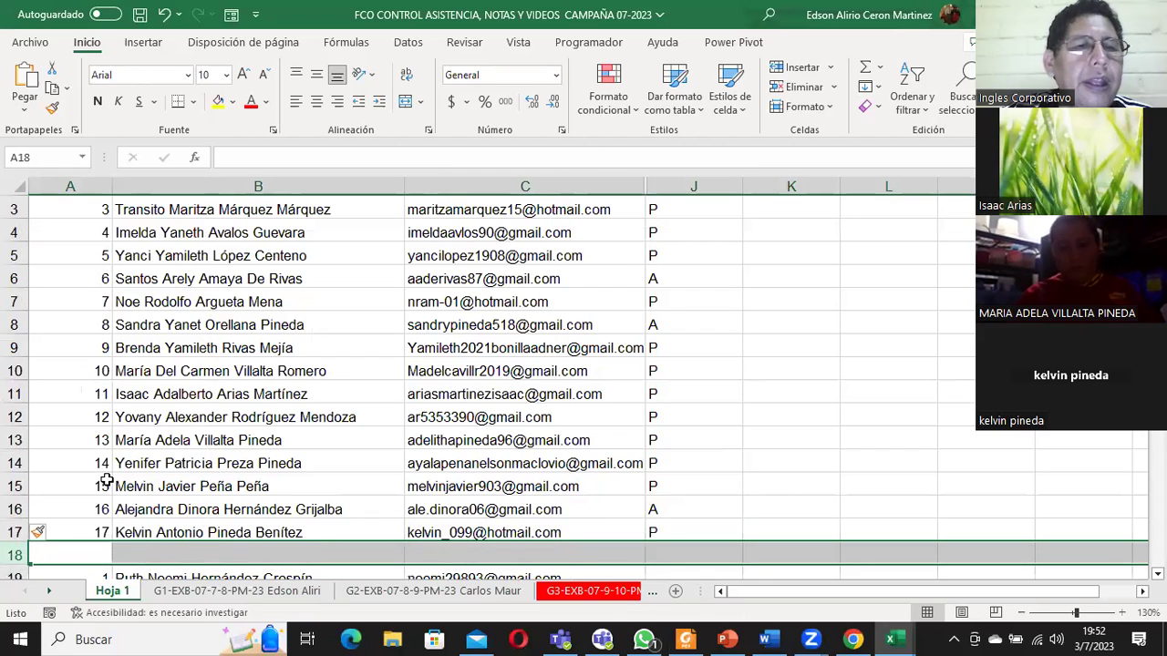
# Type the new participant's full name in B18, commit it, then select C18.
pyautogui.click(157, 557)
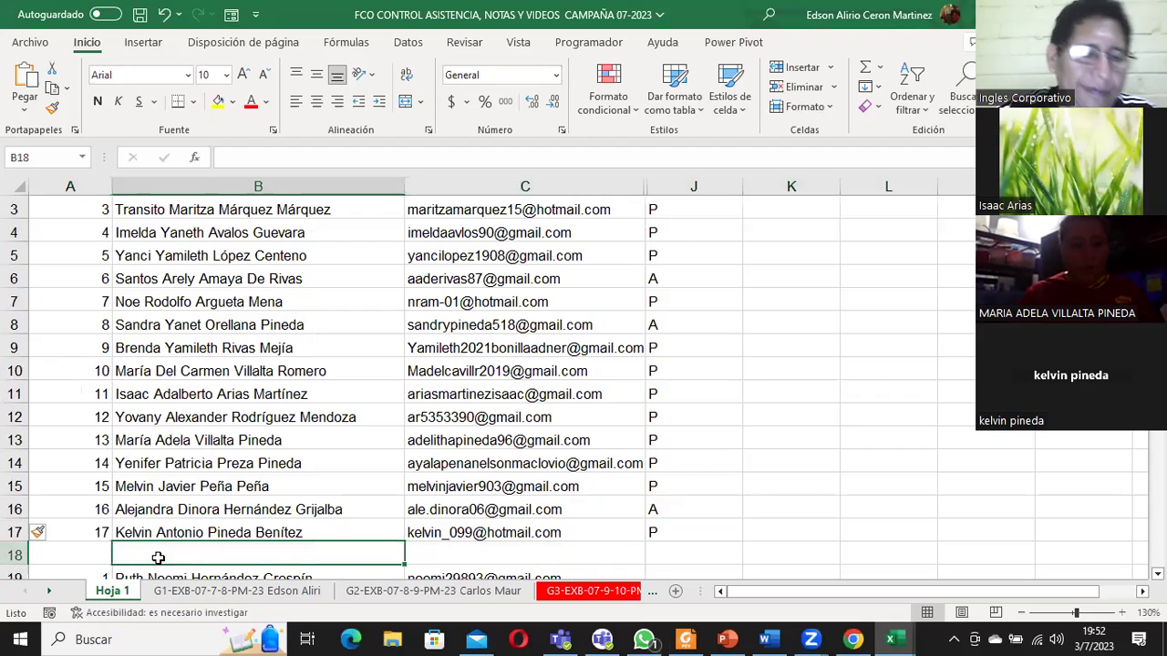
pyautogui.write('ceLIA')
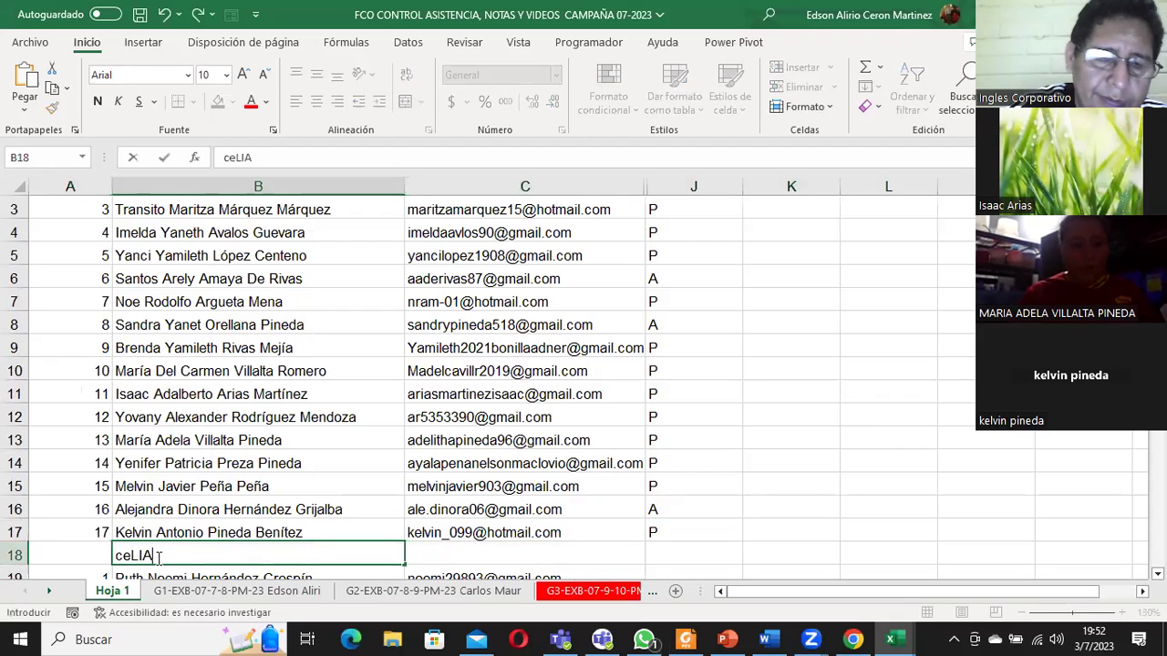
pyautogui.write(' Raquel')
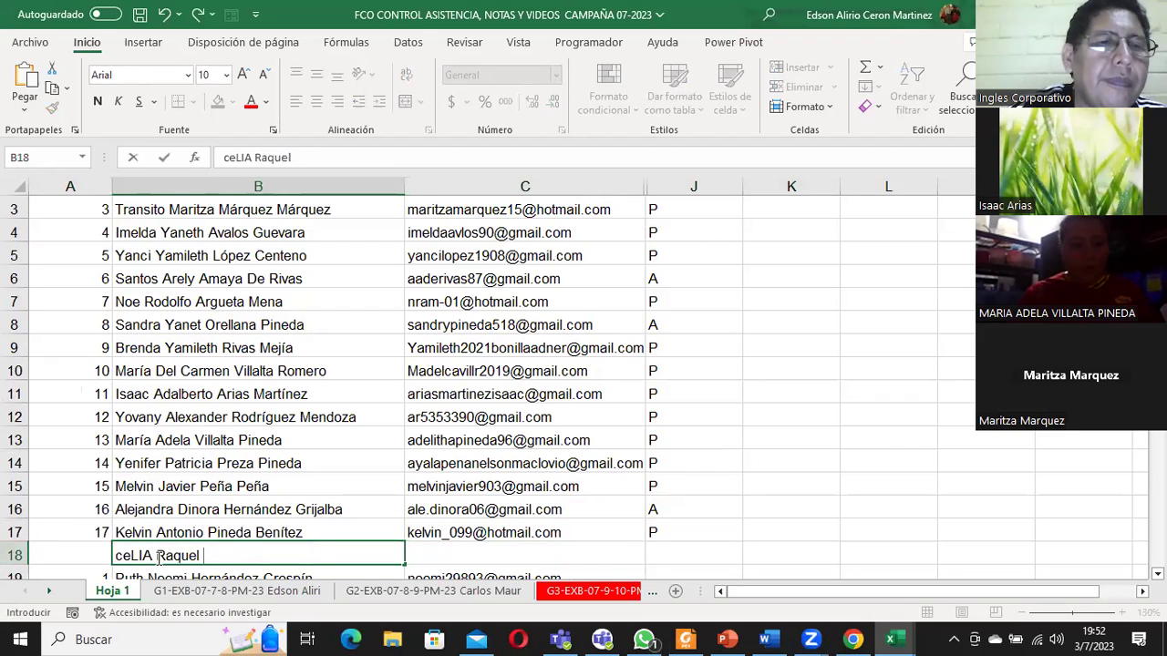
pyautogui.press('BackSpace')
pyautogui.press('BackSpace')
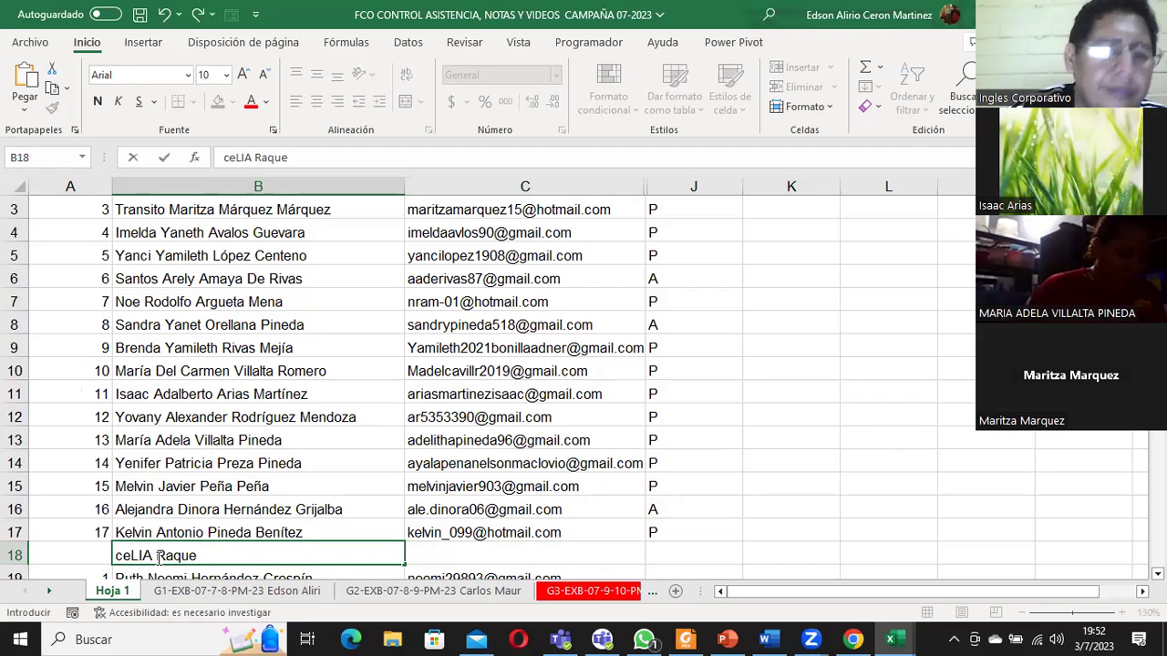
pyautogui.press('BackSpace')
pyautogui.press('BackSpace')
pyautogui.press('BackSpace')
pyautogui.press('BackSpace')
pyautogui.press('BackSpace')
pyautogui.press('BackSpace')
pyautogui.write('Cesar Gustavo Cortez Acevedo')
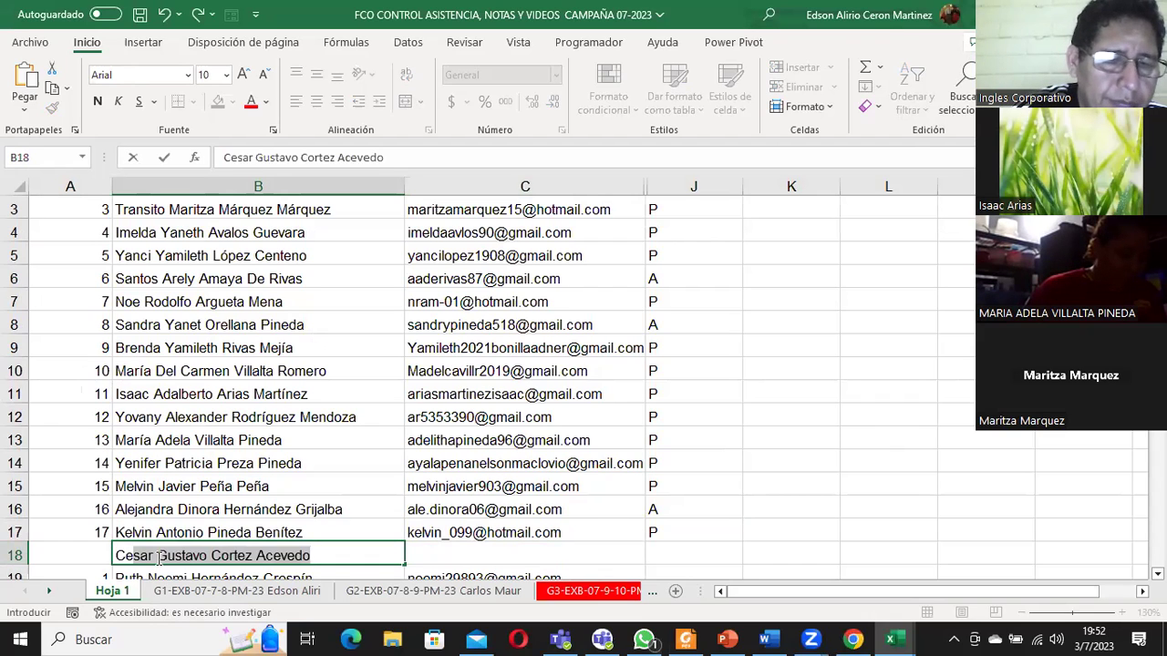
pyautogui.write('lia Raquel Orellana A')
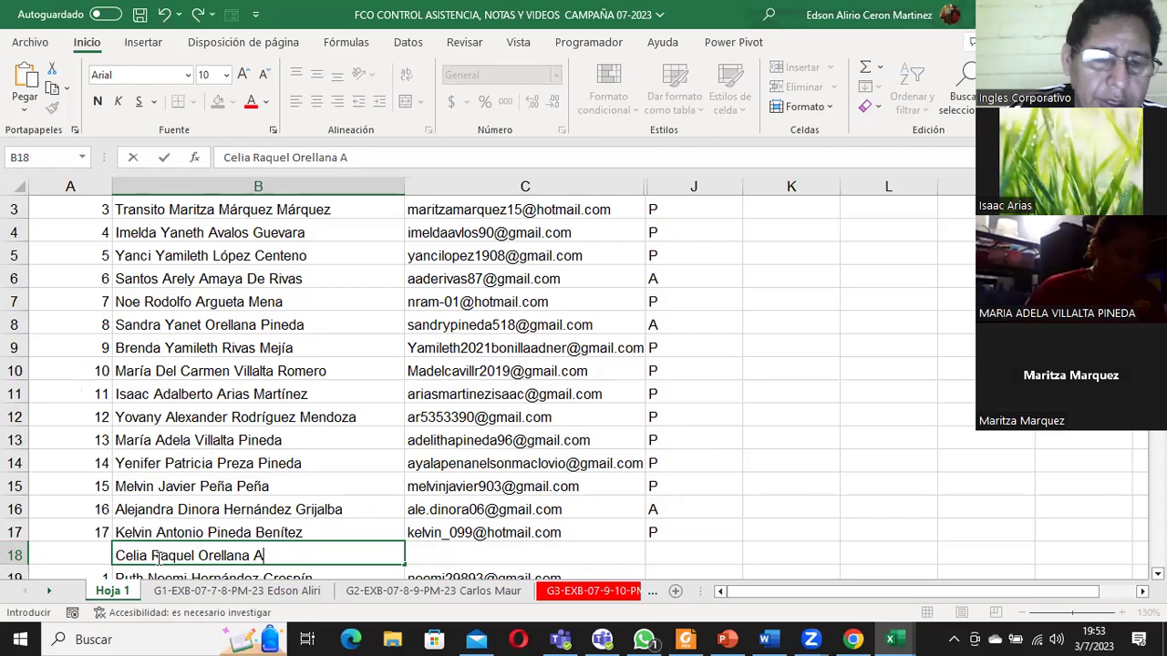
pyautogui.write('ilar')
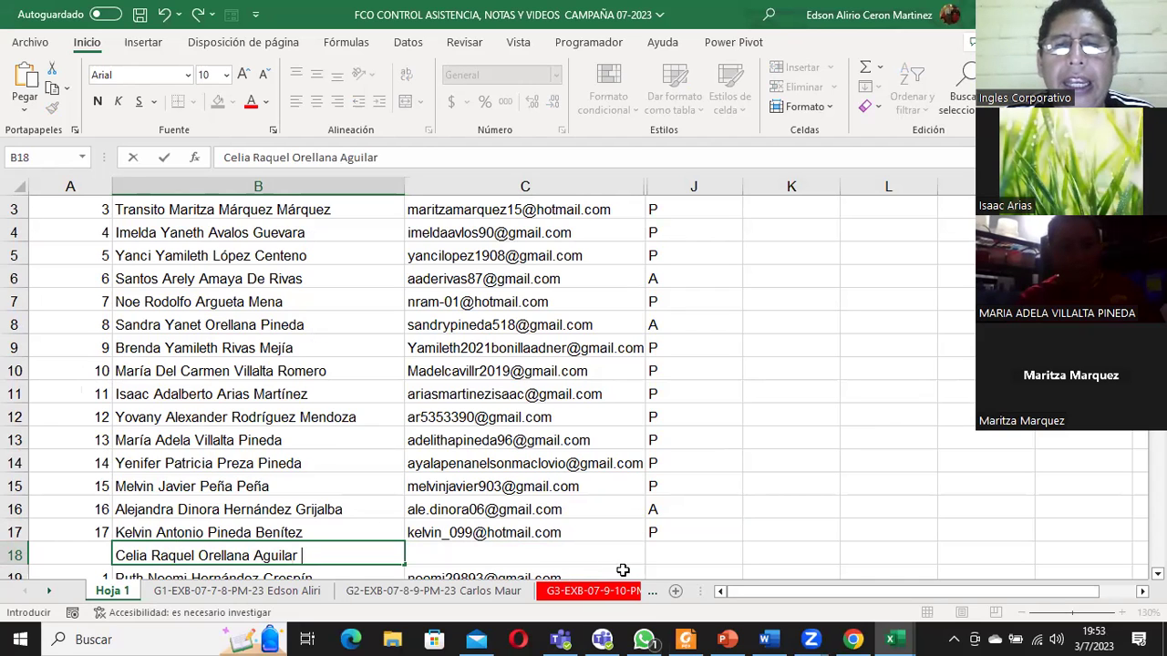
pyautogui.click(513, 556)
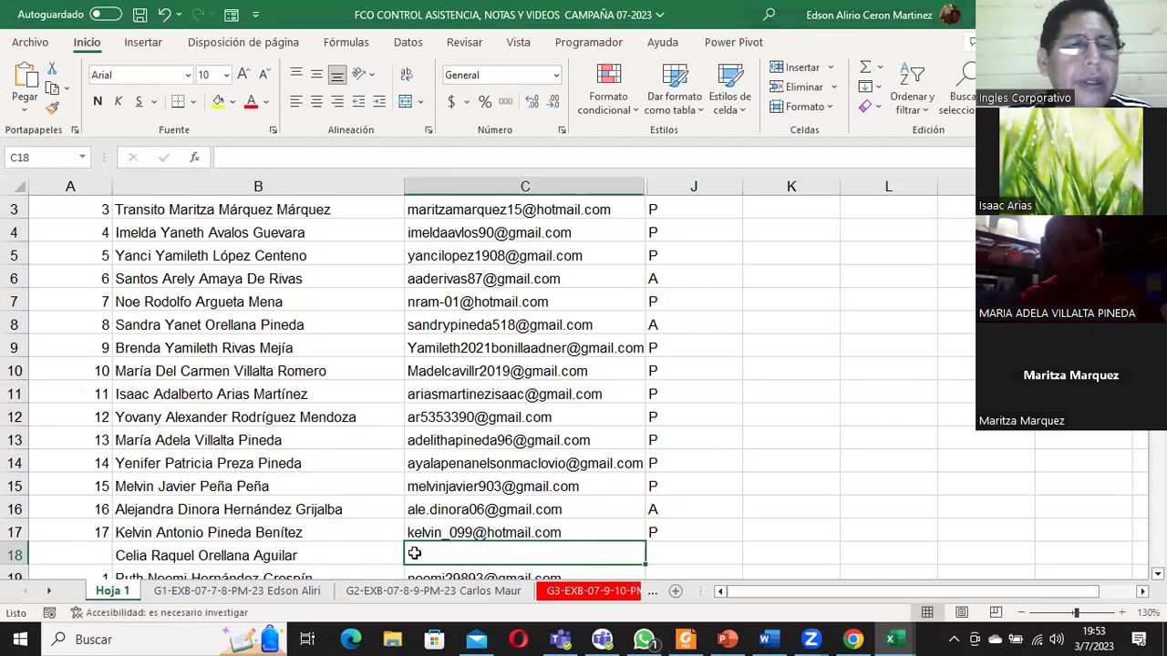
pyautogui.click(232, 555)
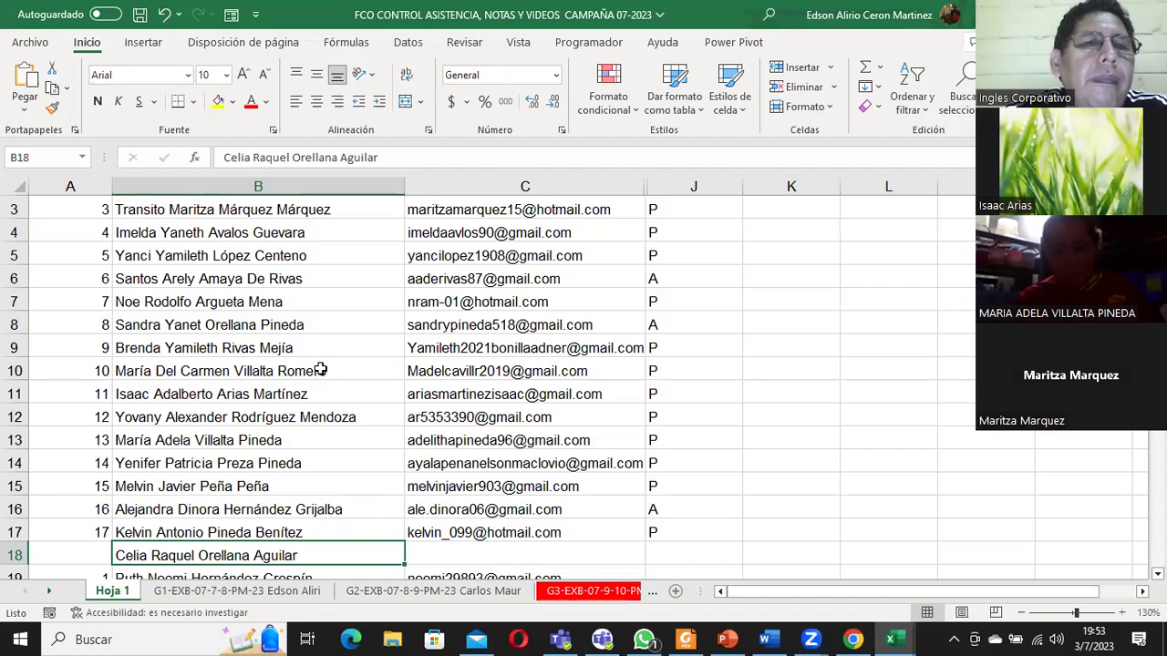
# Change the row 8 participant's mark in J8 from A to P.
pyautogui.click(317, 325)
pyautogui.click(660, 324)
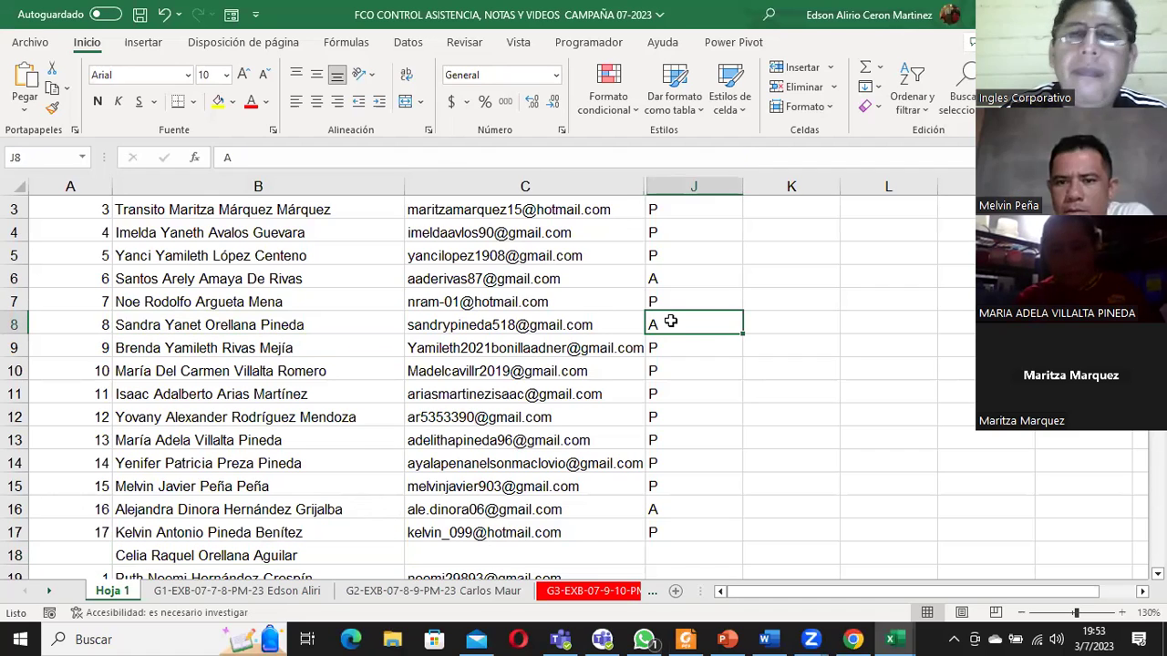
pyautogui.press('BackSpace')
pyautogui.write('p')
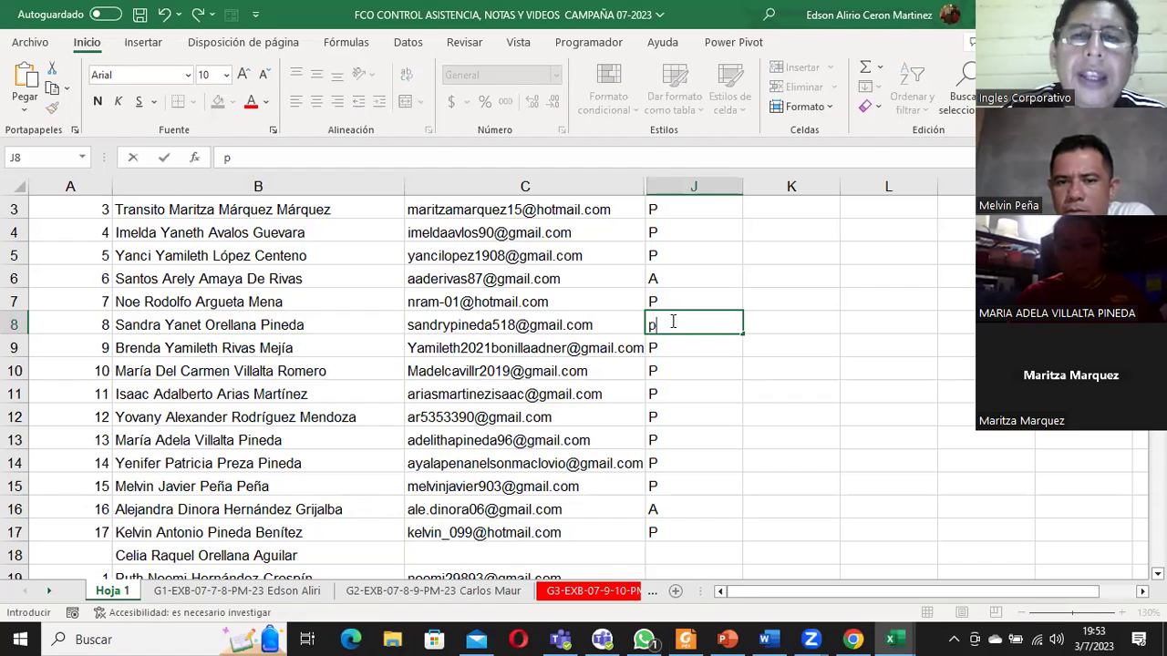
pyautogui.press('BackSpace')
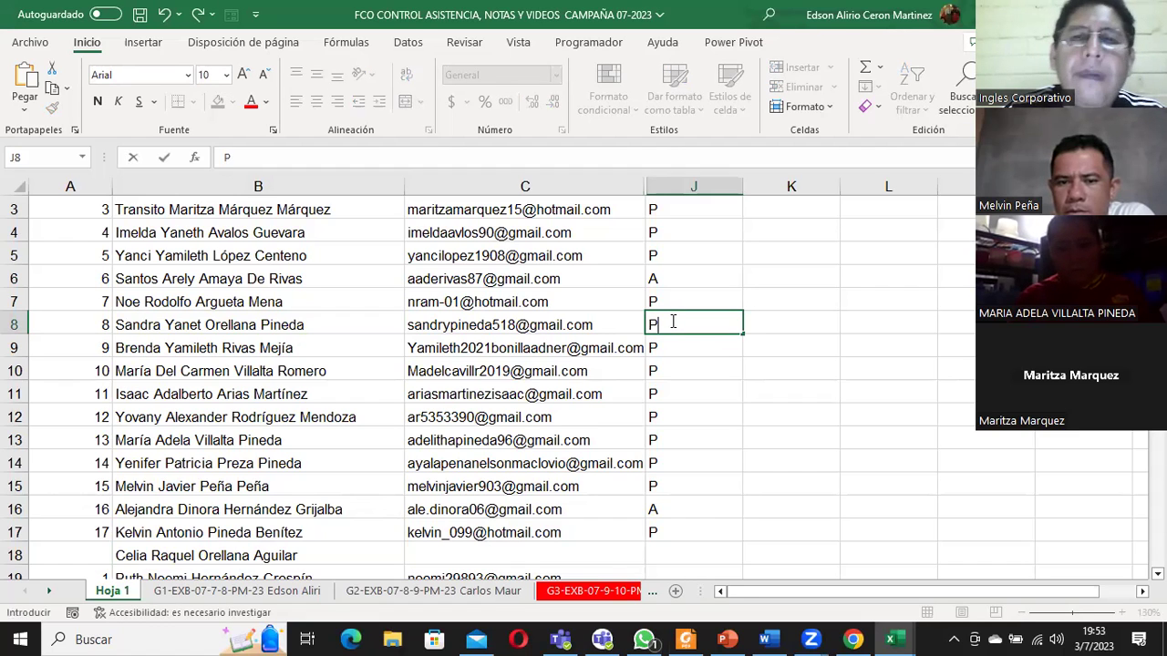
pyautogui.press('Return')
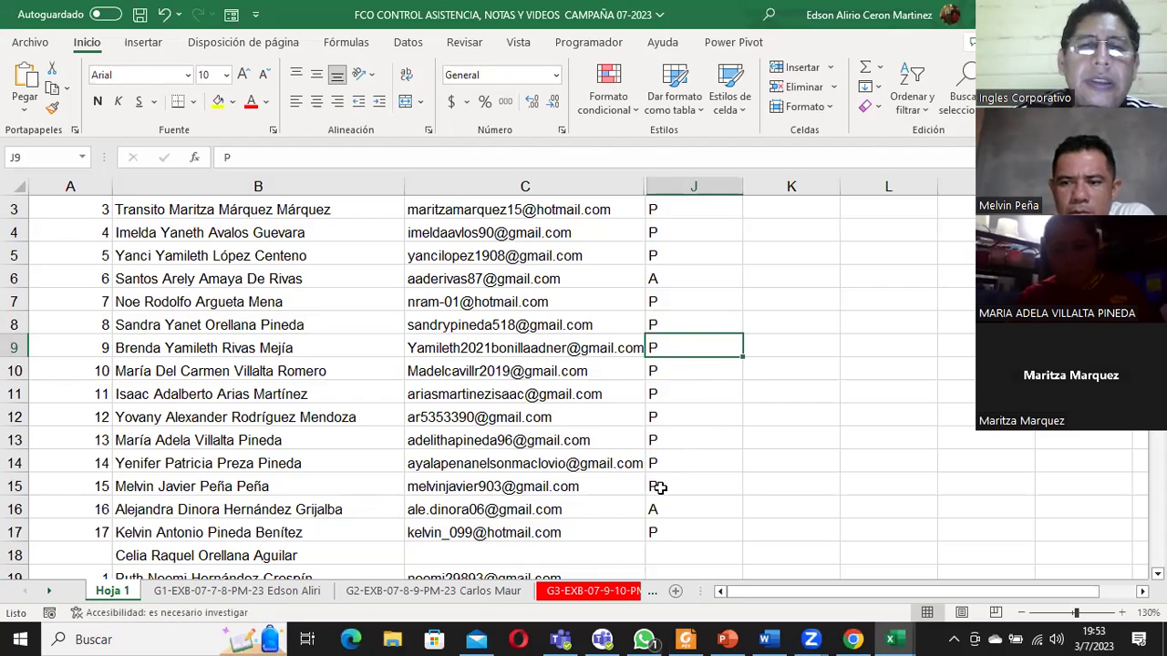
# Mark the row-18 participant present with P in J18.
pyautogui.click(692, 553)
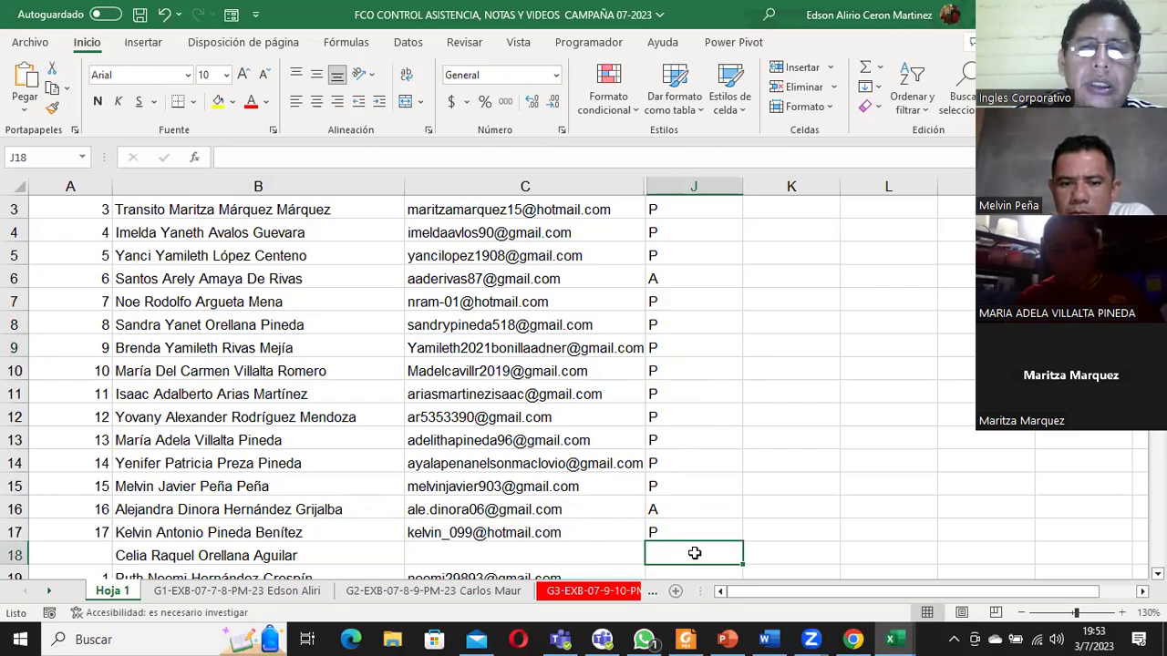
pyautogui.write('P')
pyautogui.press('Return')
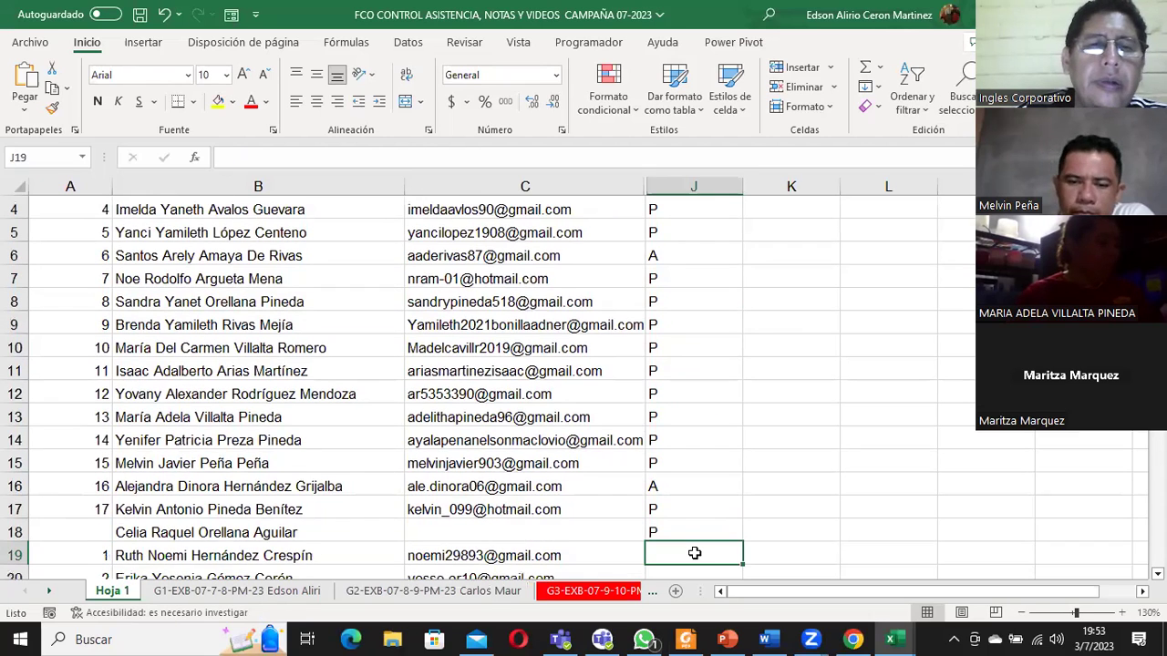
pyautogui.scroll(1, 668, 415)
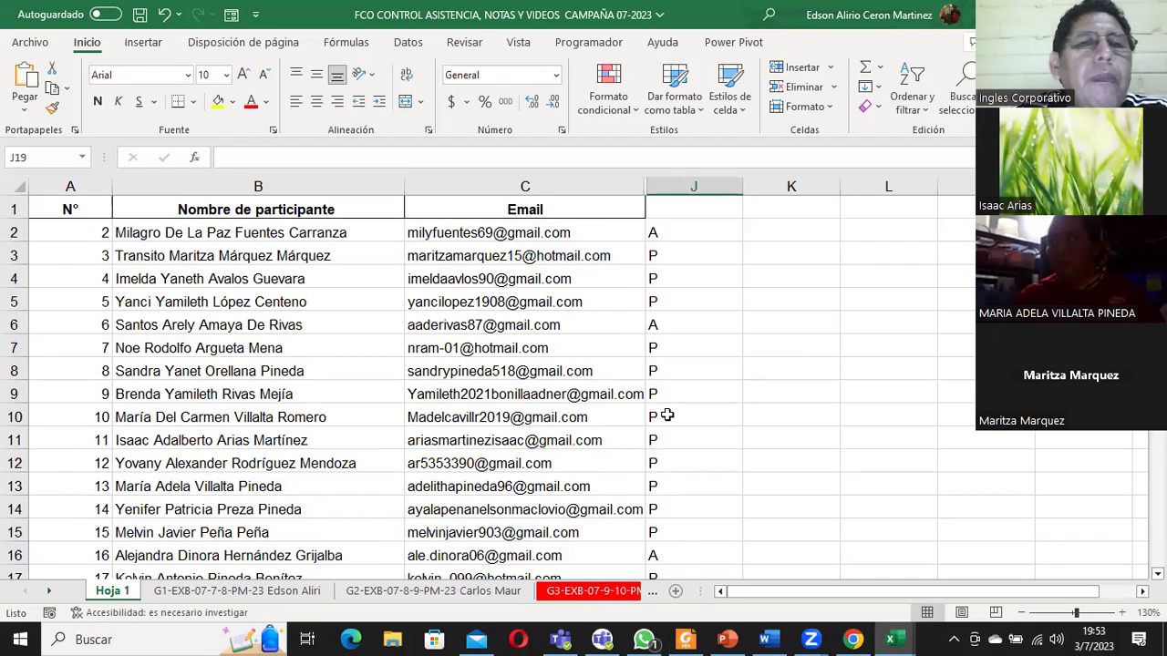
# Replace the A in cell J2 with the note 'Mal de Salud'.
pyautogui.doubleClick(693, 234)
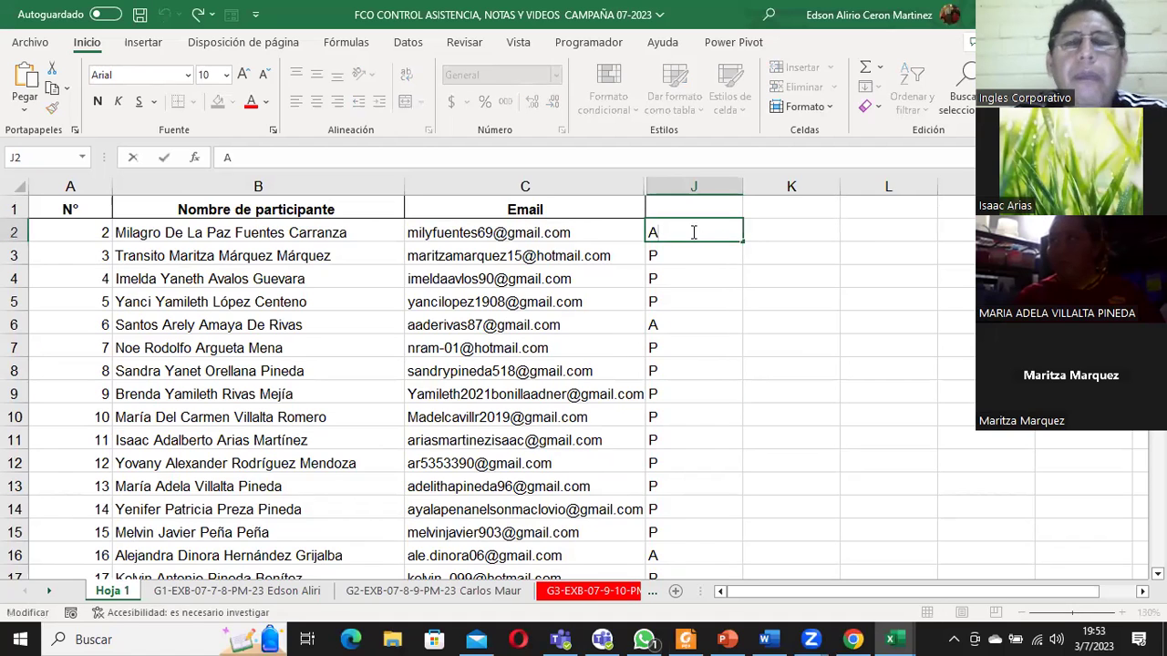
pyautogui.press('BackSpace')
pyautogui.write('Mal de Salud')
pyautogui.press('Return')
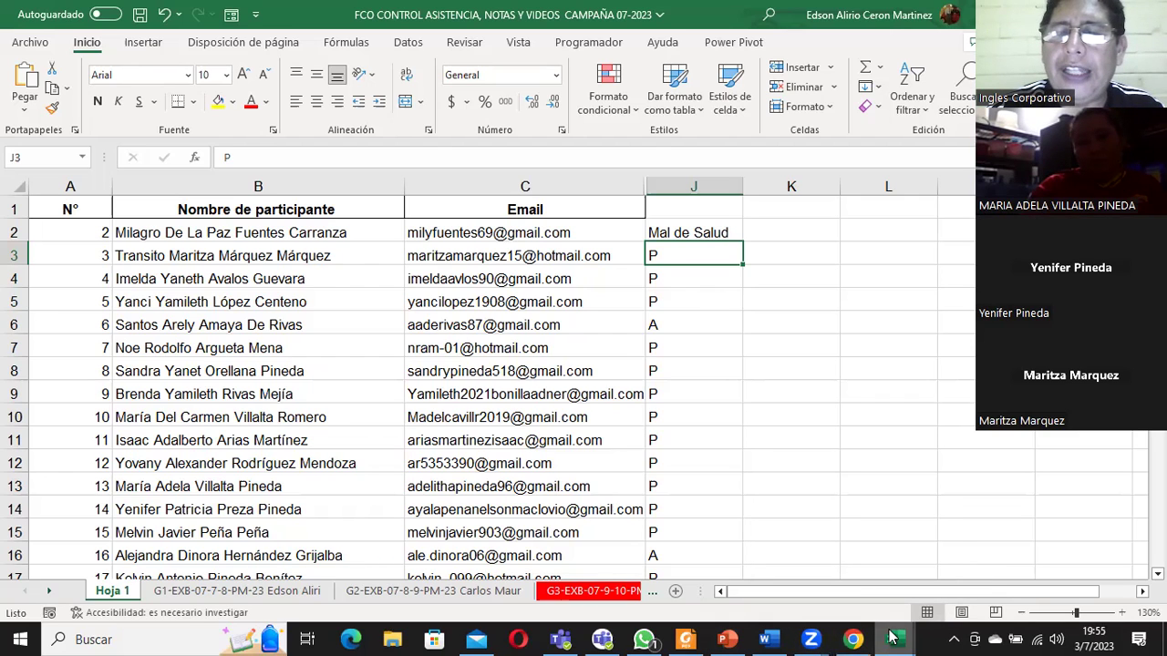
# Switch to the 'Copia de Cronograma de trabajo de enero 2023' workbook and open its Archivo start page.
pyautogui.click(893, 638)
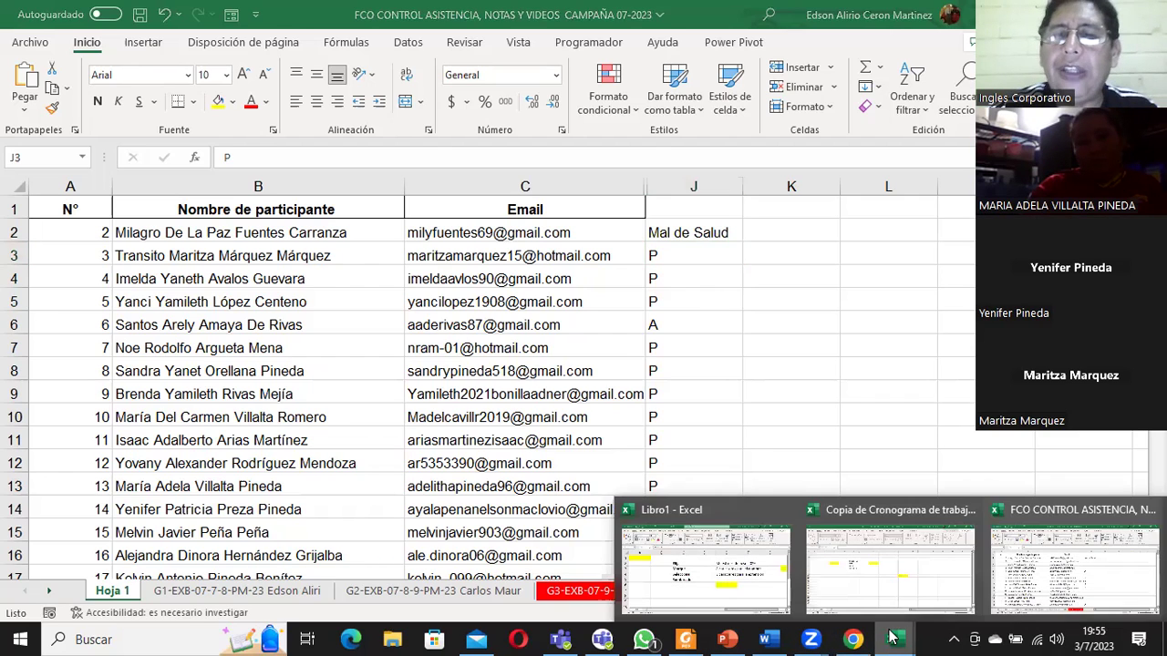
pyautogui.click(883, 565)
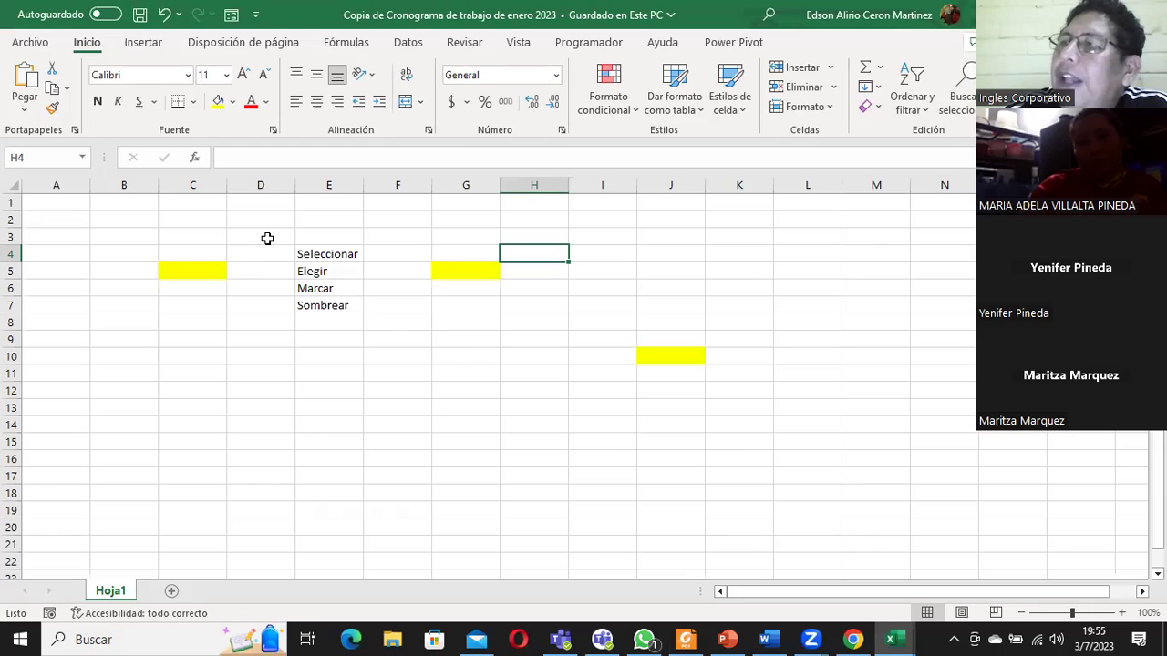
pyautogui.click(31, 47)
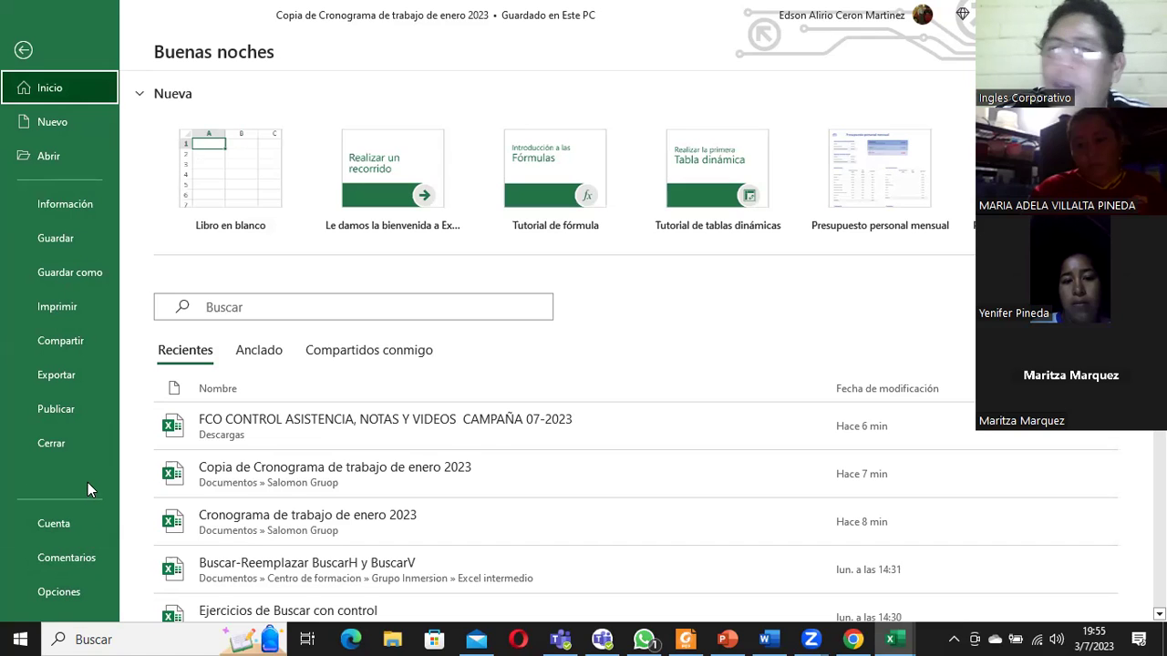
# Return to the Cronograma sheet at cell F5, then show PowerPoint slide 5, 'Teclados'.
pyautogui.click(25, 44)
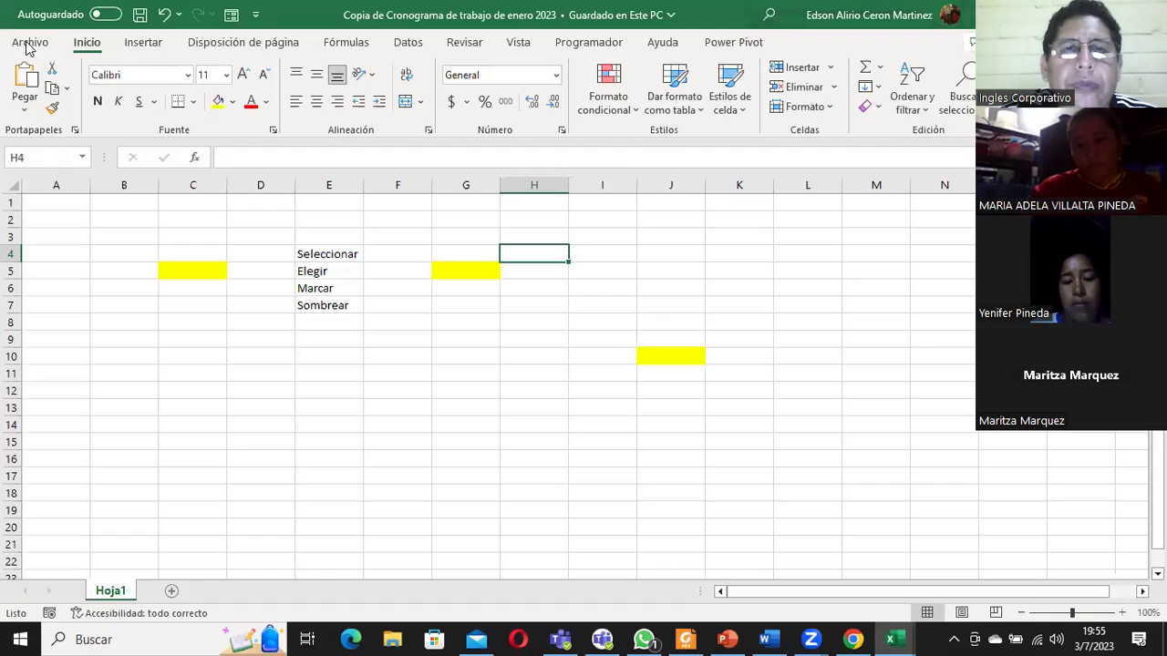
pyautogui.click(414, 270)
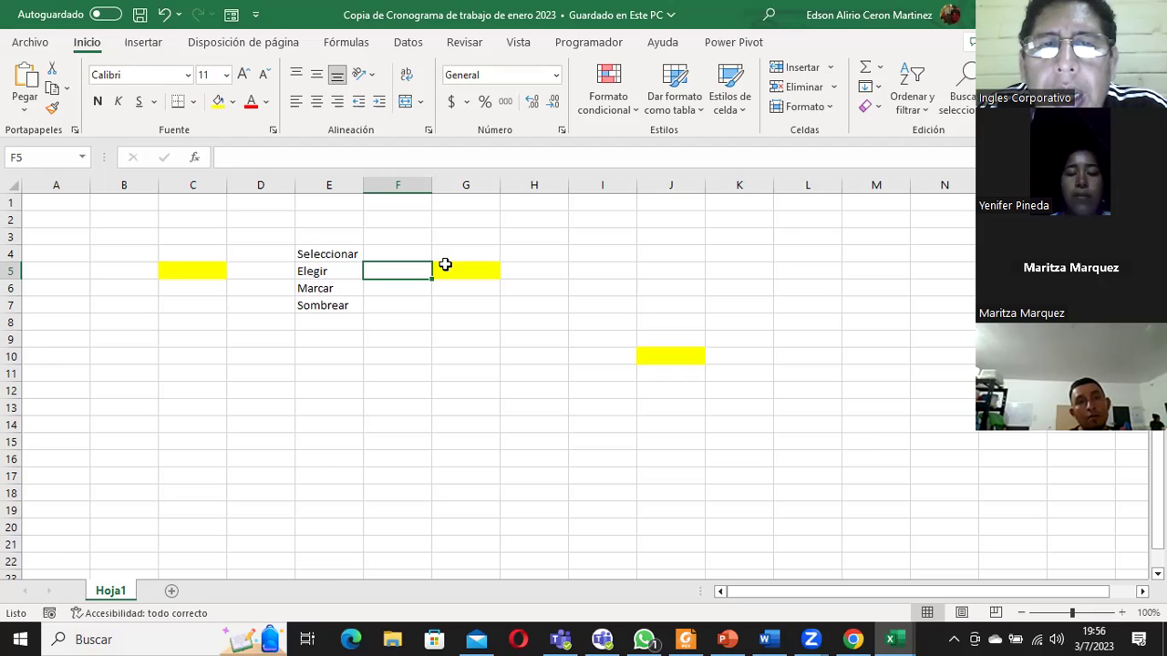
pyautogui.click(726, 639)
pyautogui.click(142, 535)
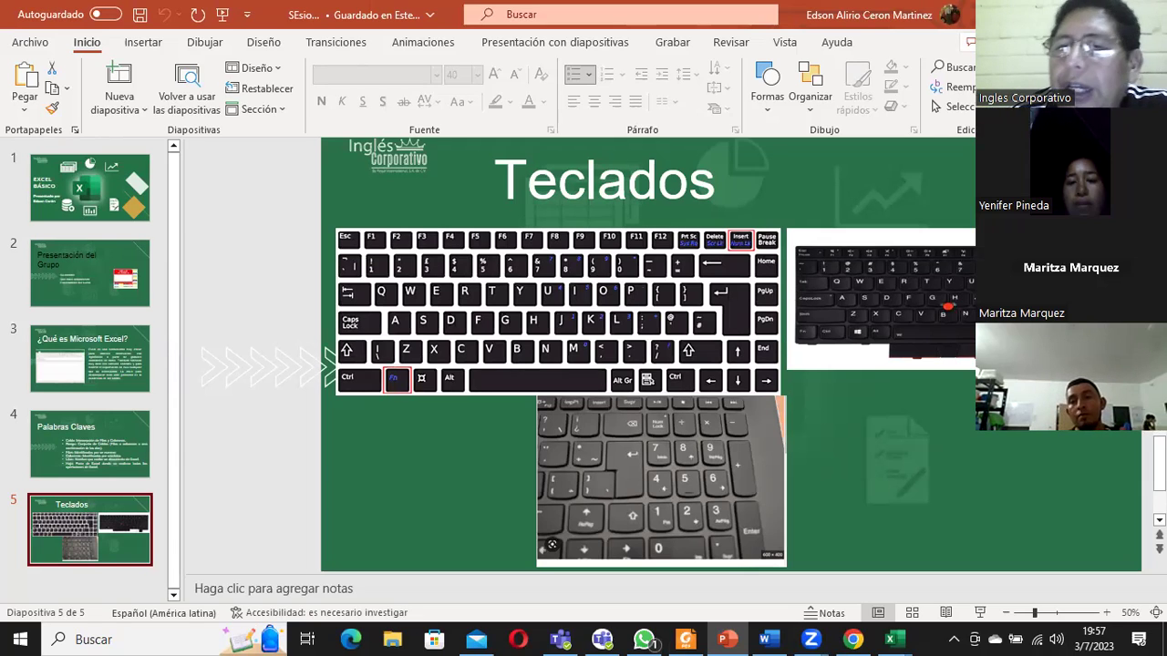
# Zoom the Teclados slide in to 90%.
pyautogui.click(1106, 612)
pyautogui.click(1107, 612)
pyautogui.click(1107, 613)
pyautogui.click(1107, 612)
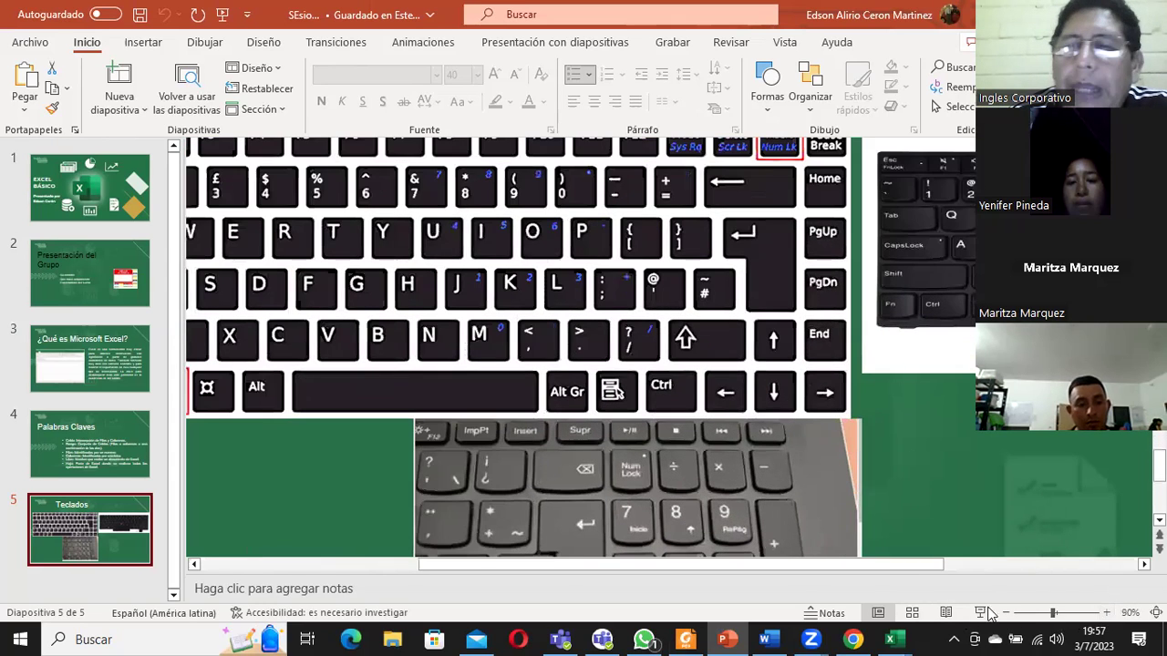
pyautogui.moveTo(883, 564); pyautogui.dragTo(838, 565)
pyautogui.scroll(1, 871, 398)
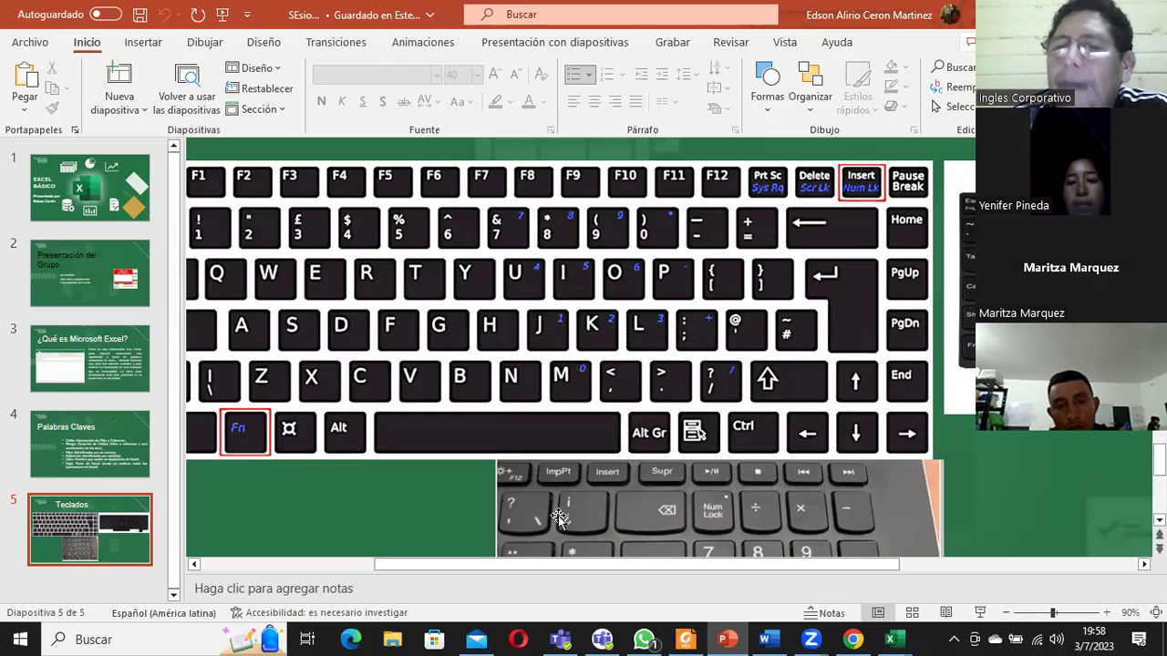
# Pan across the keyboard pictures to examine the Fn and Insert keys.
pyautogui.moveTo(870, 559); pyautogui.dragTo(981, 561)
pyautogui.hscroll(1, 912, 308)
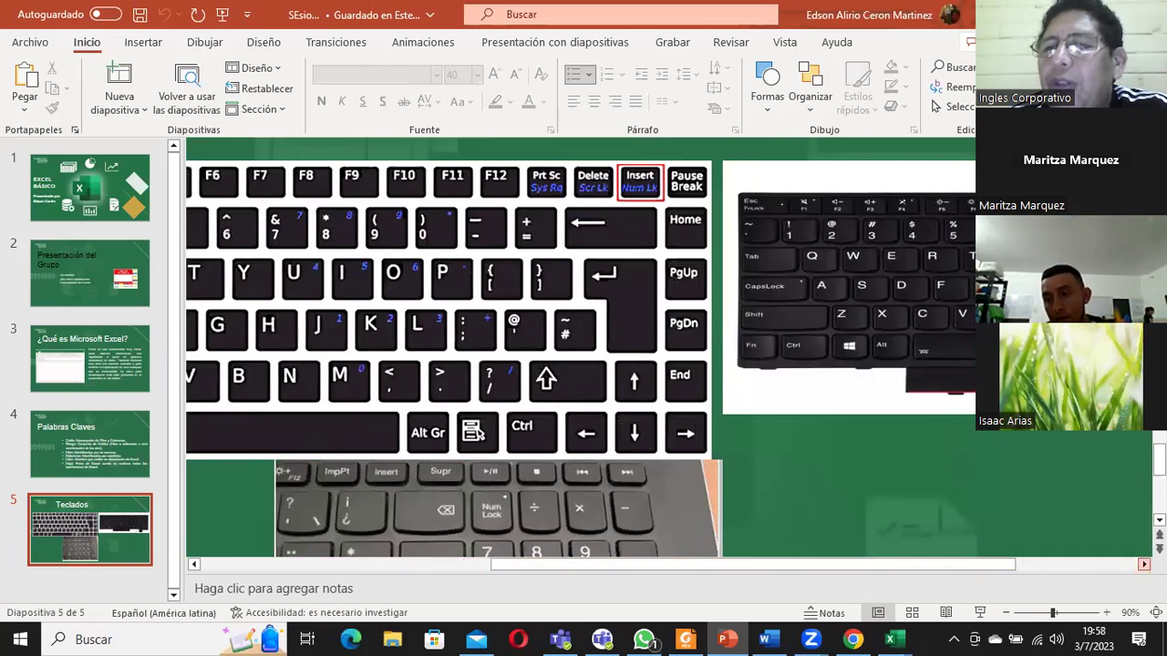
pyautogui.hscroll(1, 912, 308)
pyautogui.hscroll(1, 911, 308)
pyautogui.hscroll(1, 911, 308)
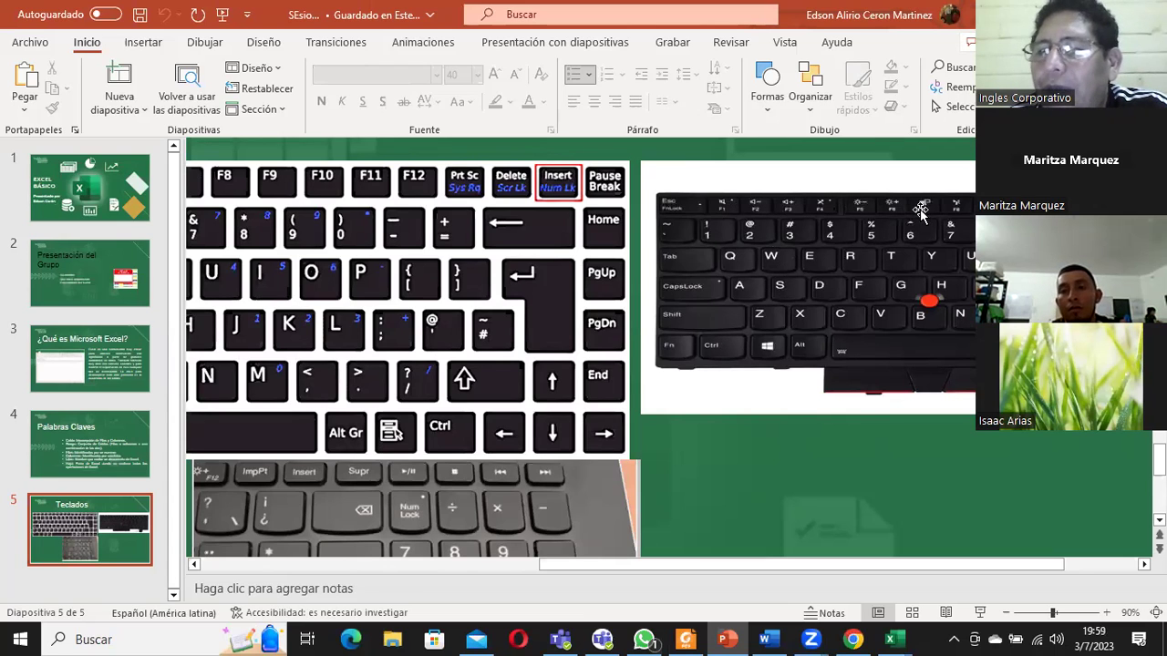
pyautogui.moveTo(838, 571); pyautogui.dragTo(737, 571)
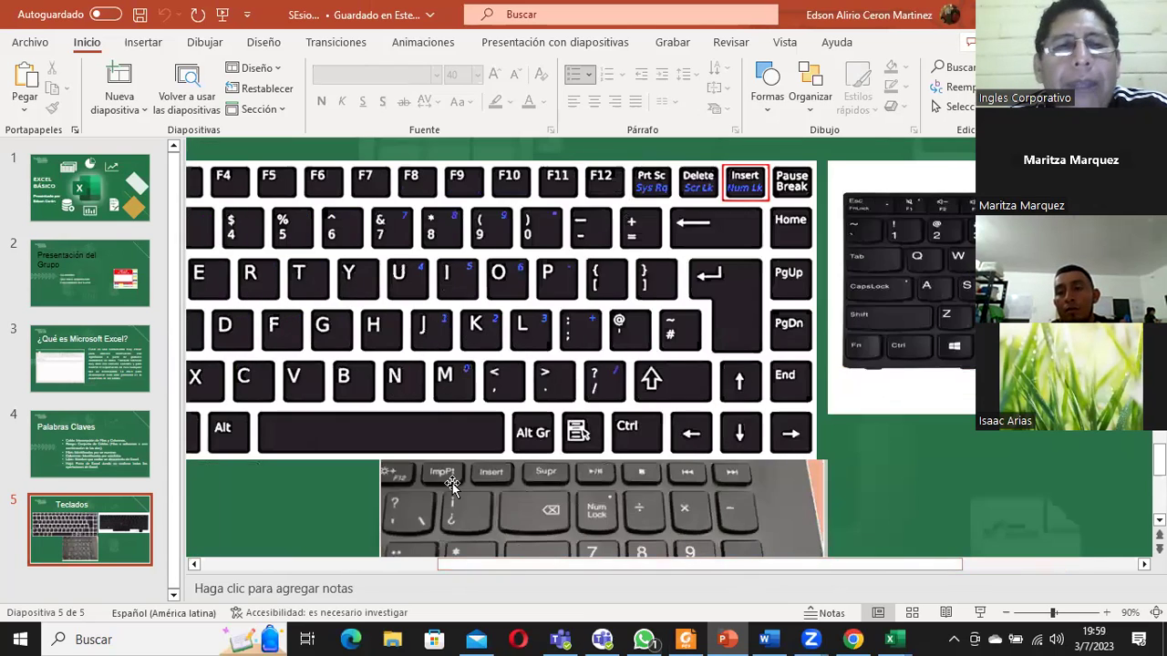
pyautogui.moveTo(599, 573); pyautogui.dragTo(457, 570)
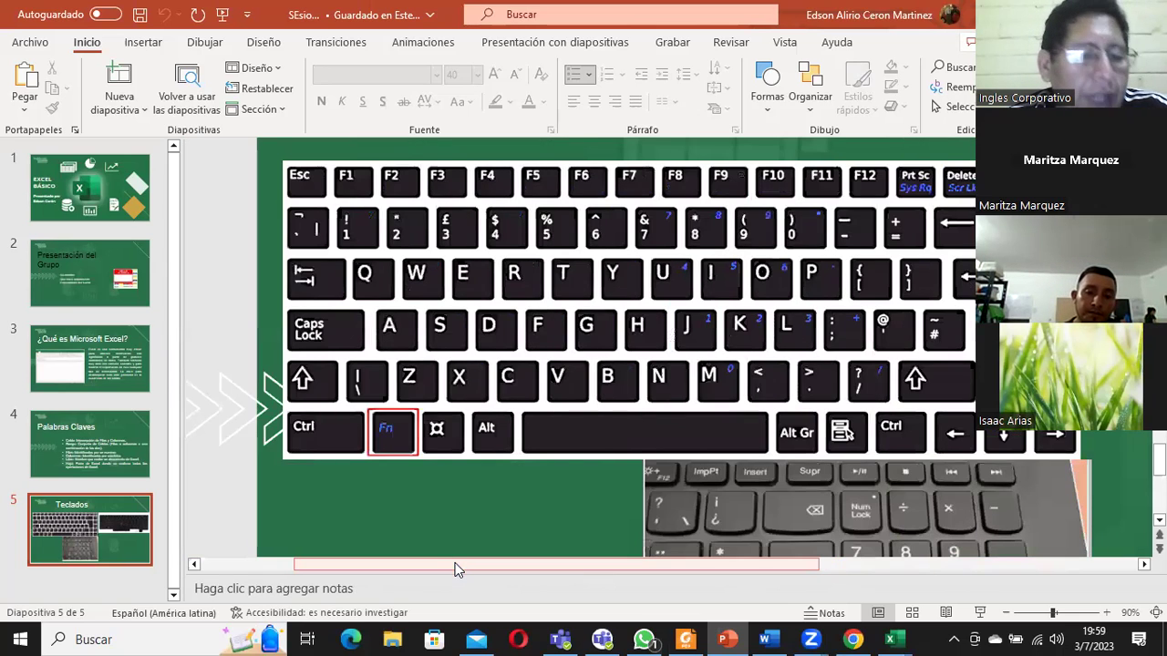
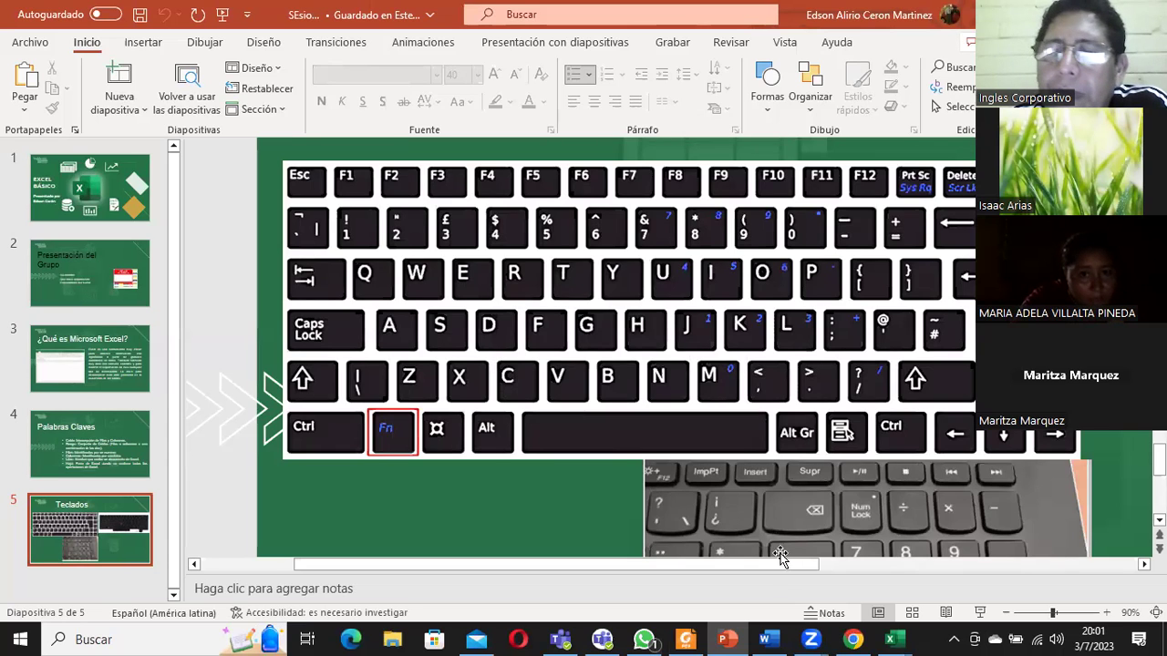
# Scroll the slide 5 view right to show the keyboard's red-outlined Insert/Num Lk key.
pyautogui.moveTo(780, 558); pyautogui.dragTo(882, 564)
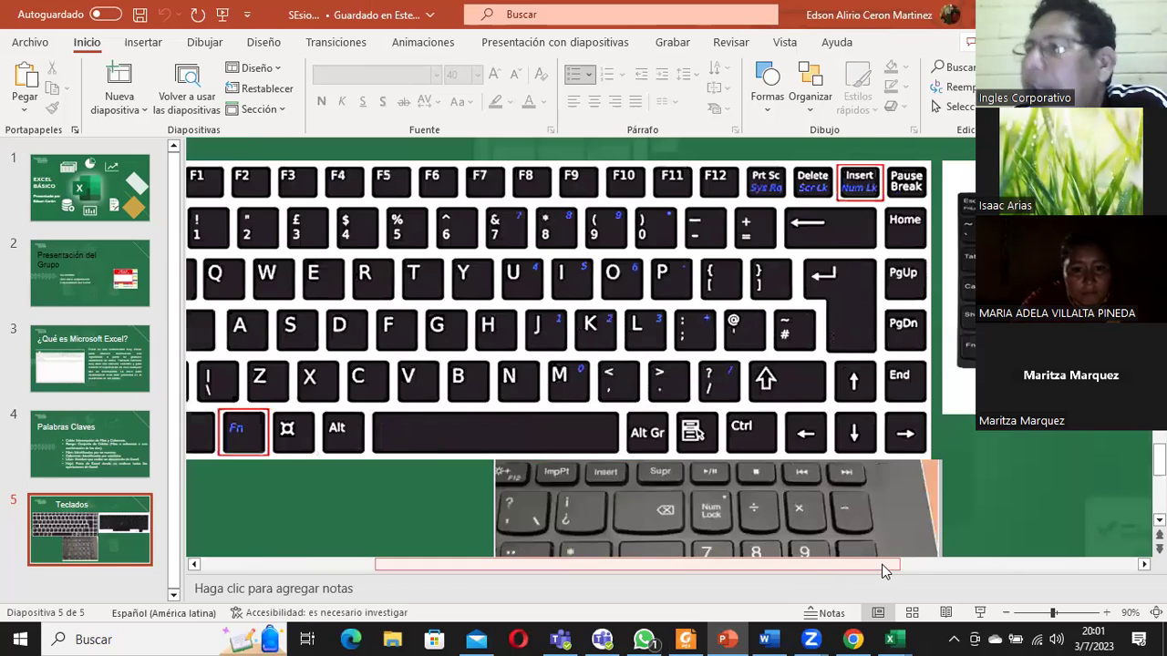